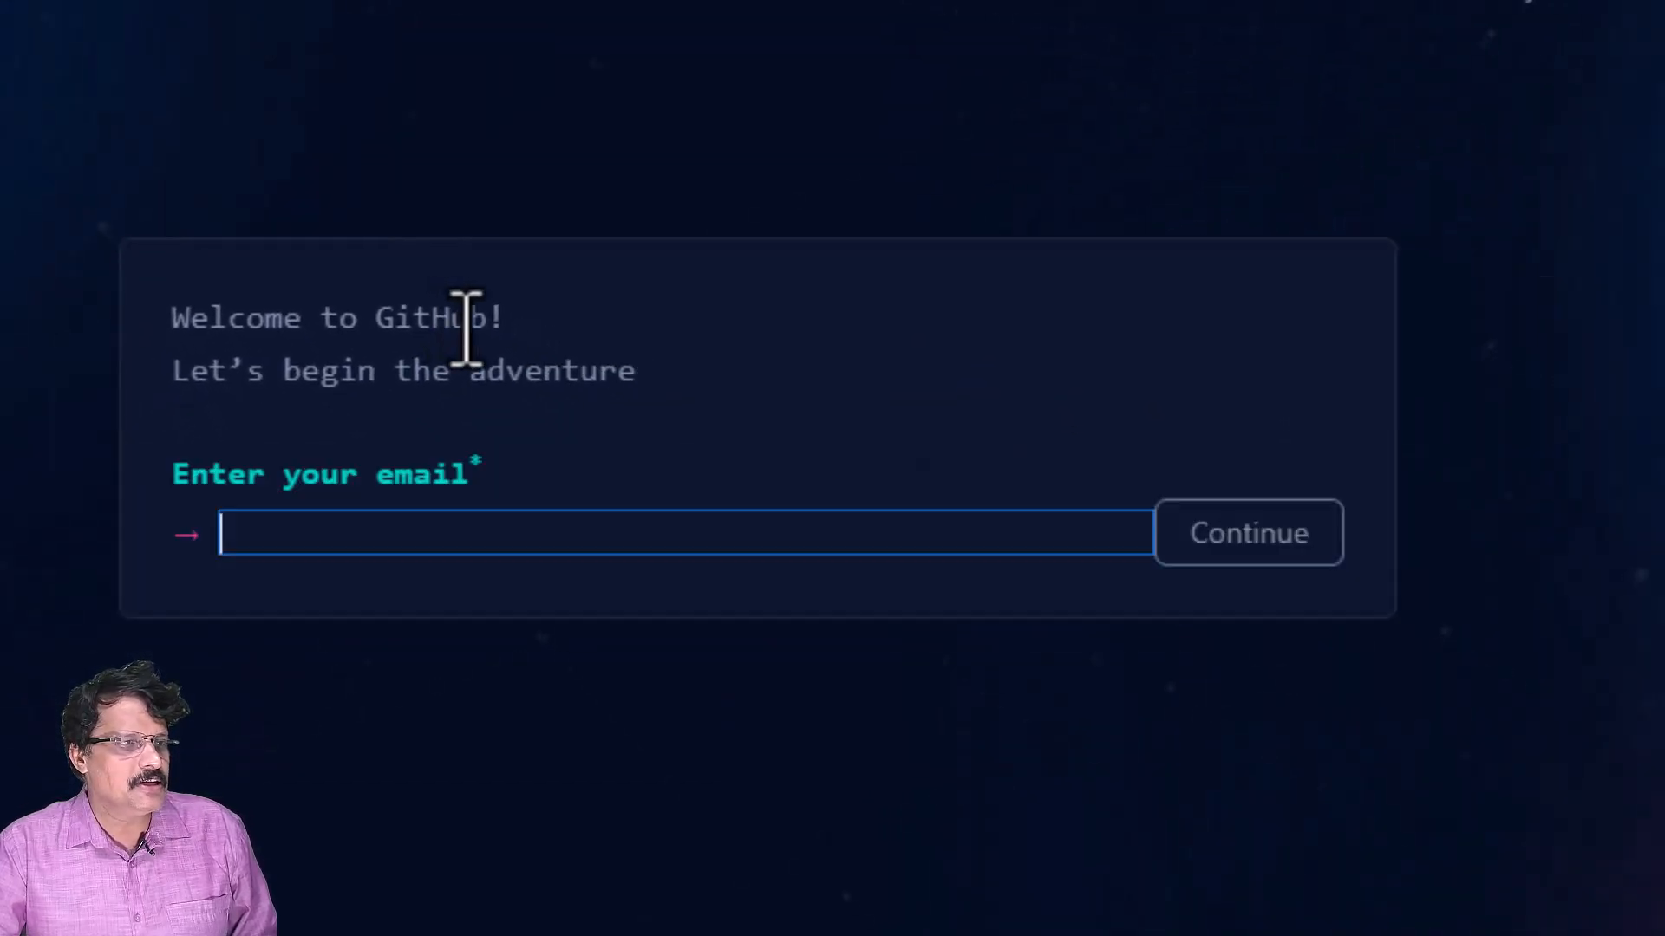
# Step: Enter the sign-up email address and paste in the new account password
pyautogui.click(411, 529)
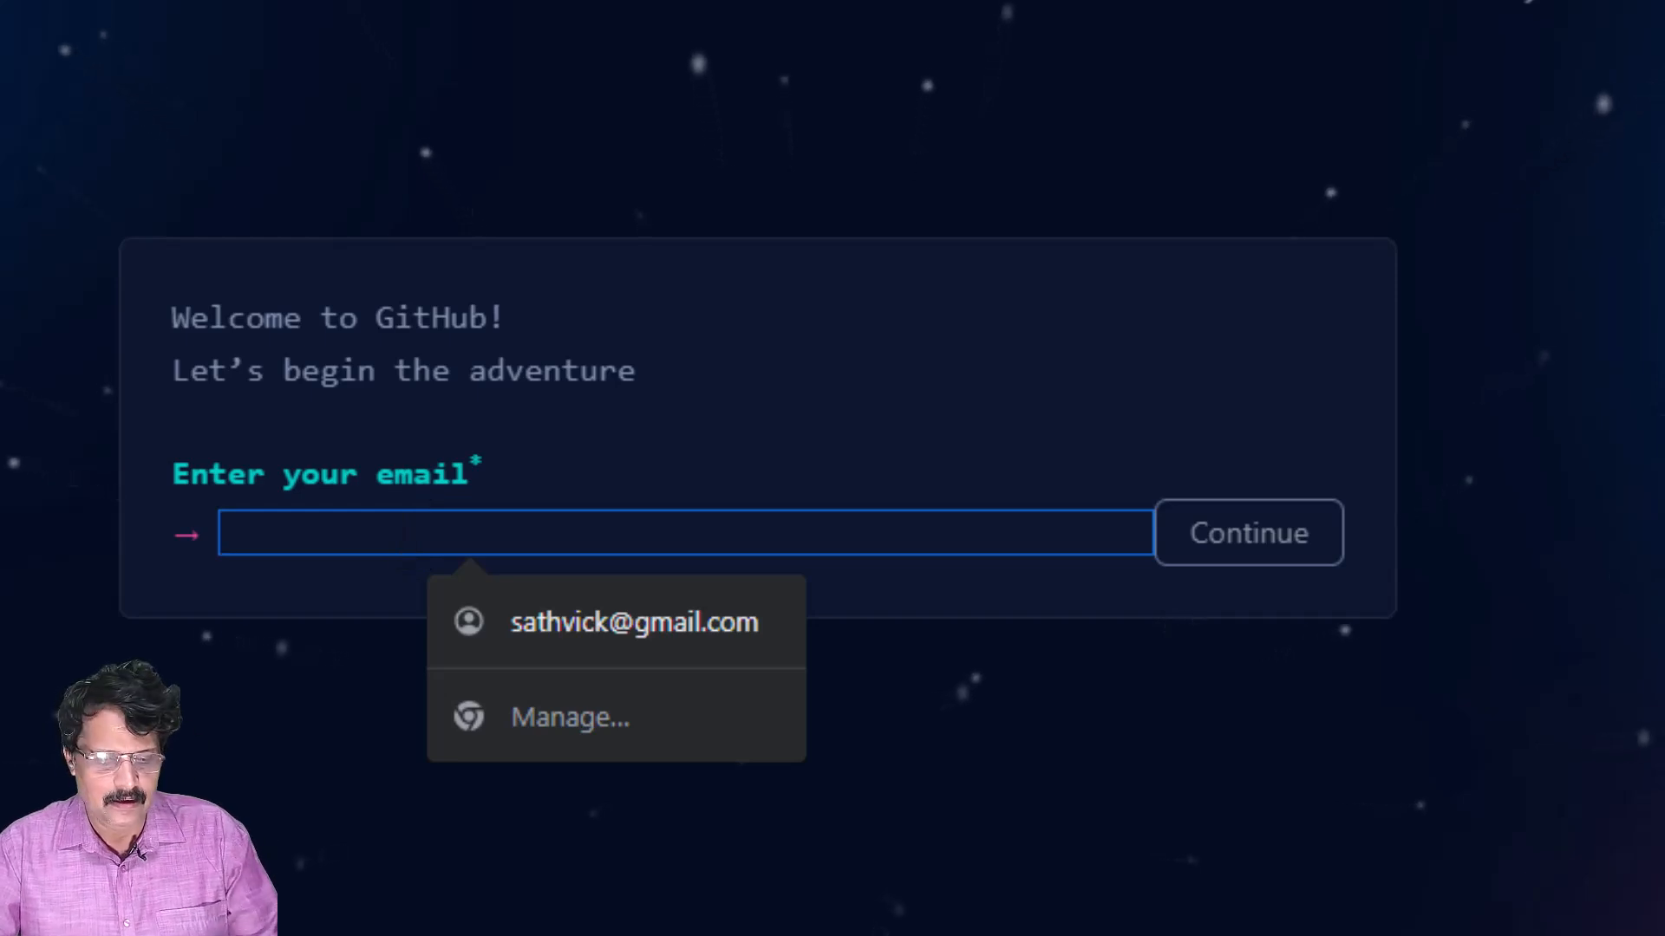
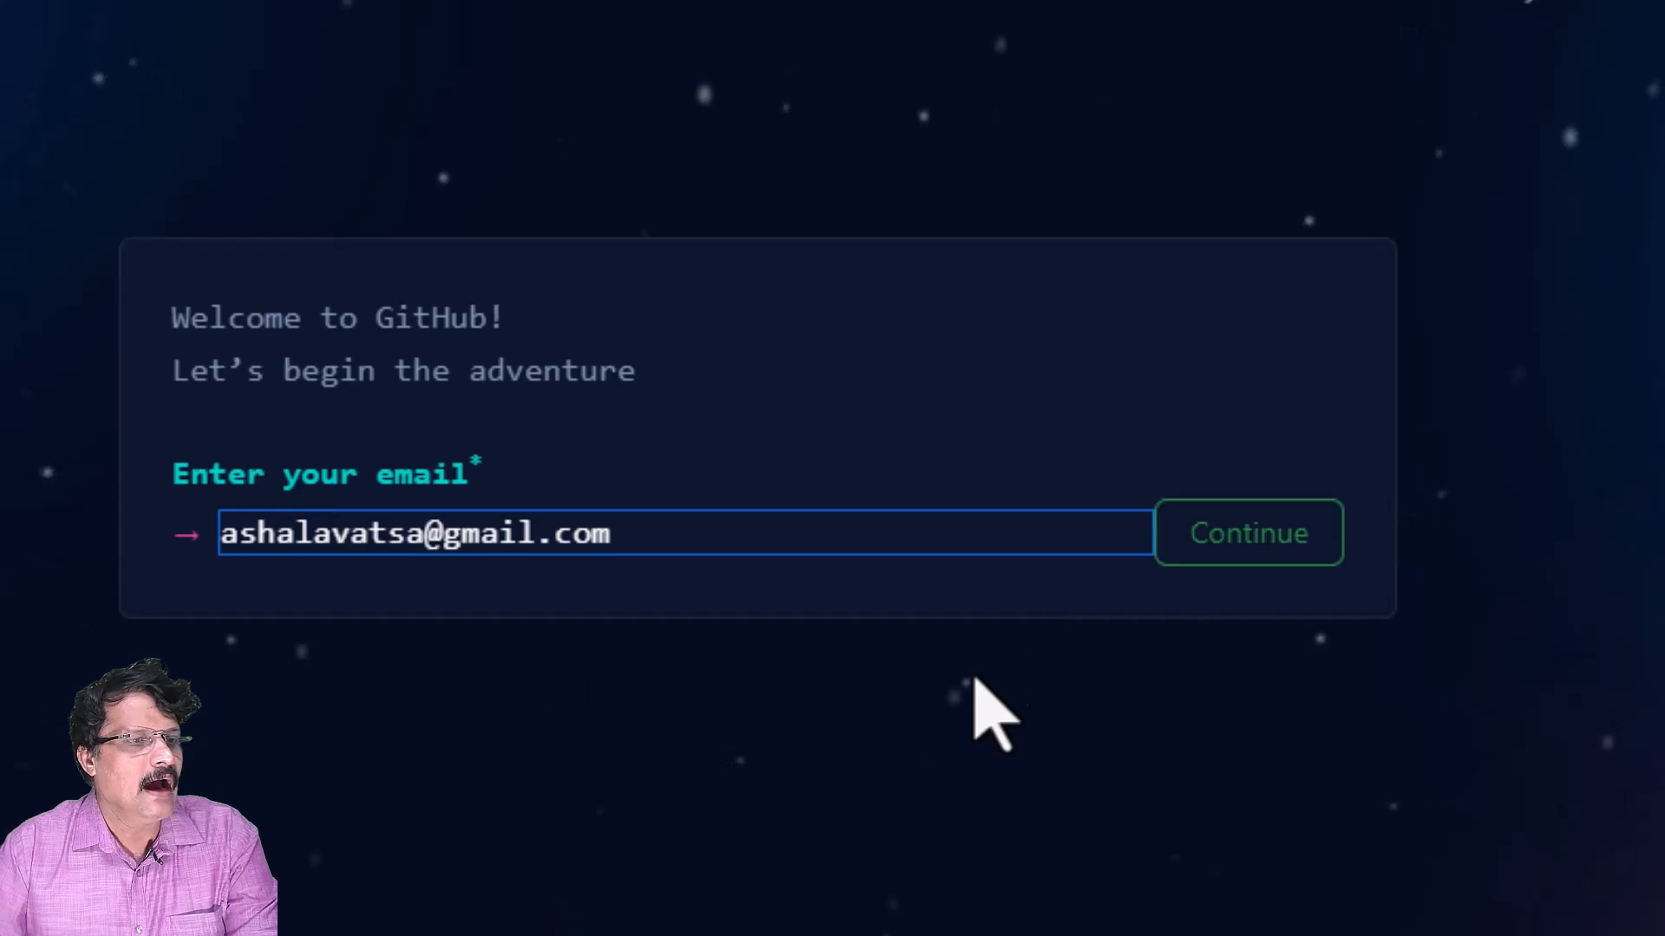
pyautogui.click(1224, 533)
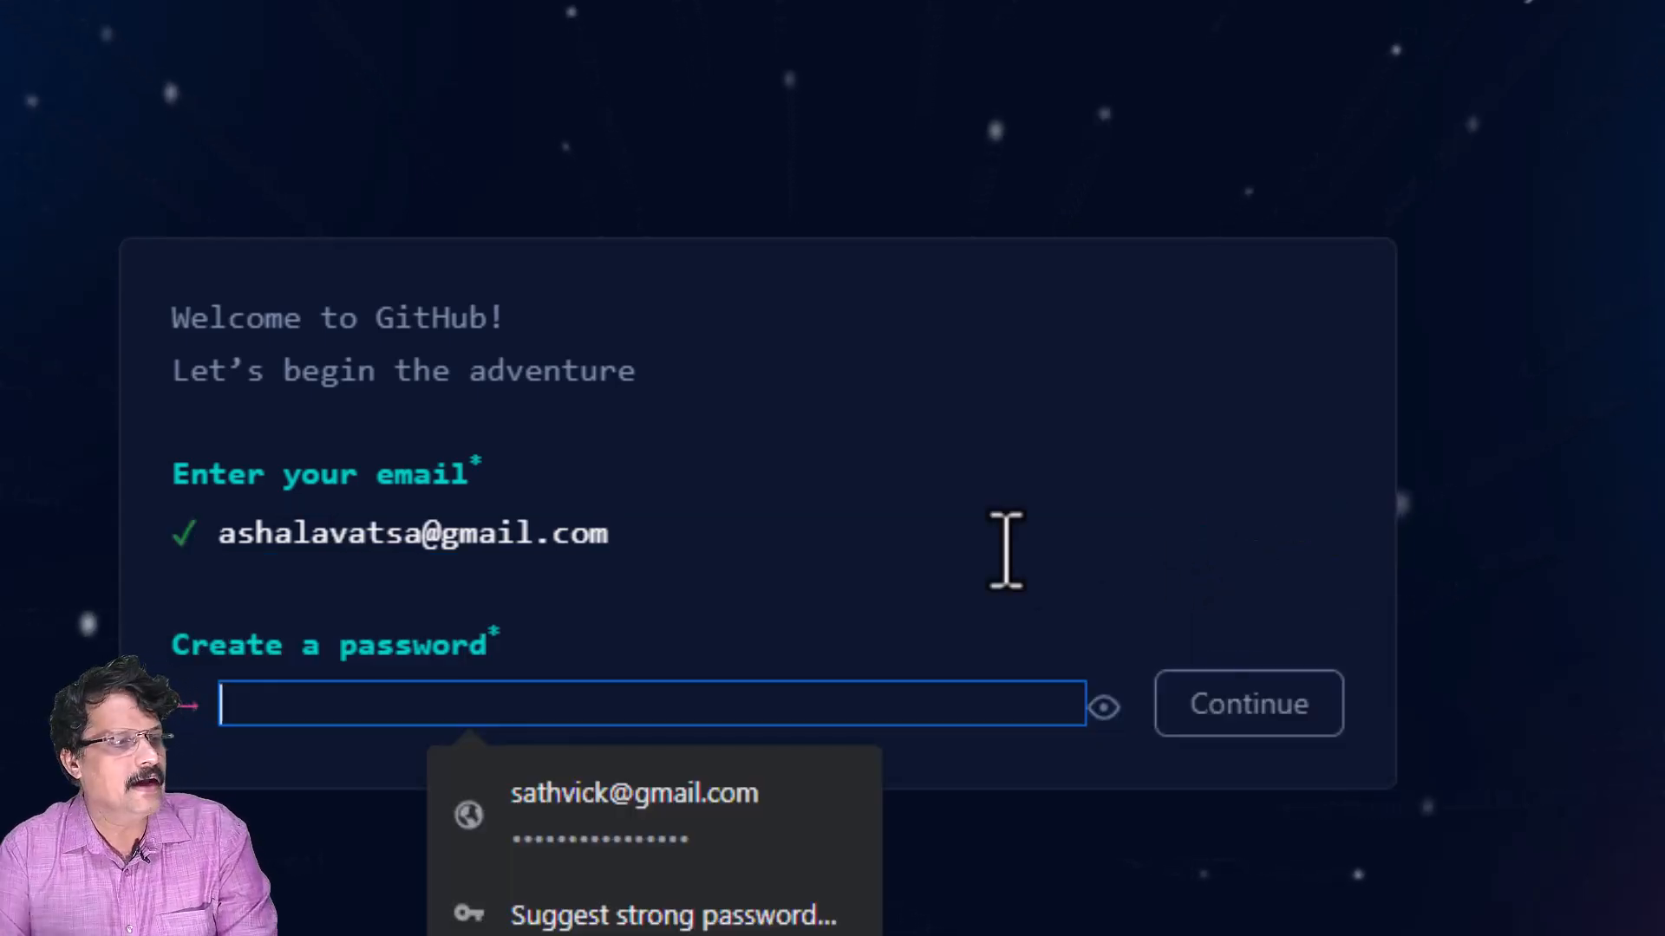
pyautogui.hotkey('ctrl', 'v')
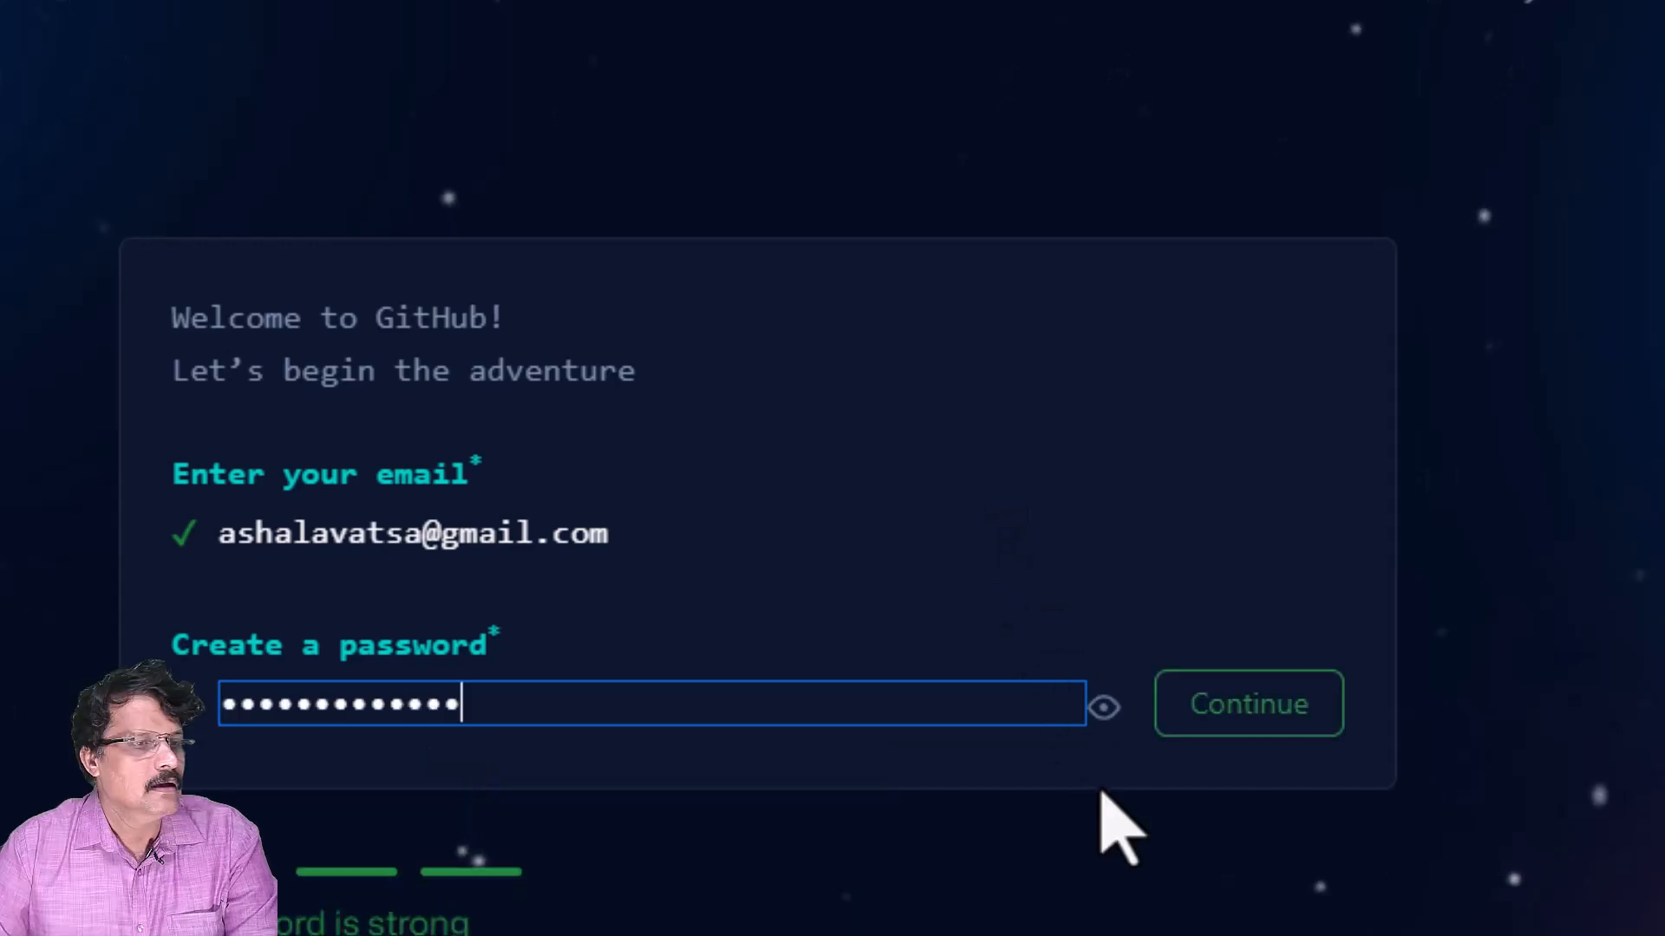
pyautogui.click(1242, 724)
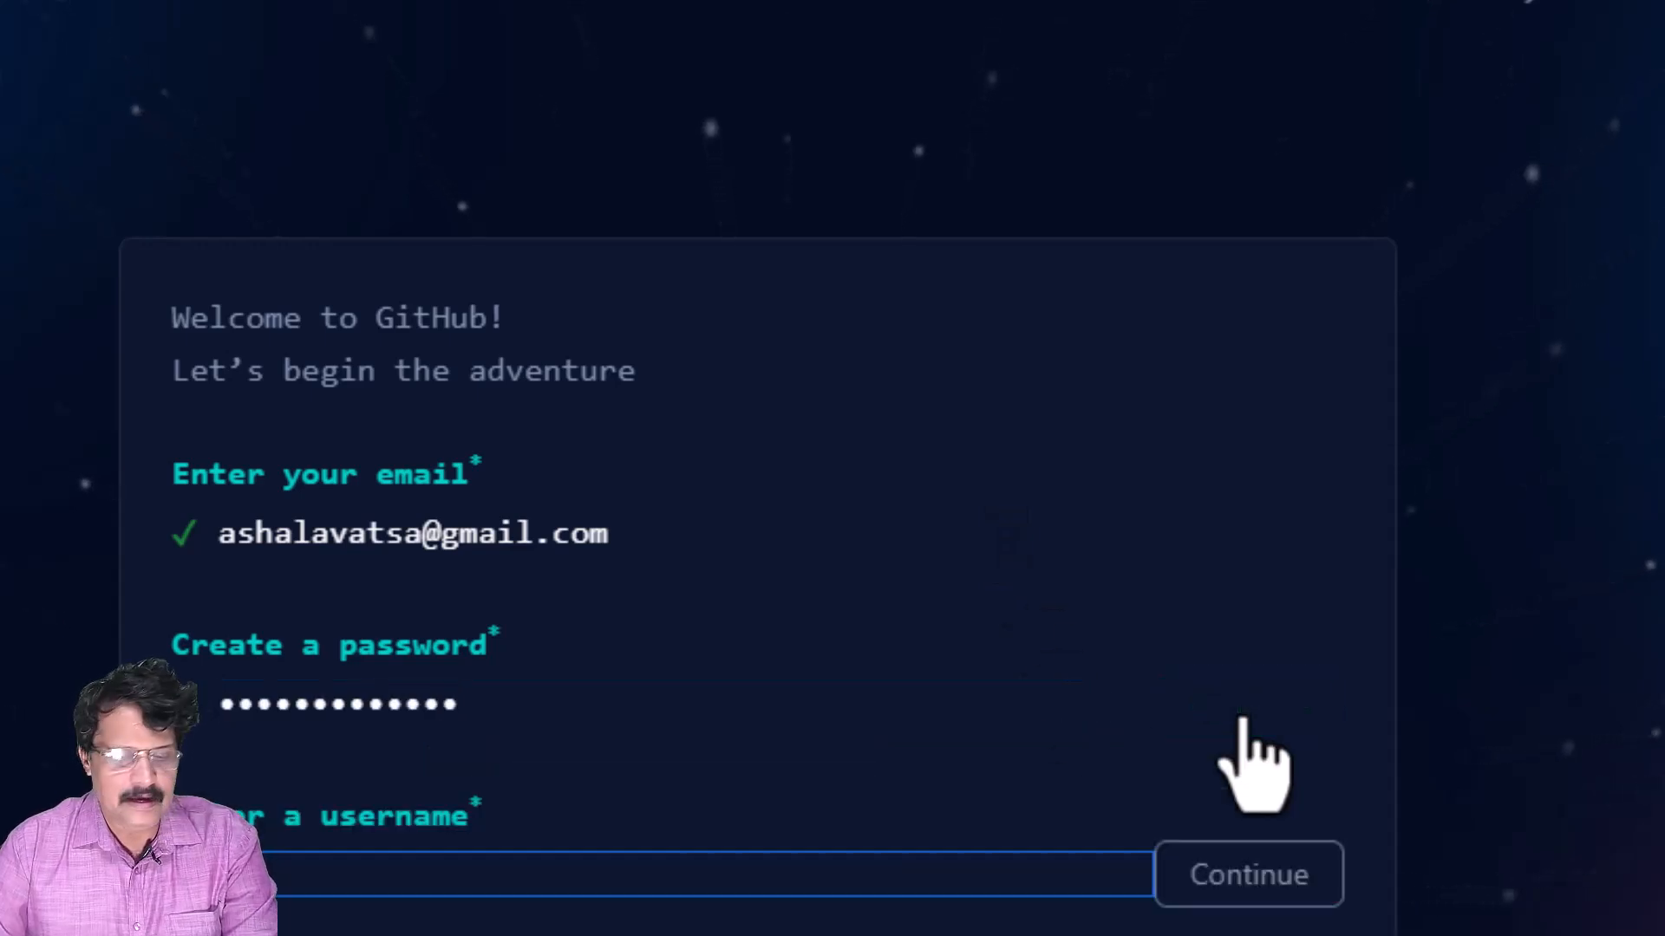
# Step: Choose an available username and answer yes to product updates
pyautogui.write('ashalavatsa')
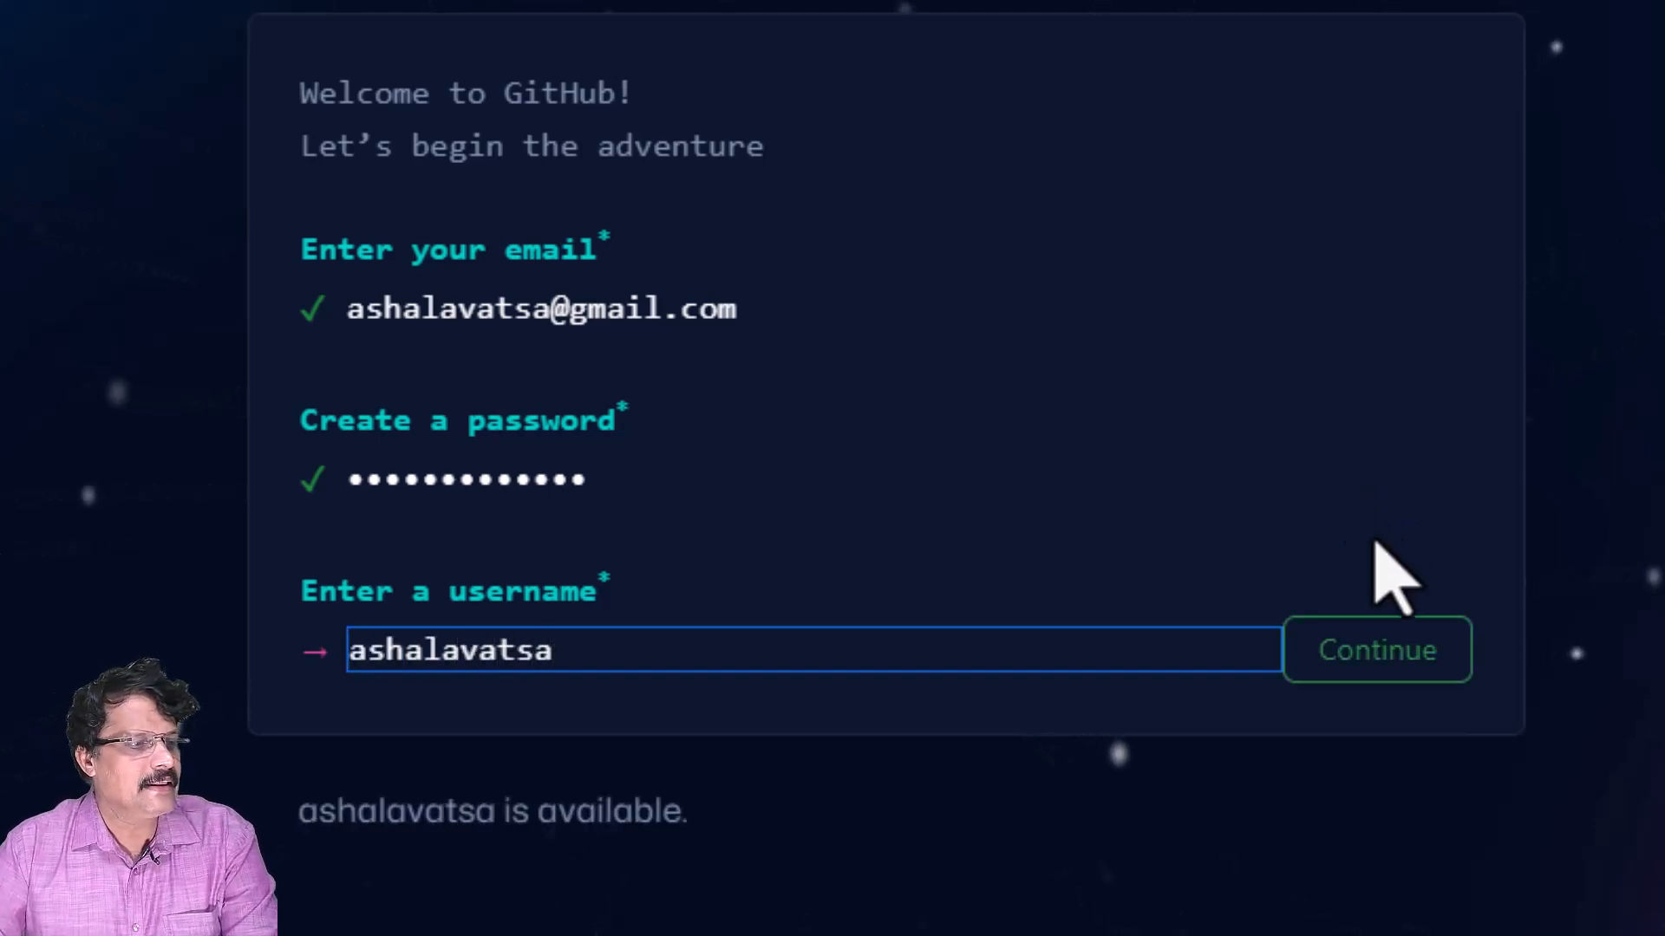
pyautogui.click(1370, 666)
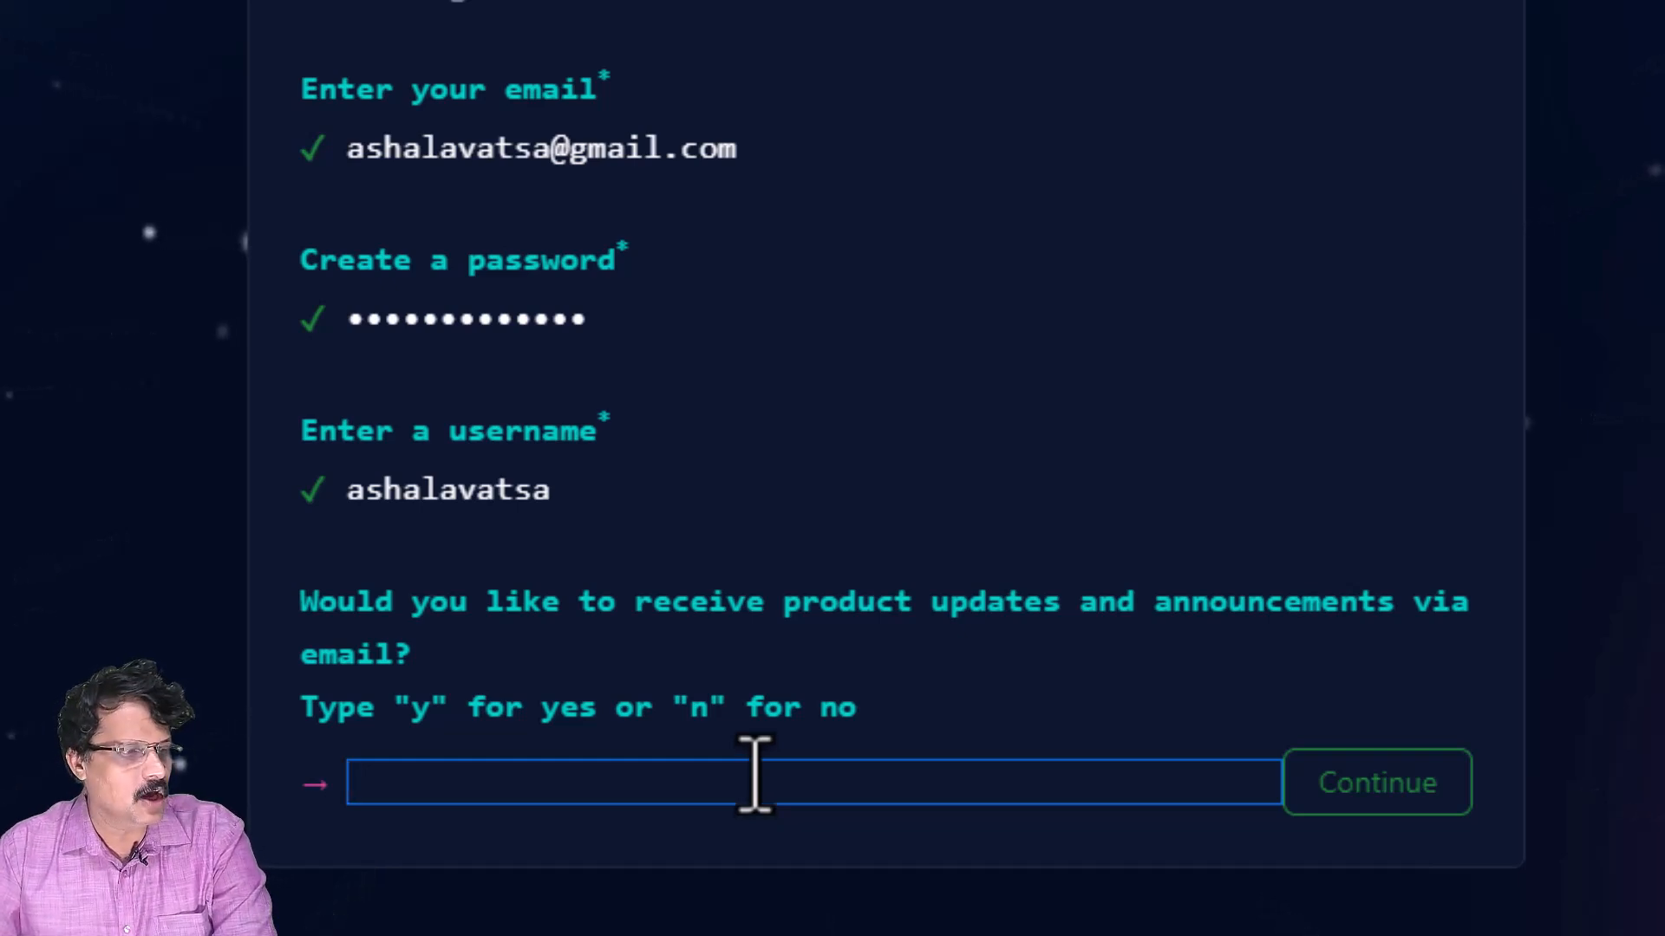
pyautogui.click(1339, 806)
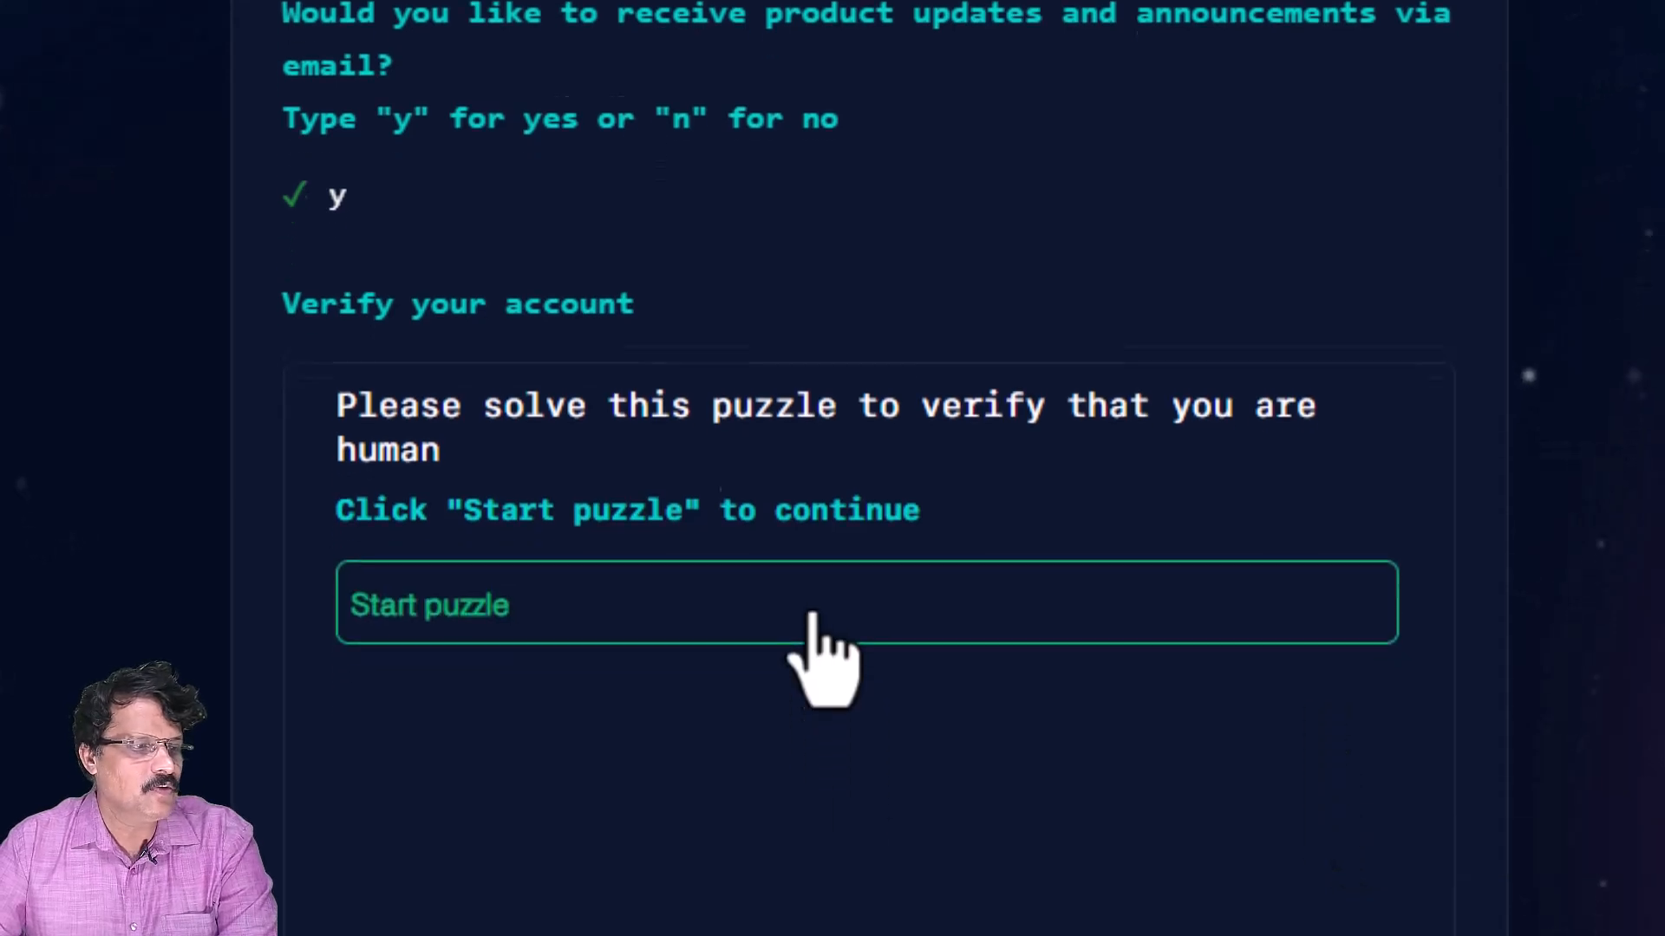
# Step: Solve the identical-objects verification puzzle and create the GitHub account
pyautogui.click(810, 367)
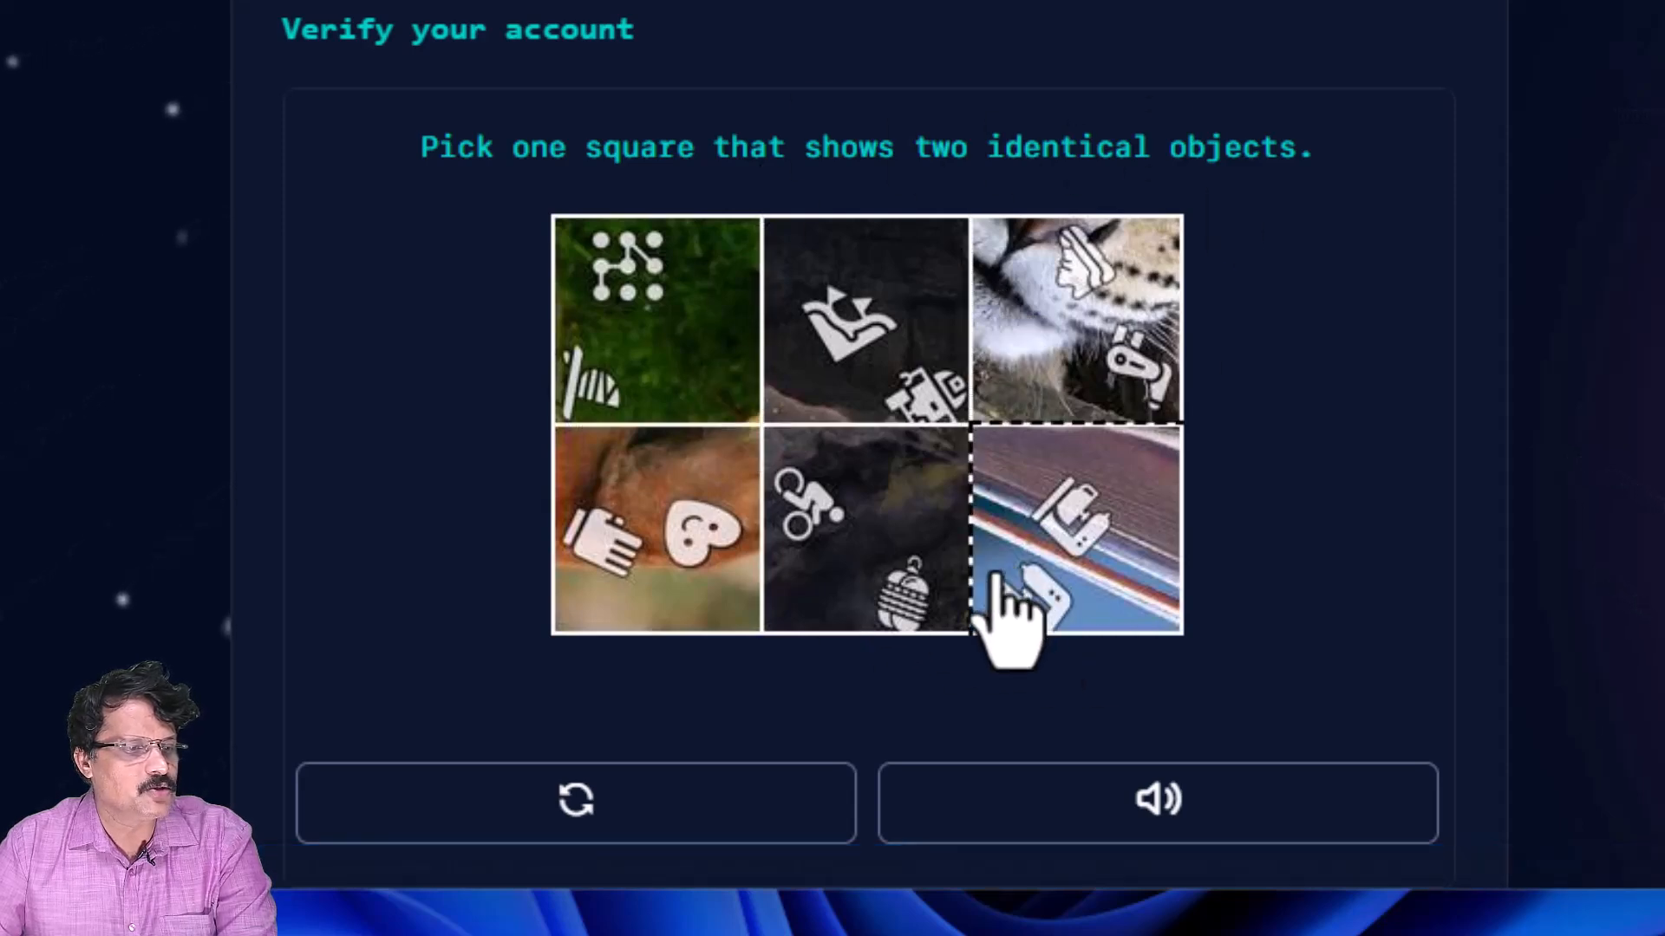
pyautogui.click(1075, 542)
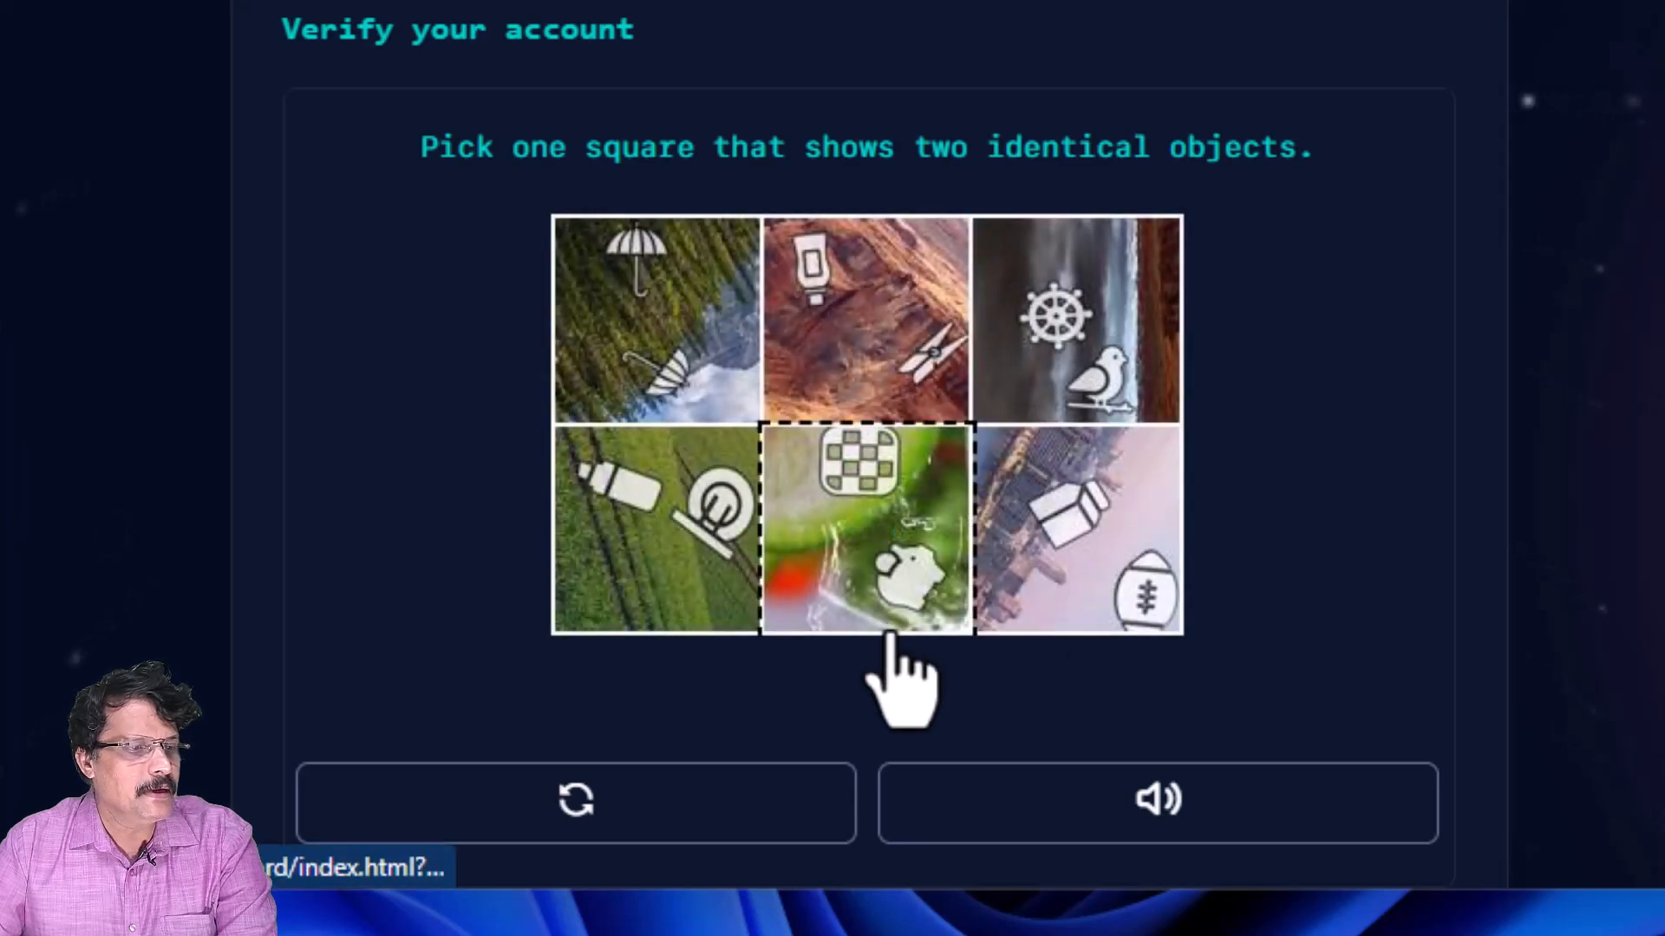
pyautogui.click(820, 572)
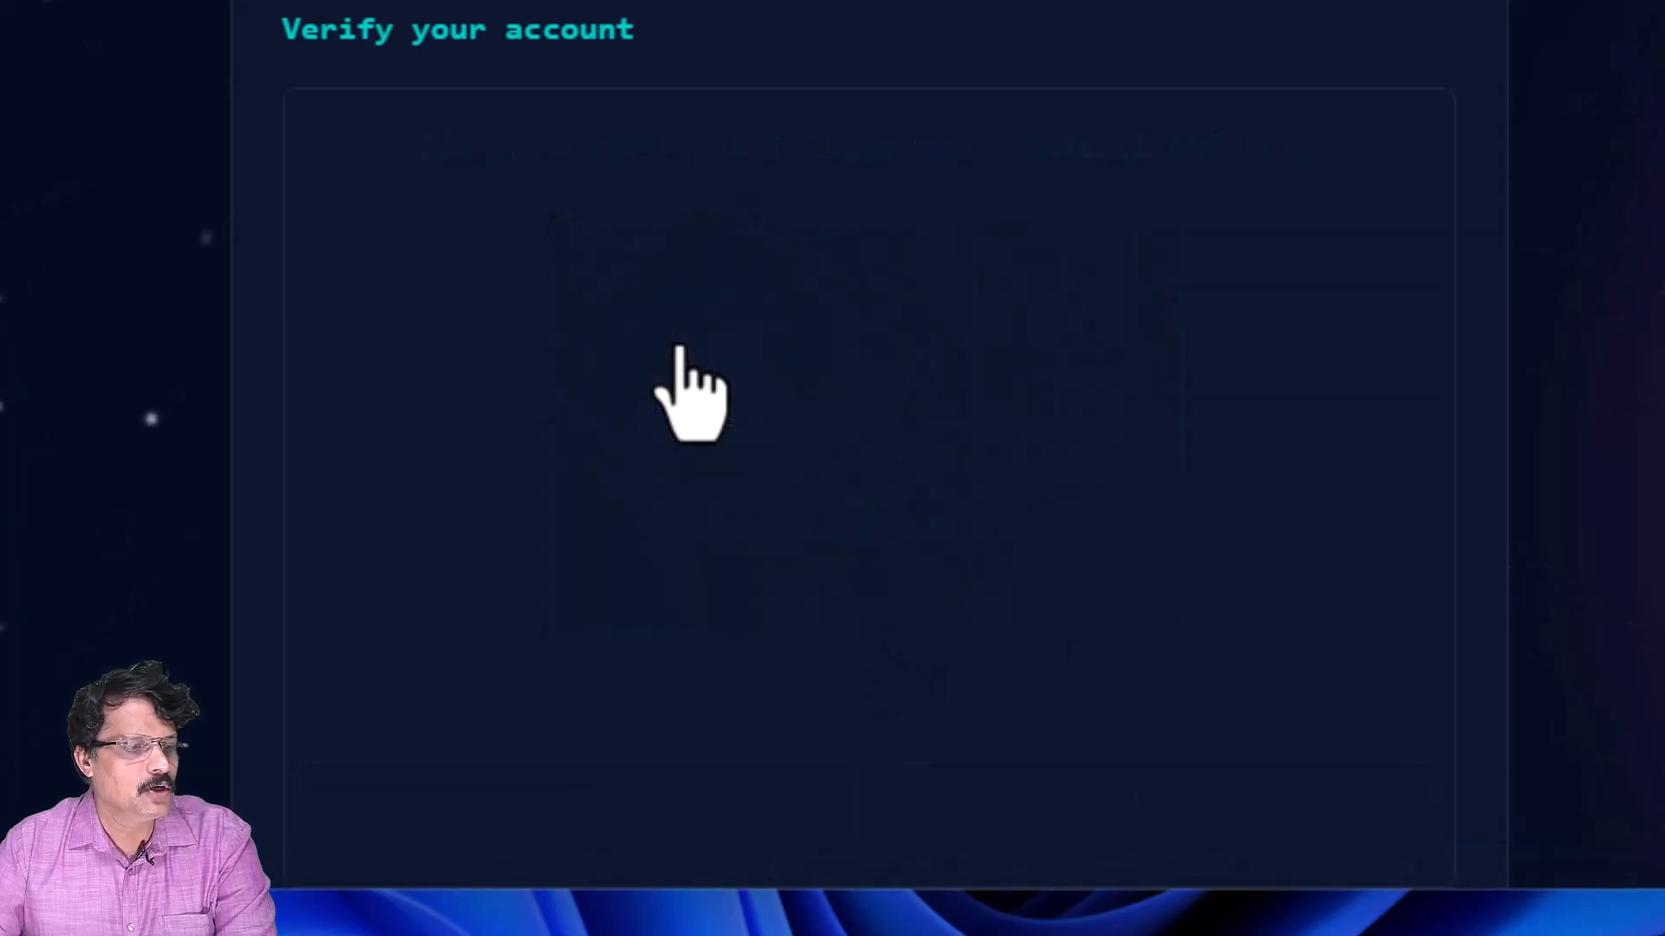
pyautogui.scroll(-3, 703, 487)
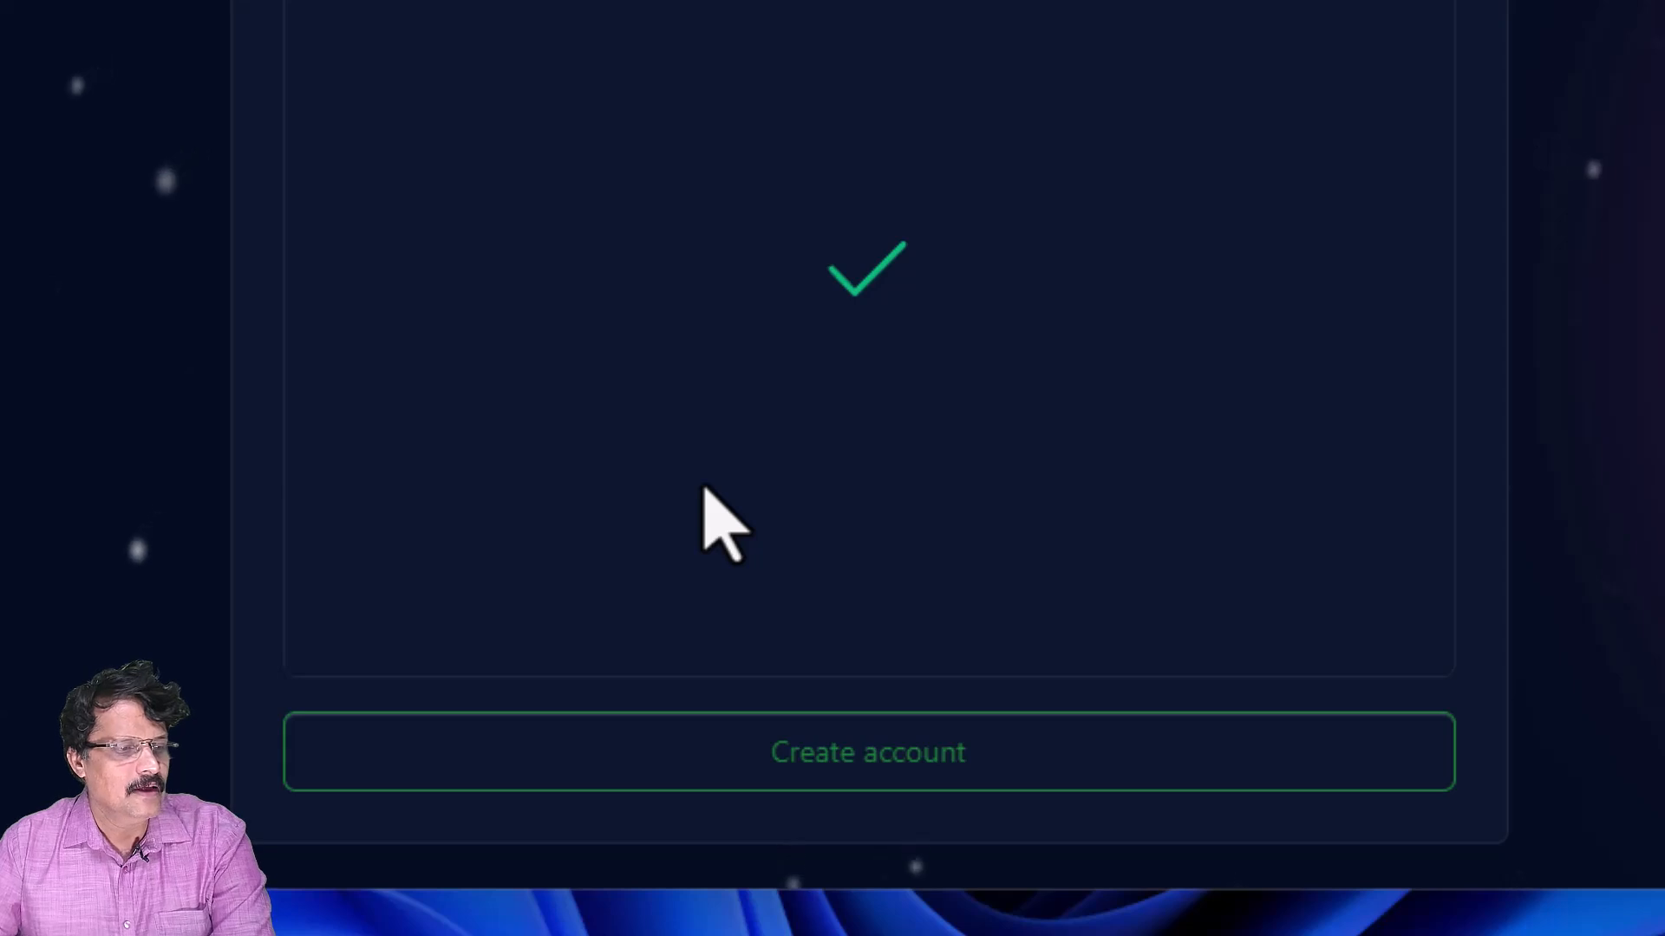
pyautogui.click(818, 751)
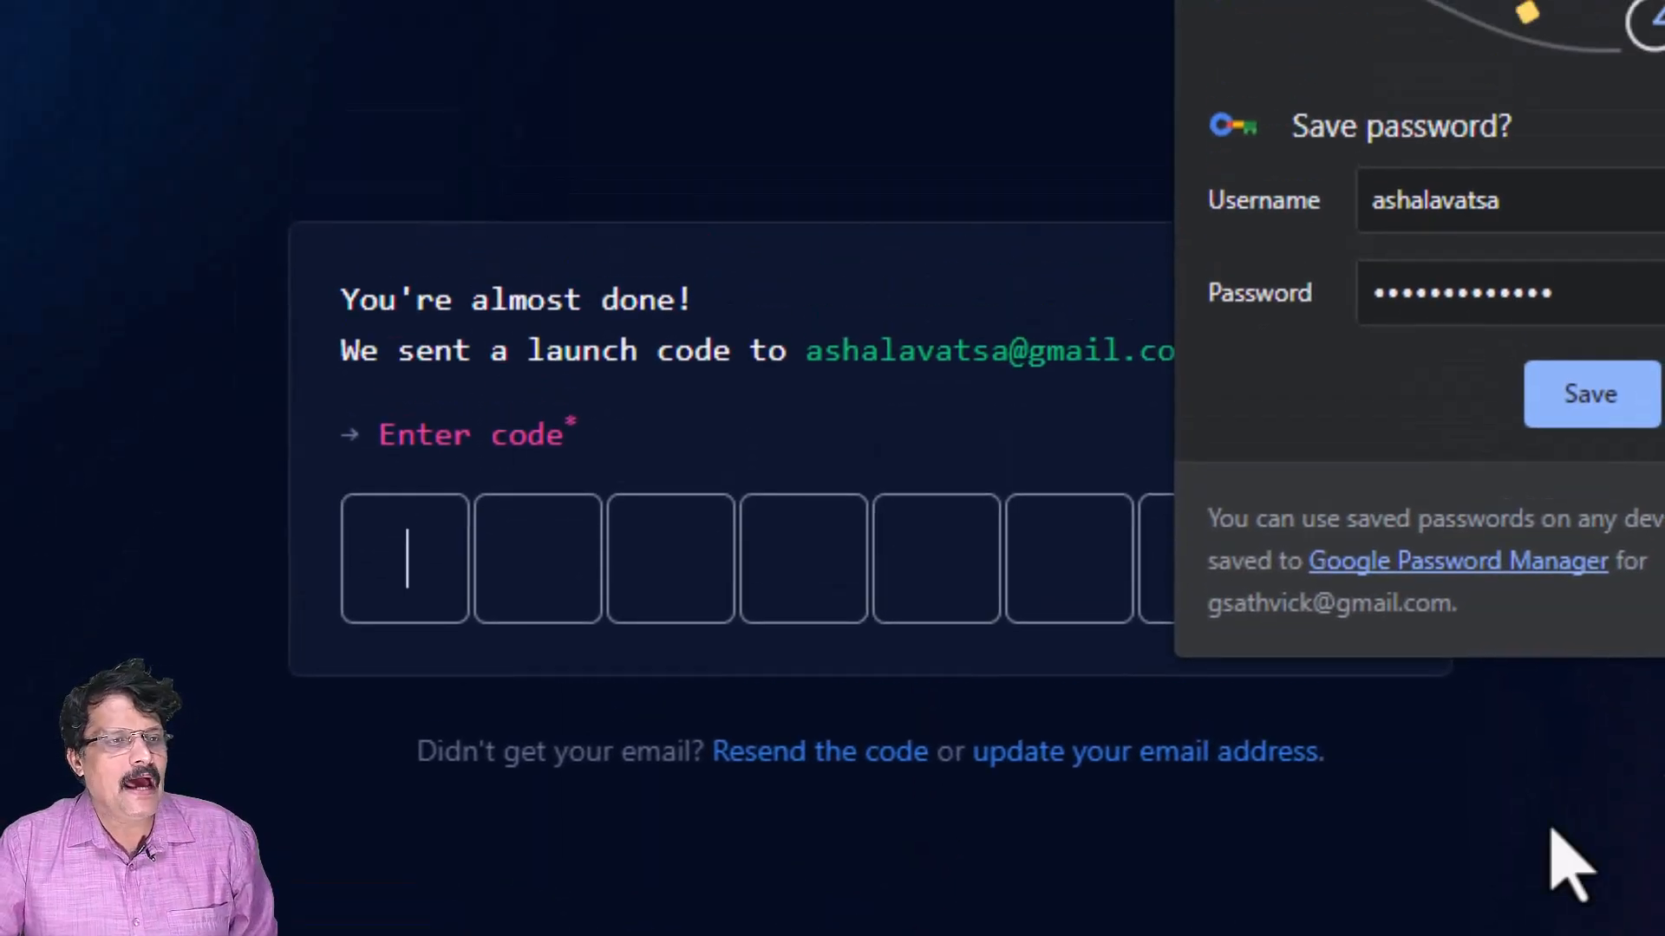
# Step: Save the password in Chrome, find the emailed launch code in Gmail, and enter it
pyautogui.click(1591, 394)
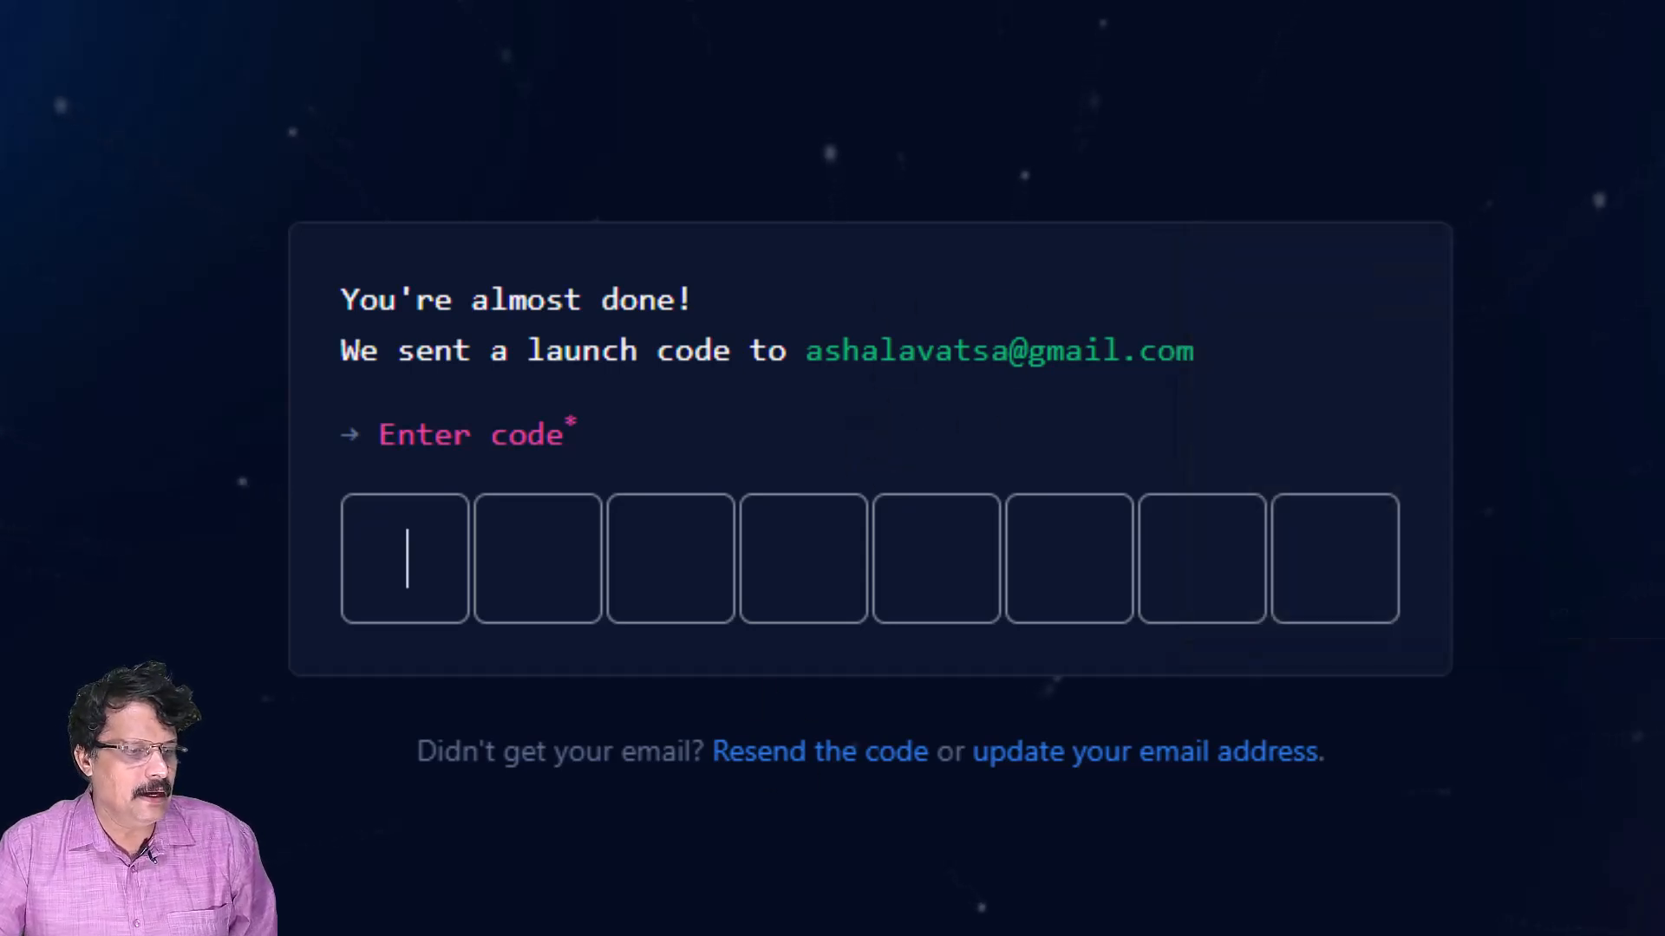
pyautogui.click(973, 921)
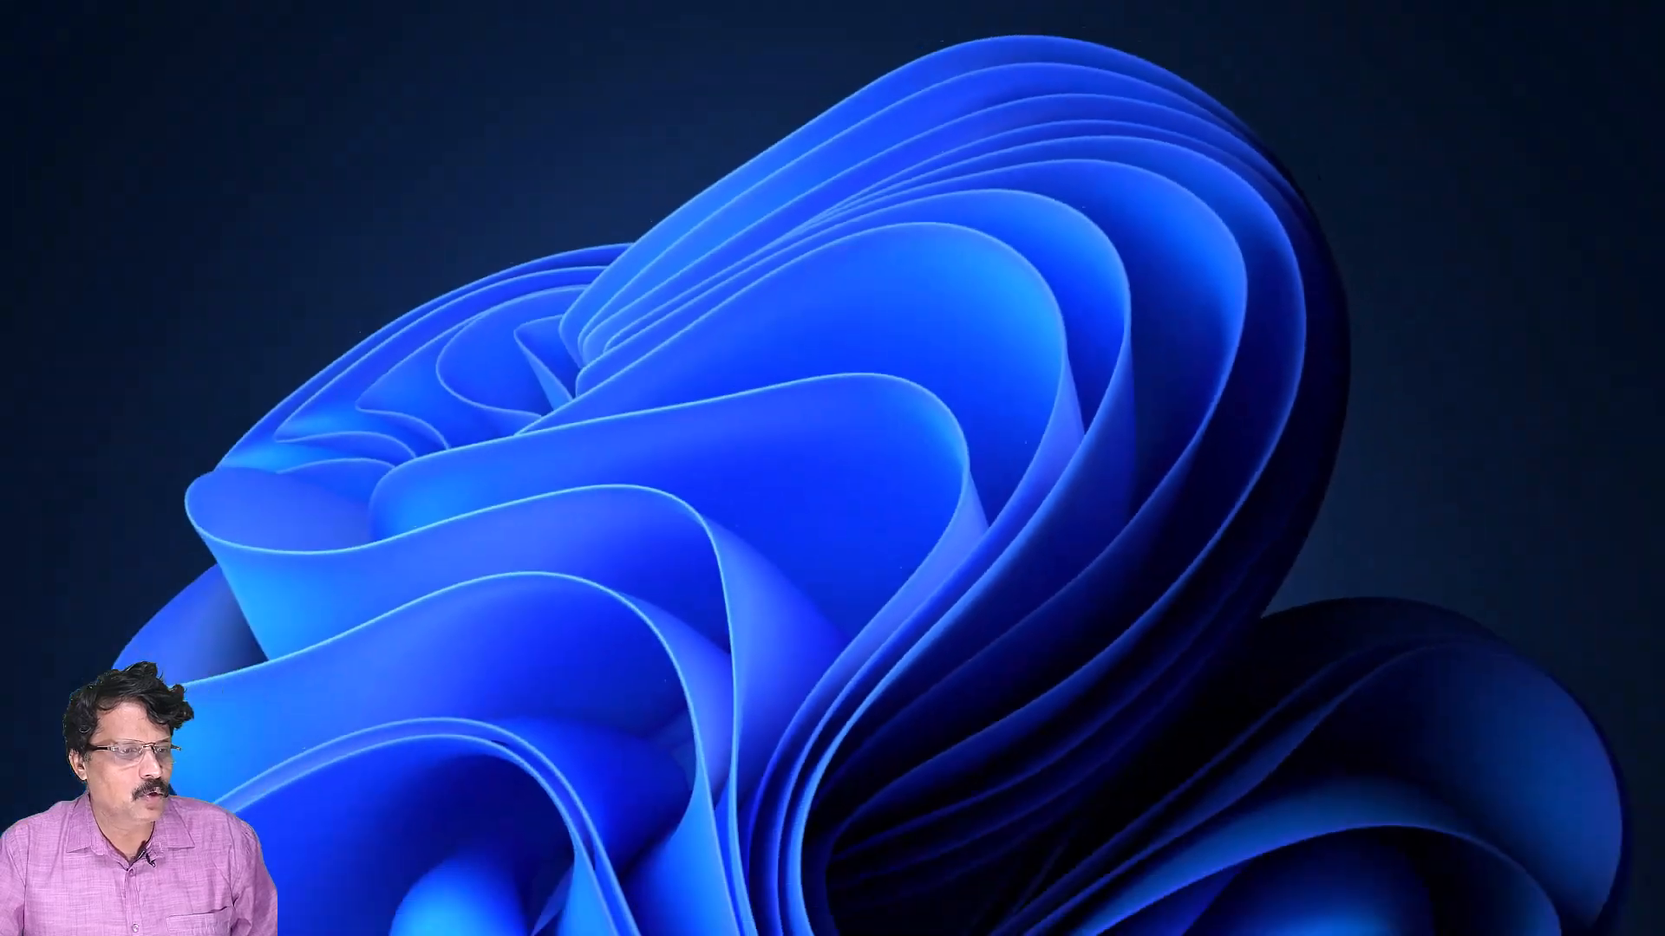
pyautogui.click(973, 921)
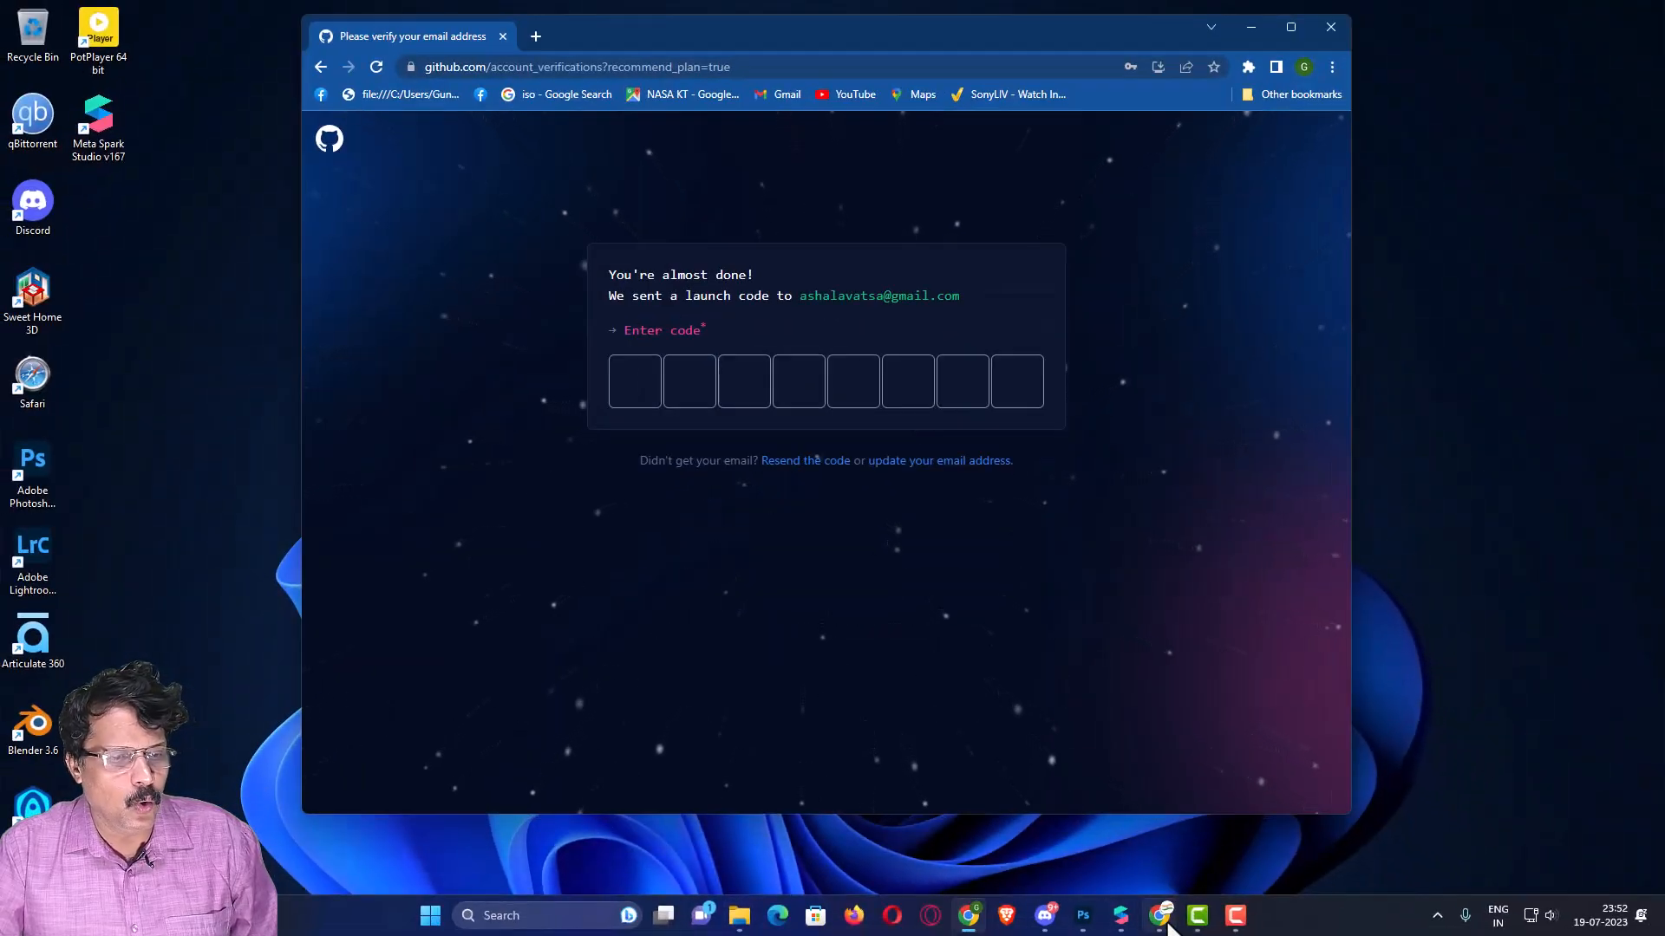
pyautogui.moveTo(1163, 930)
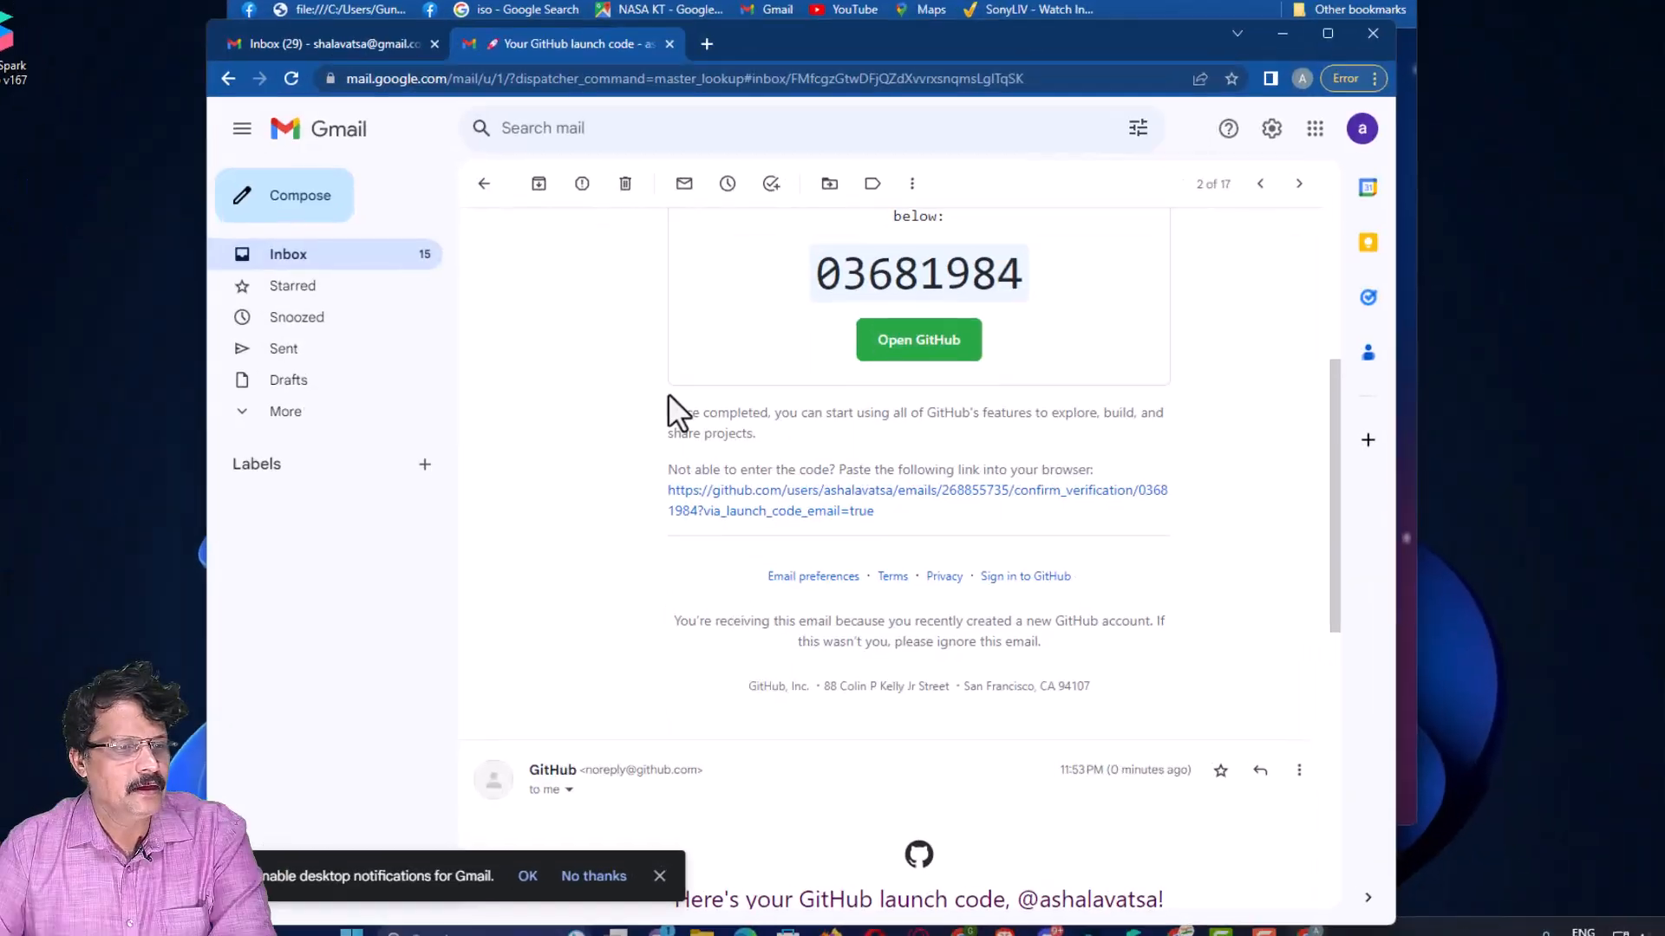
pyautogui.scroll(-3, 668, 393)
pyautogui.scroll(-3, 667, 392)
pyautogui.scroll(-1, 828, 394)
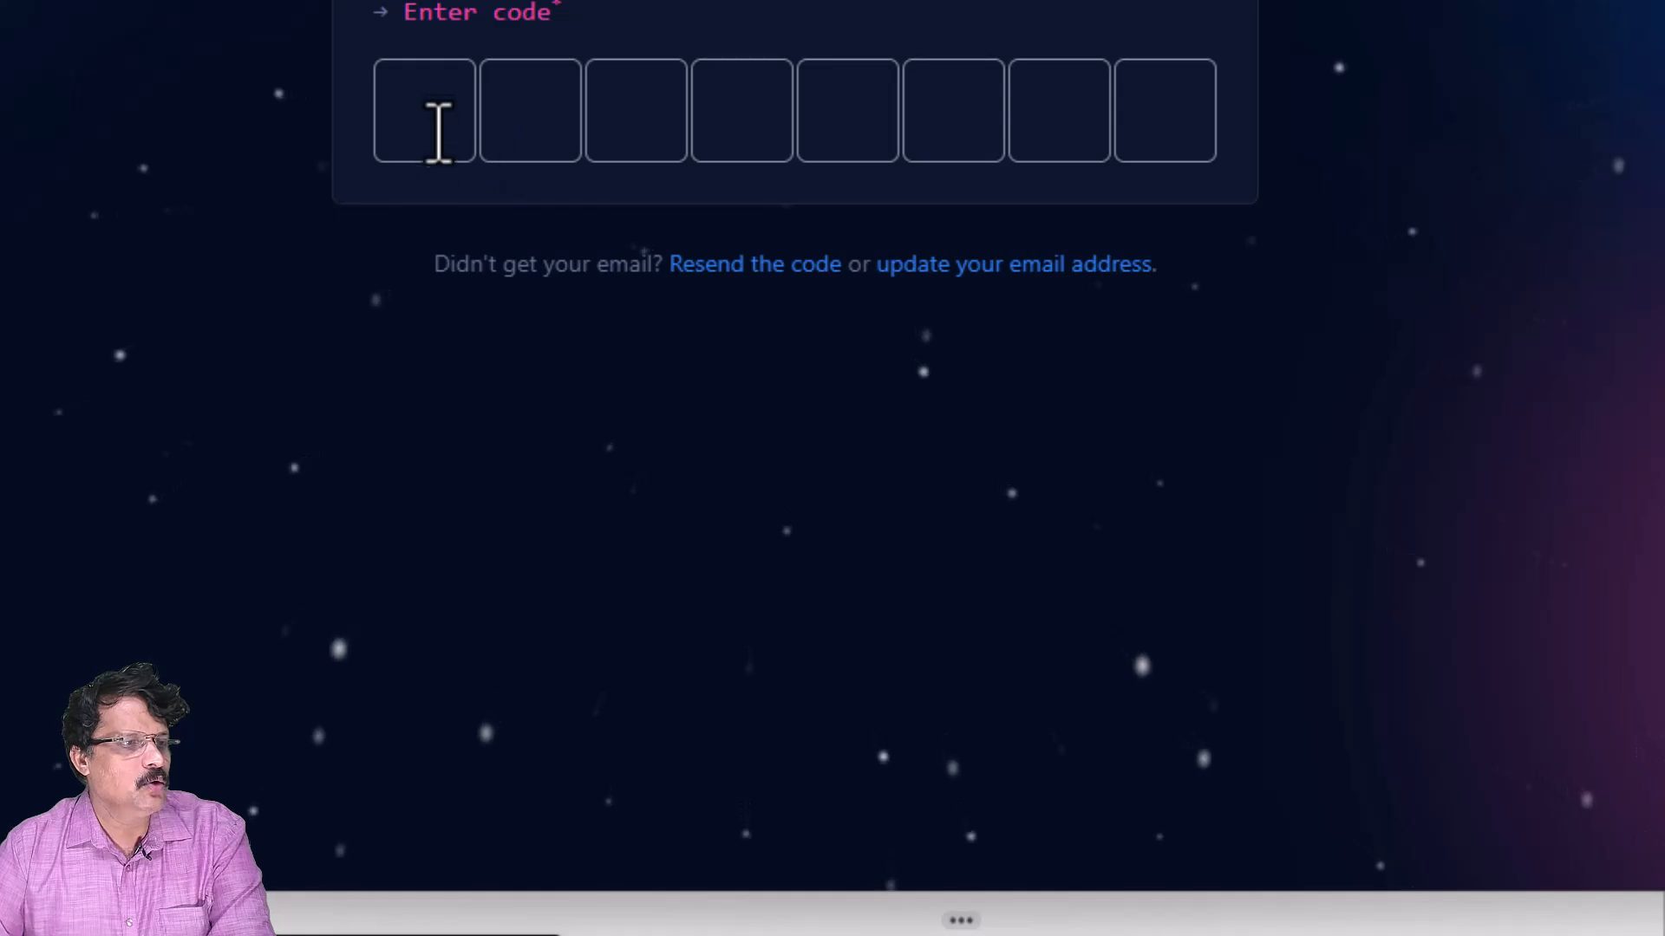
pyautogui.click(433, 117)
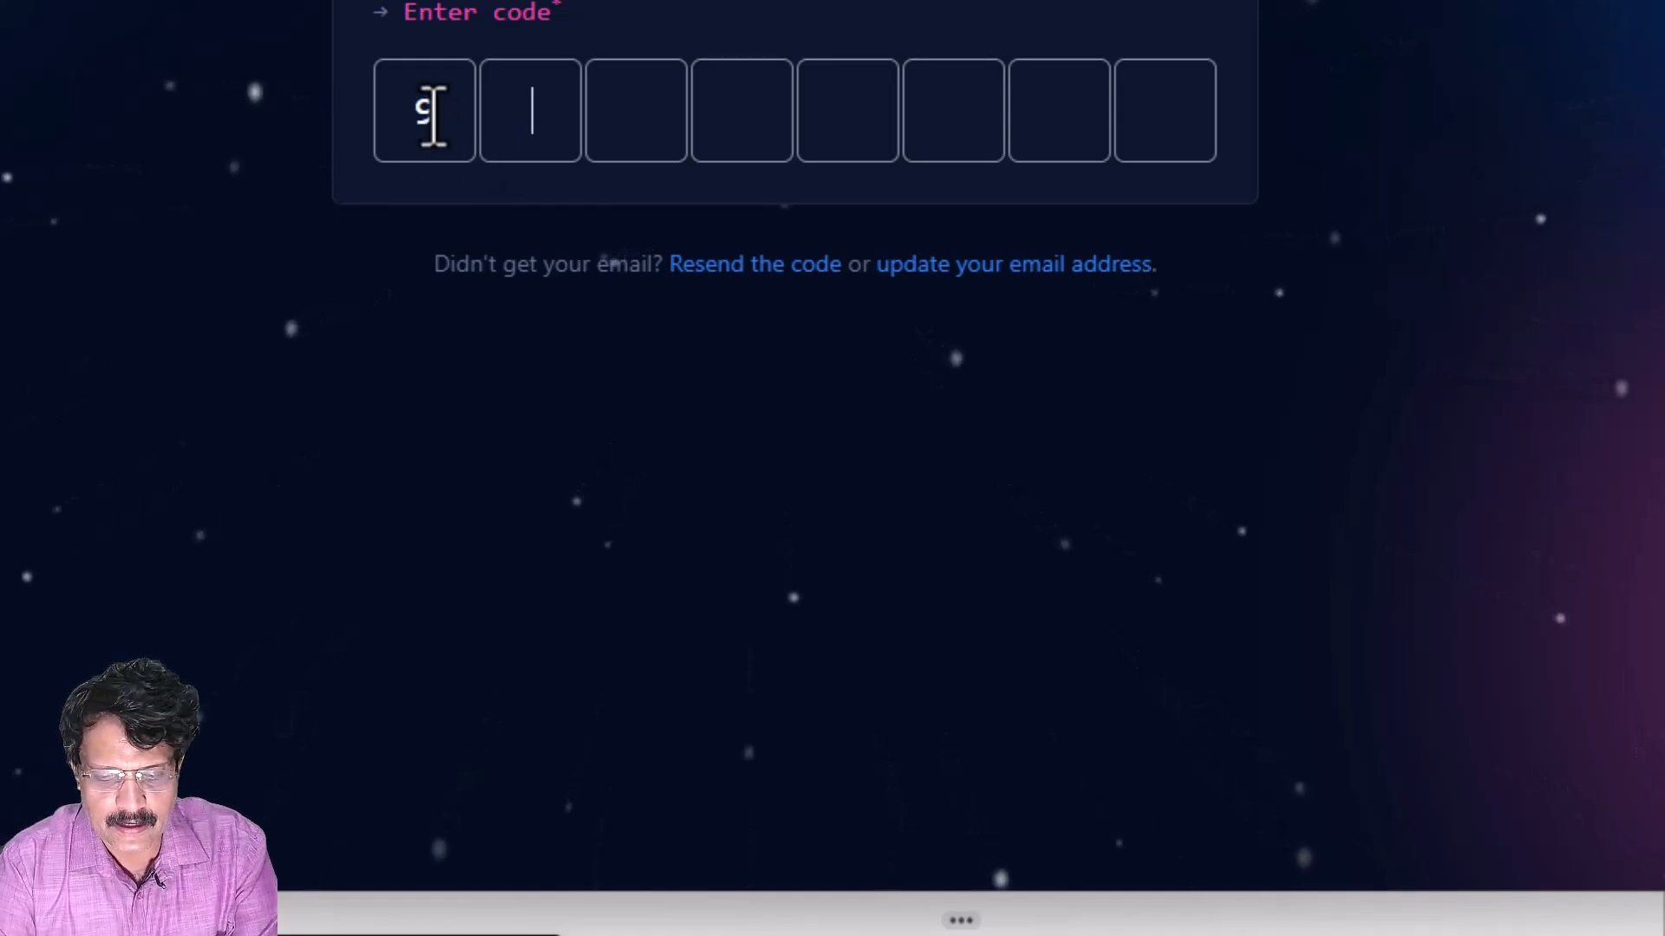
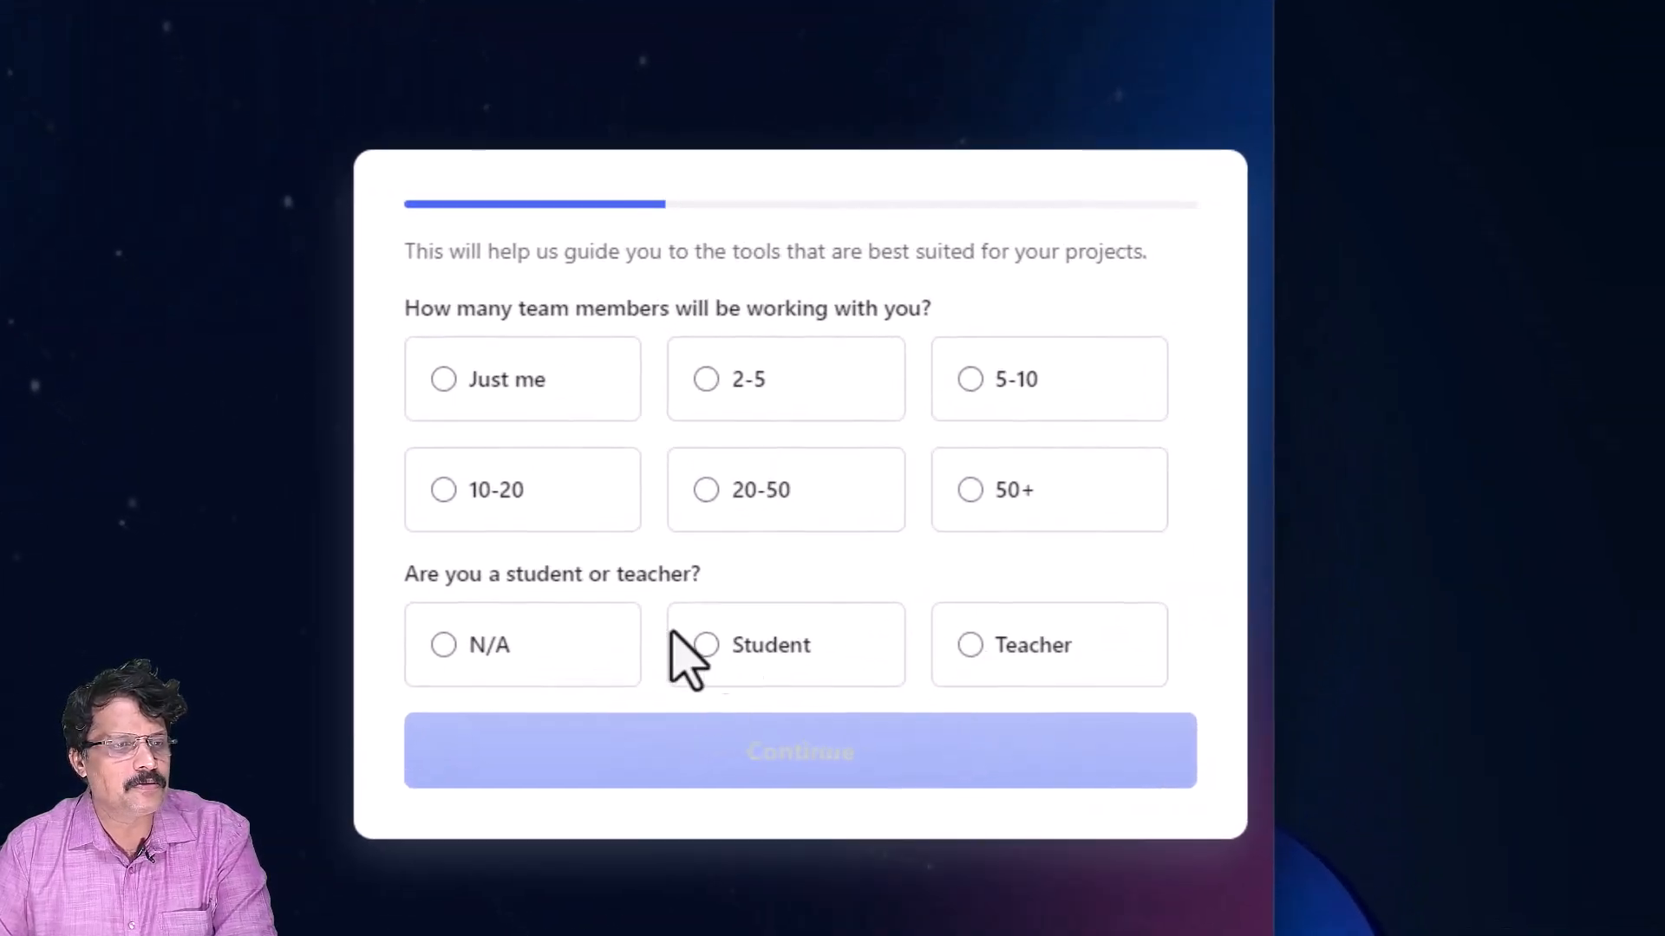
# Step: Answer the onboarding questions as a teacher with a team size of 2-5
pyautogui.click(986, 646)
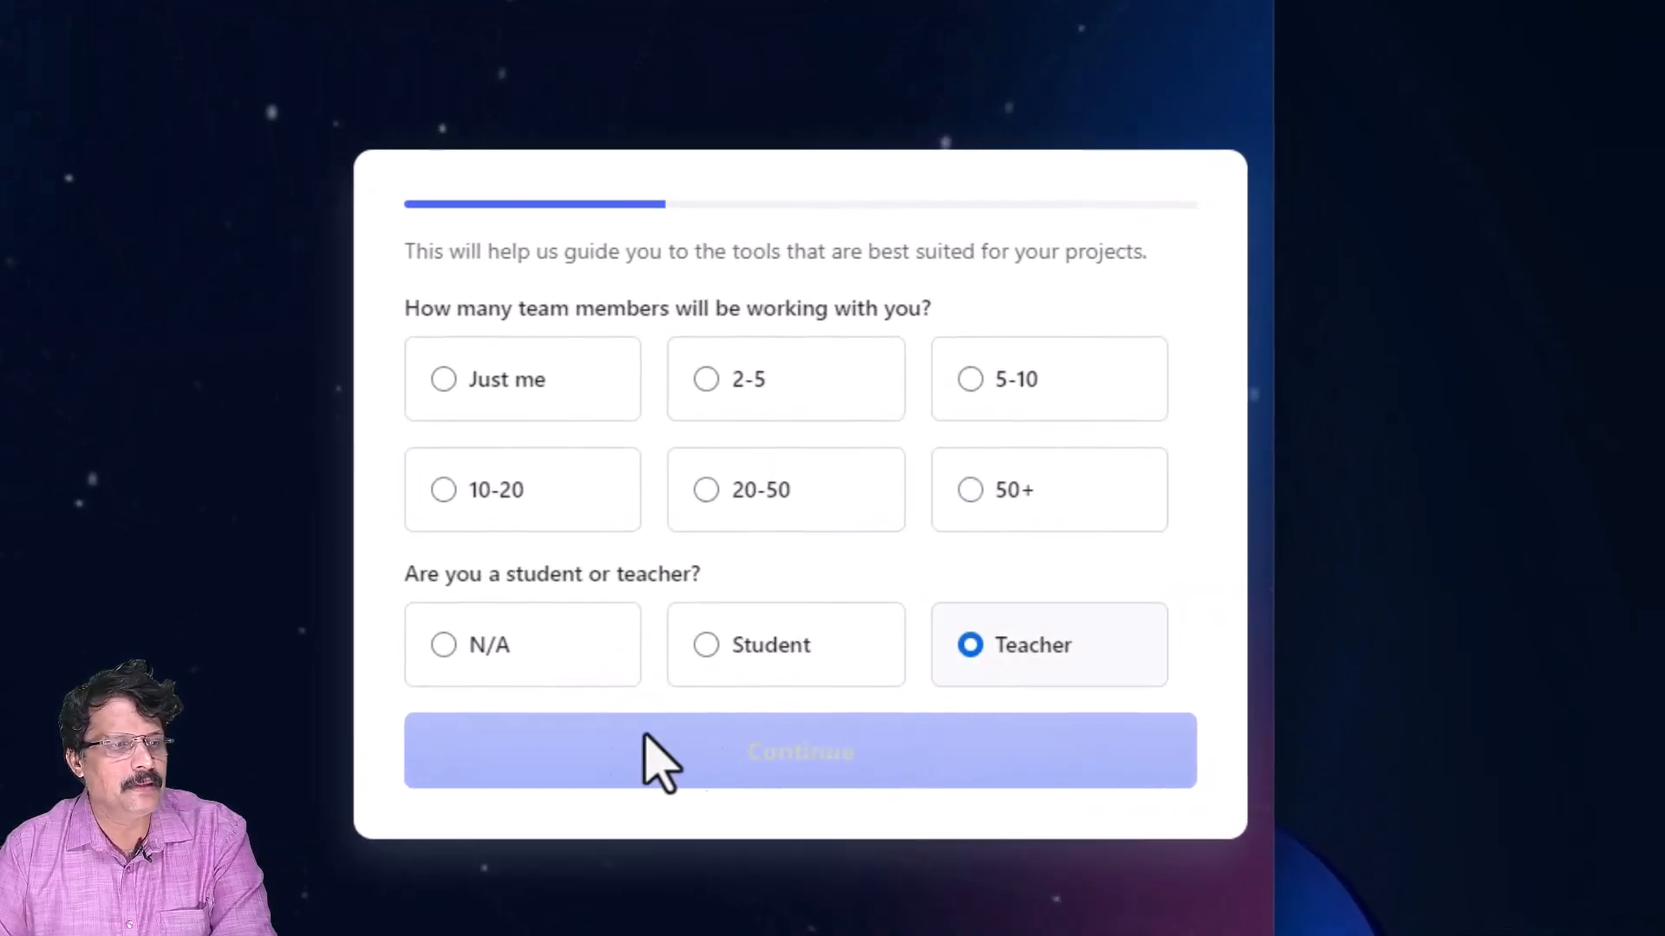
pyautogui.click(797, 384)
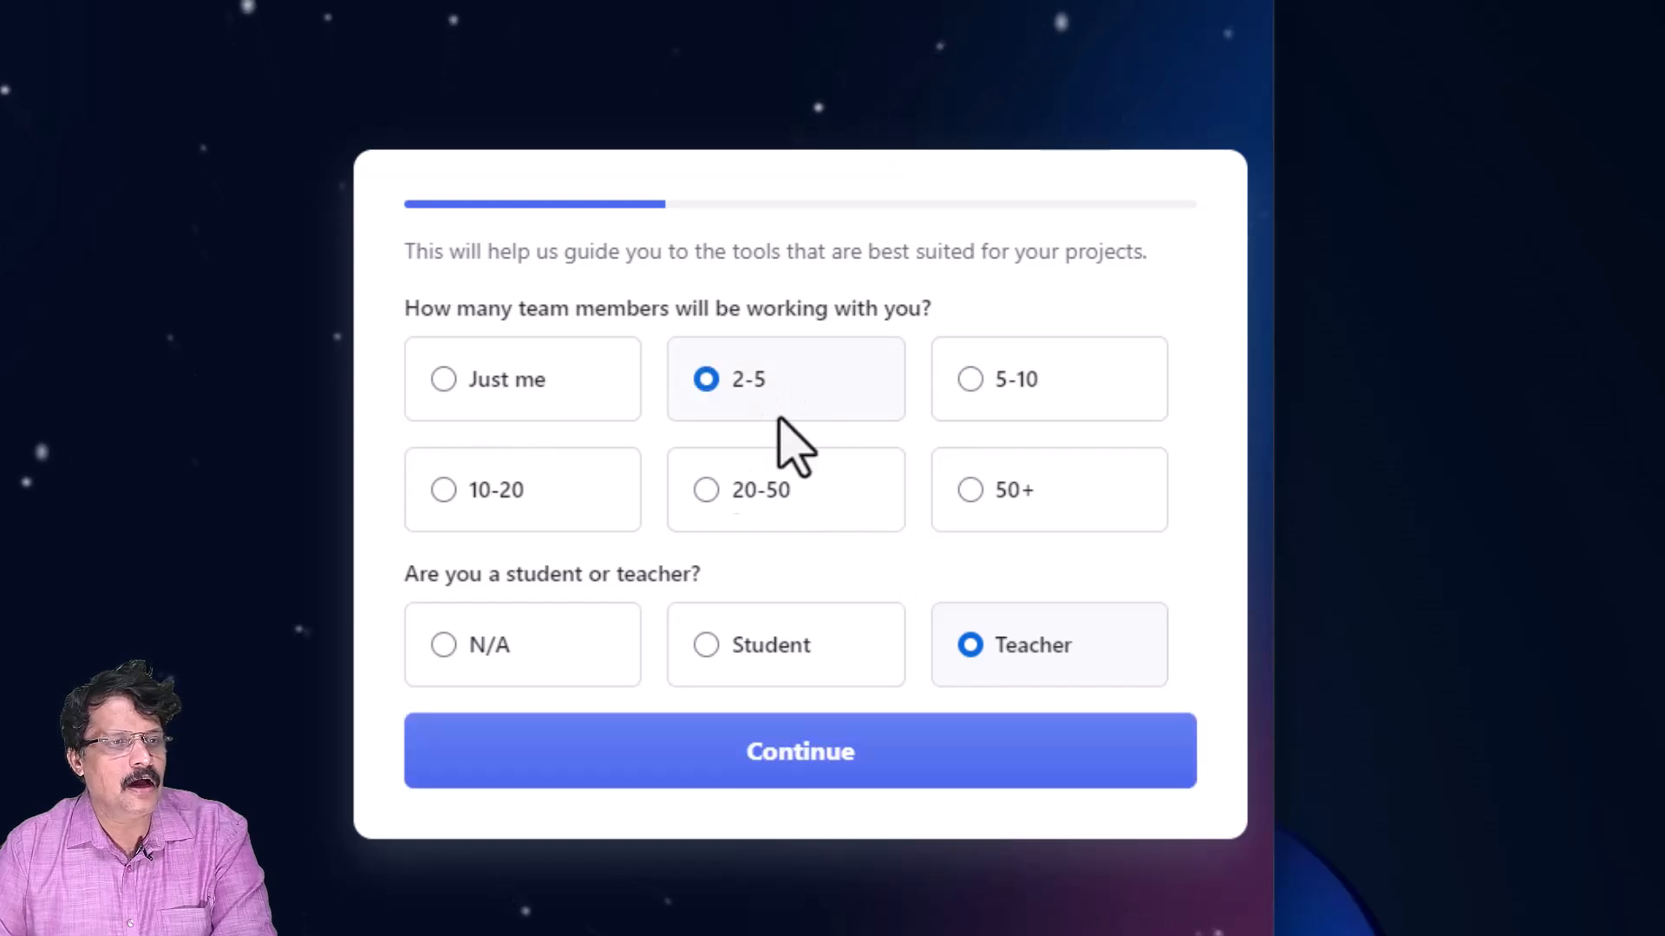
pyautogui.click(765, 785)
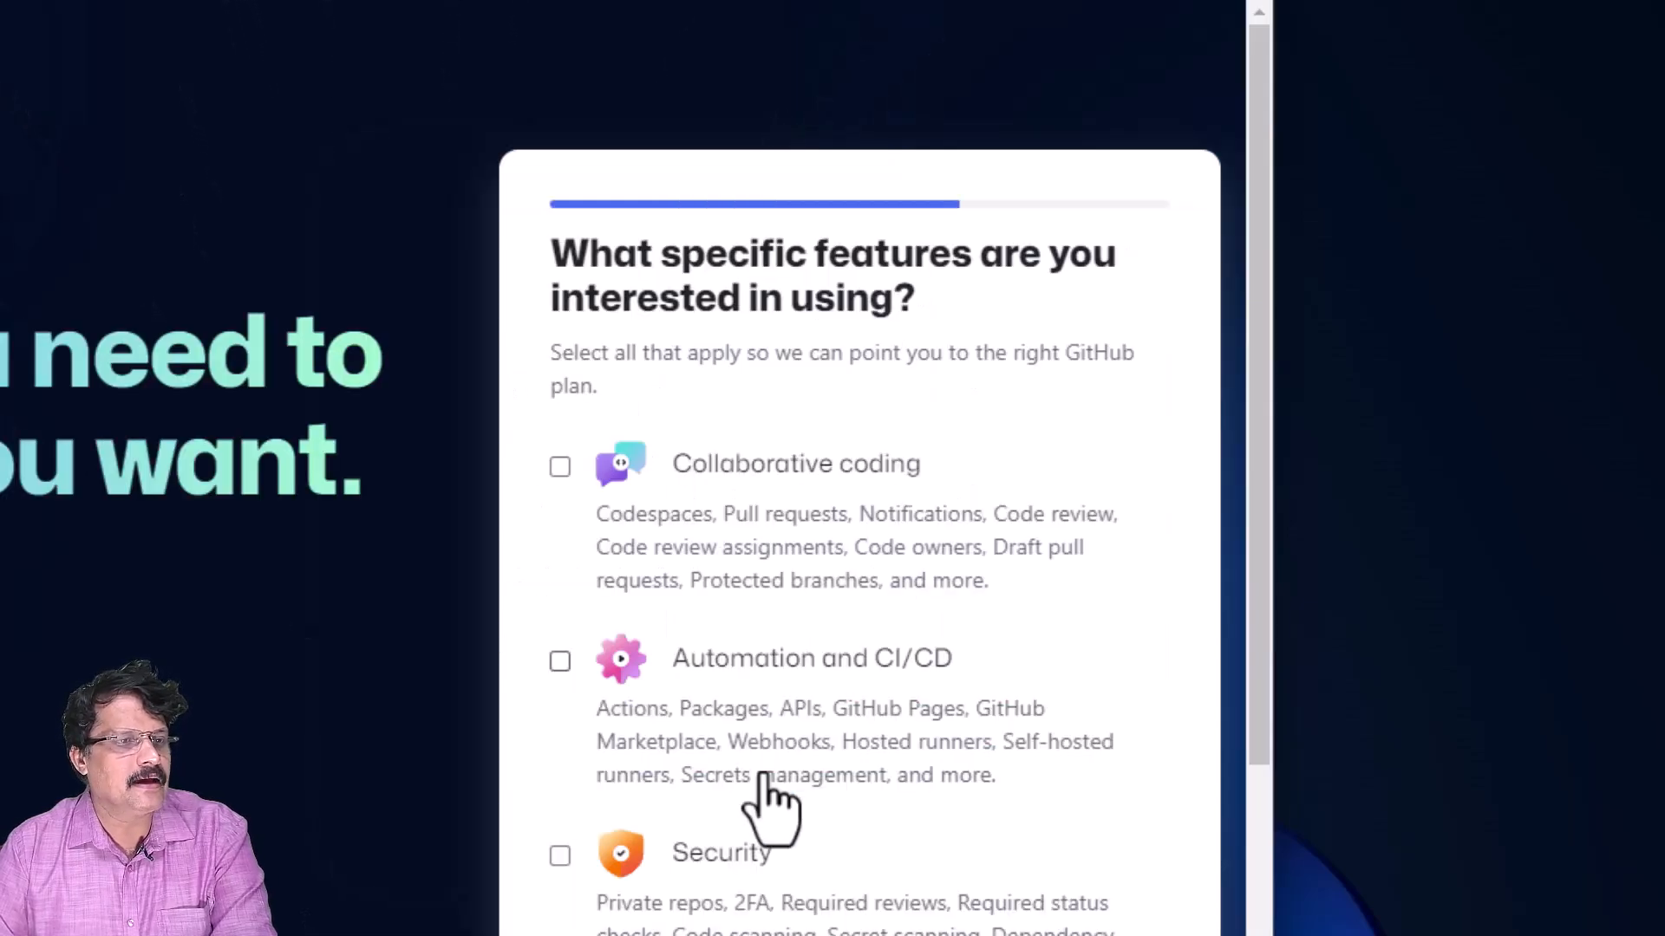
# Step: Submit the feature-interest survey and look over the recommended plan page
pyautogui.scroll(-10, 768, 794)
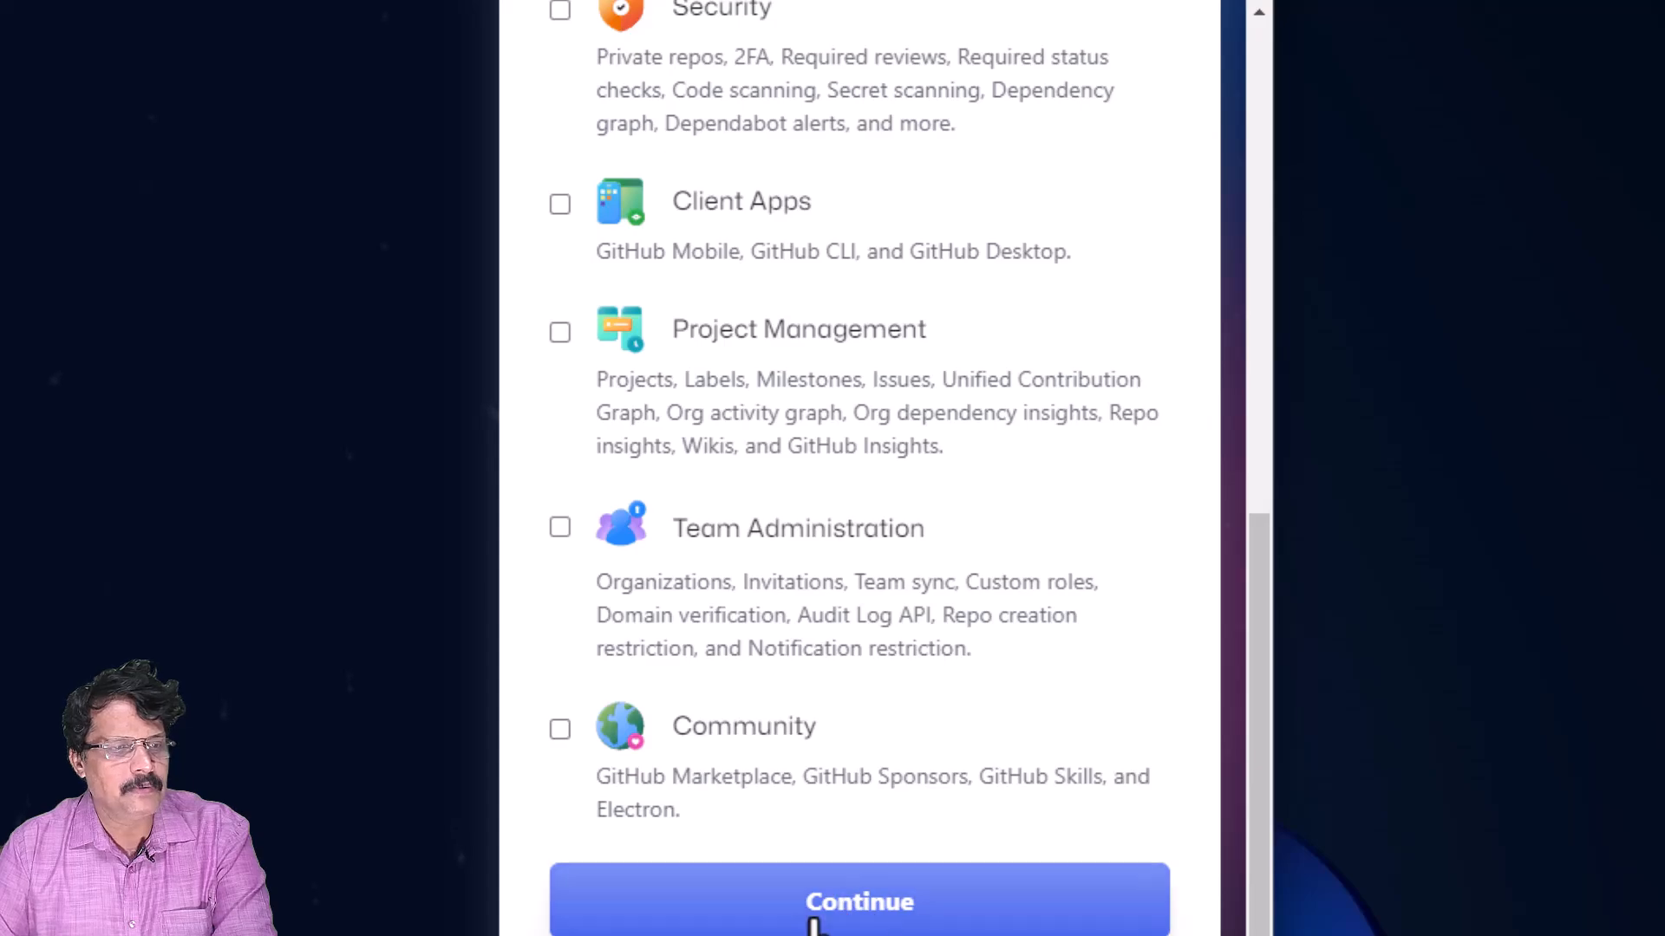
pyautogui.click(815, 919)
pyautogui.scroll(-5, 977, 570)
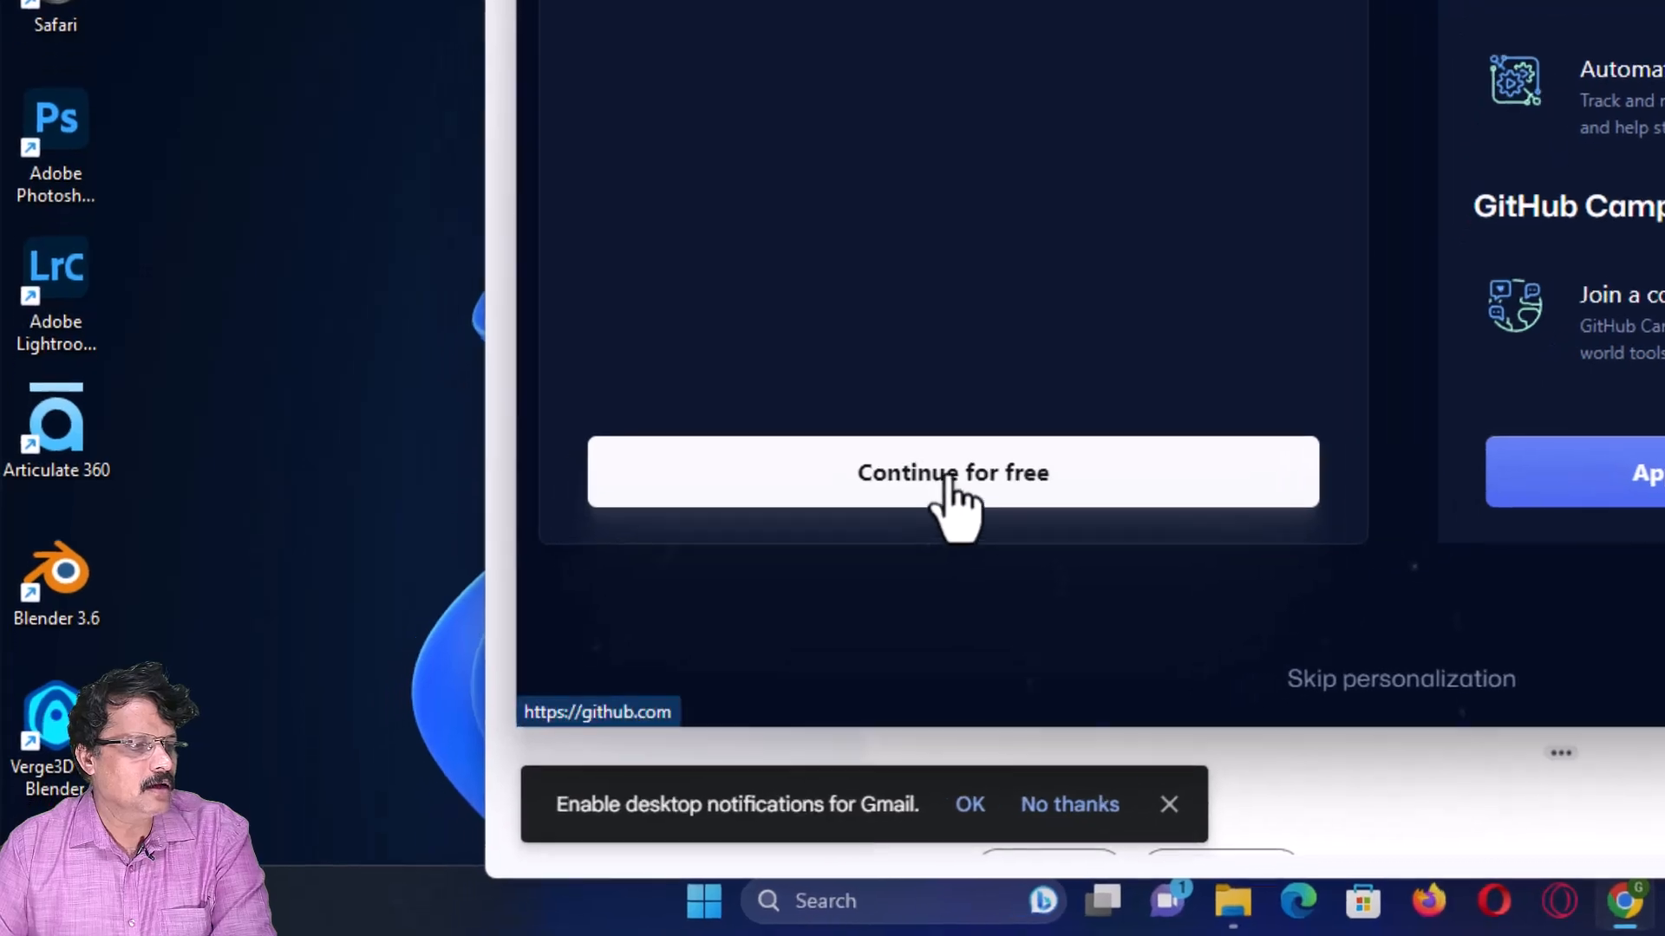
pyautogui.scroll(7, 559, 668)
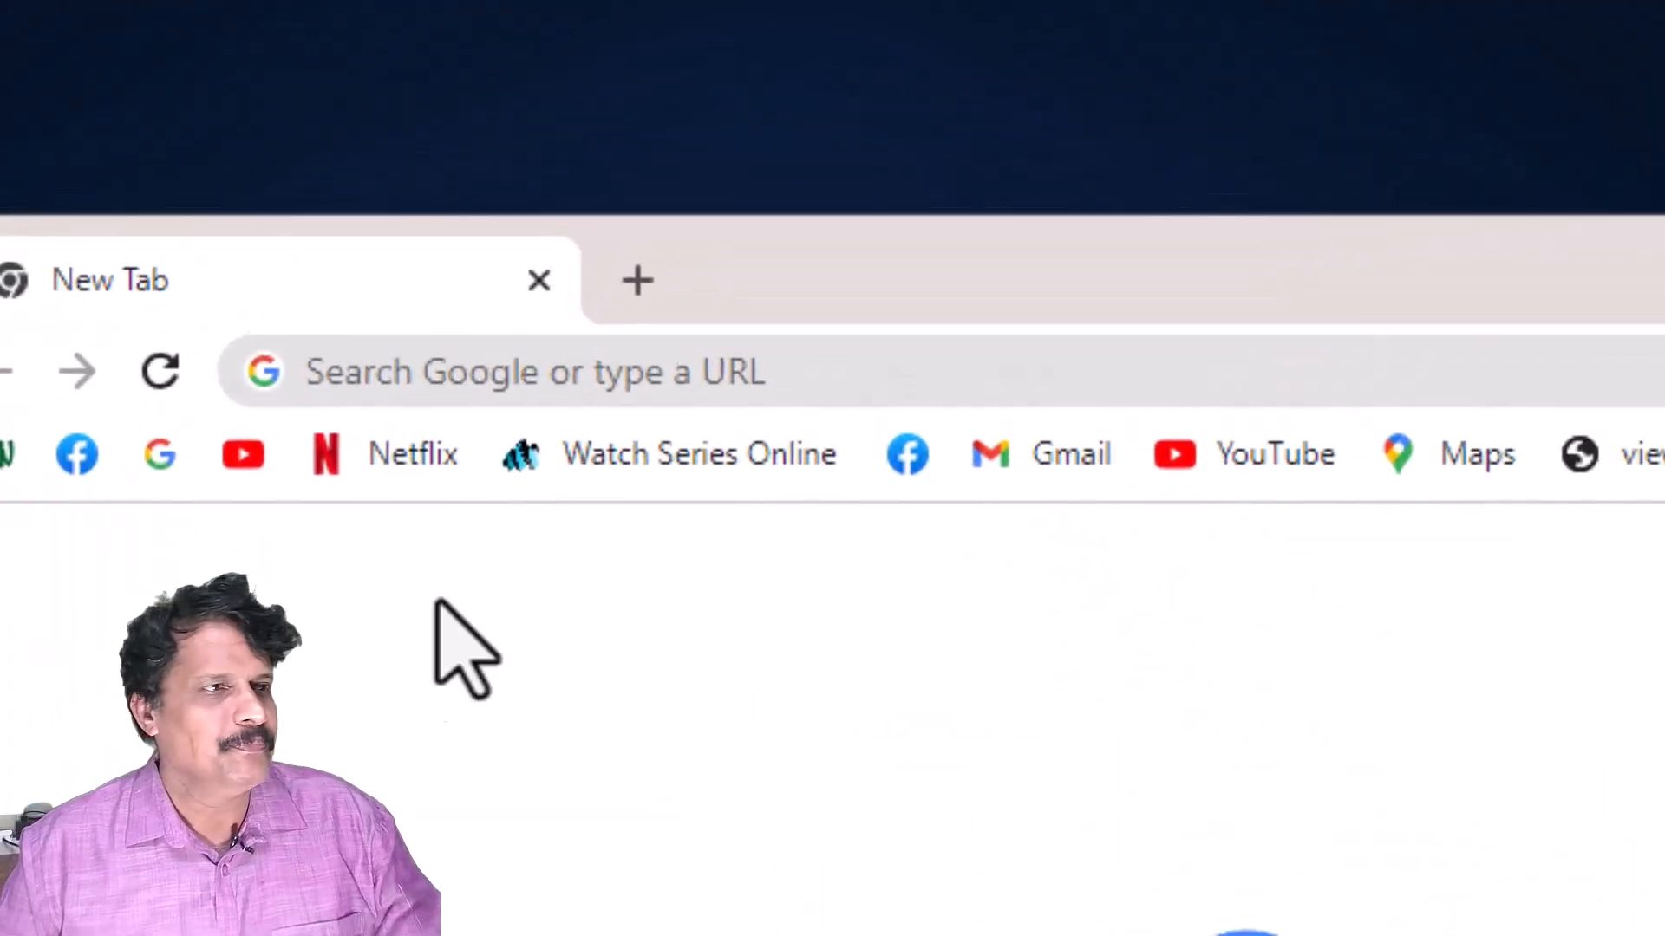
# Step: Search Google for 'github desktop'
pyautogui.click(621, 369)
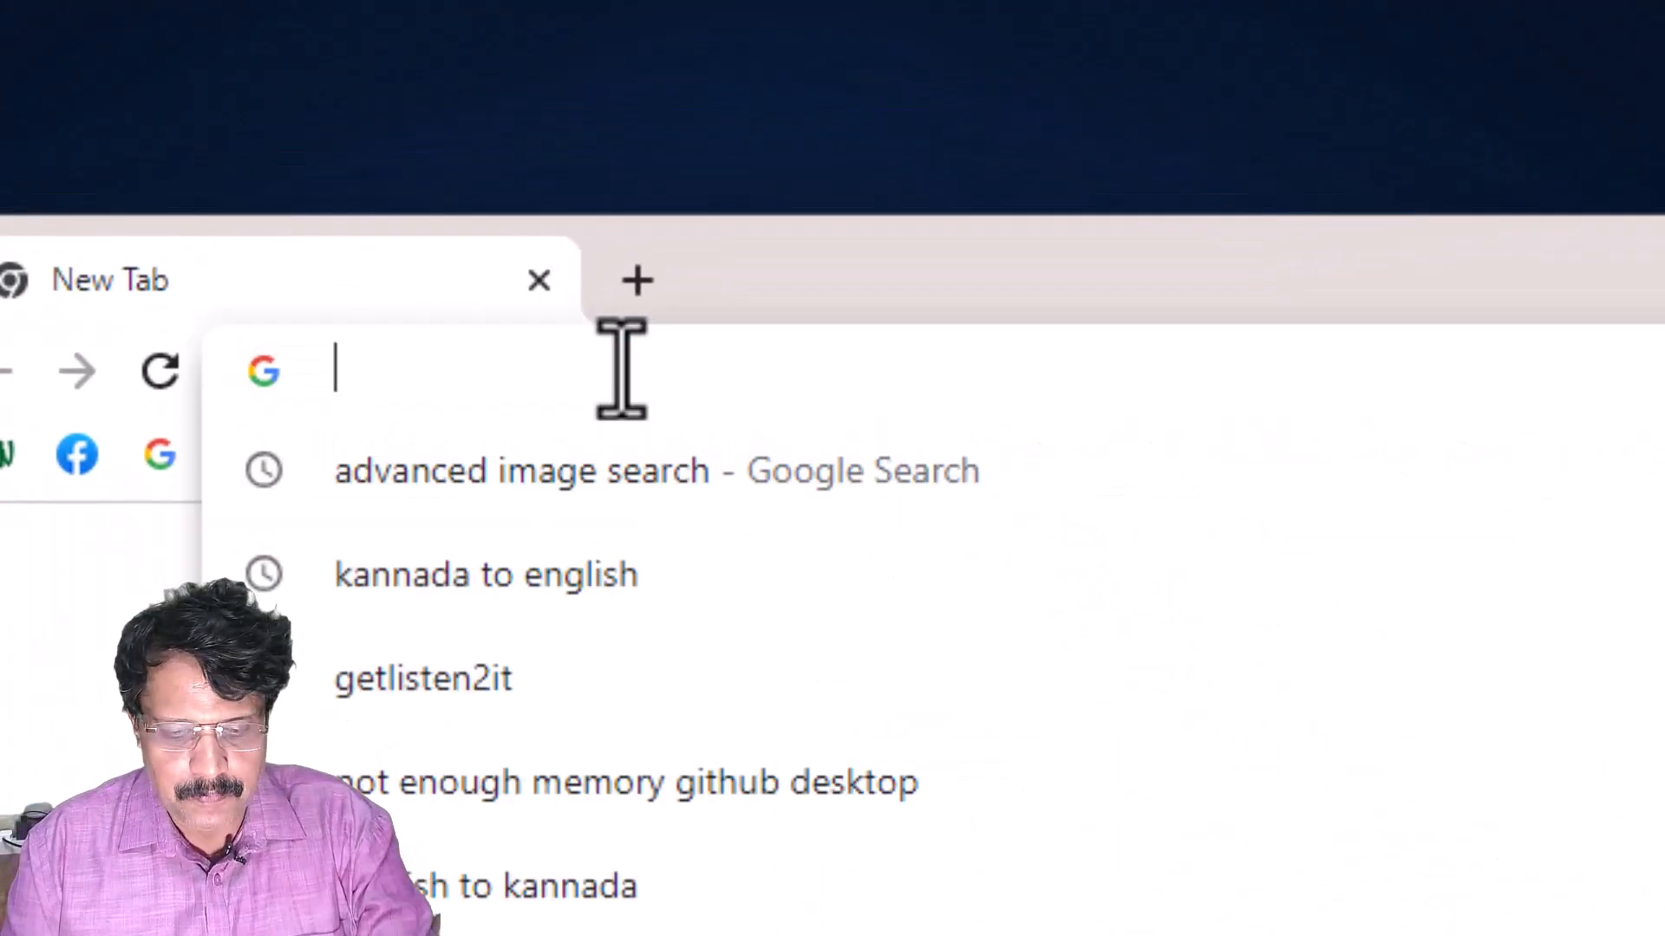
pyautogui.write('gith')
pyautogui.write('ud d')
pyautogui.press('BackSpace')
pyautogui.press('BackSpace')
pyautogui.press('BackSpace')
pyautogui.write('b de')
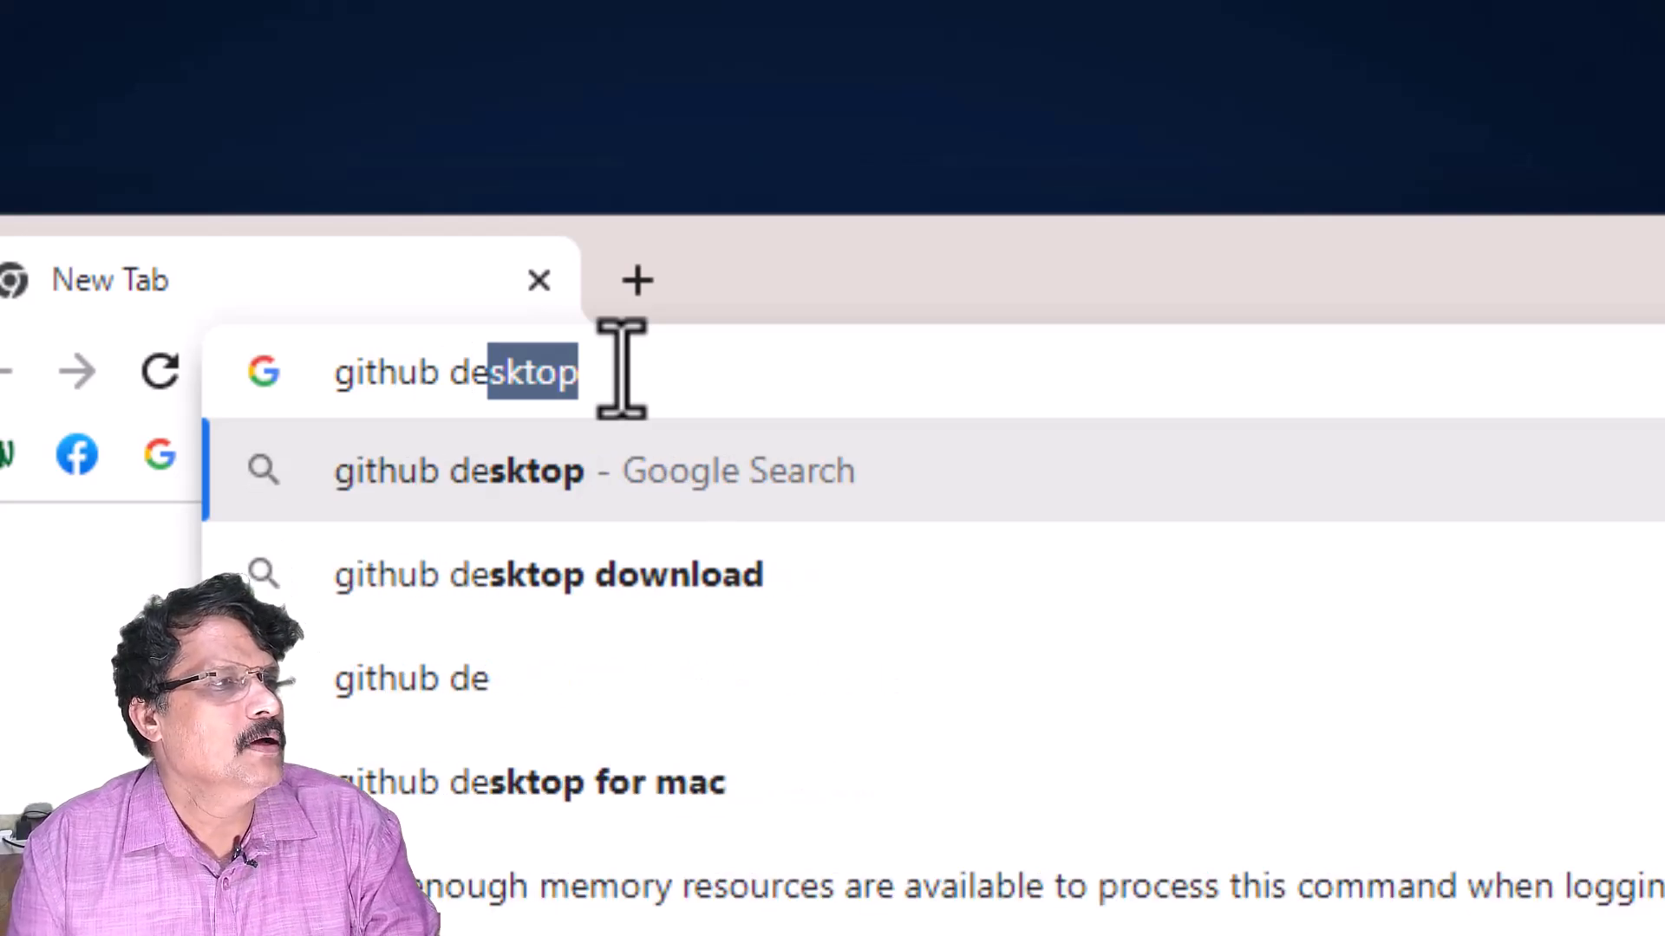
pyautogui.press('Return')
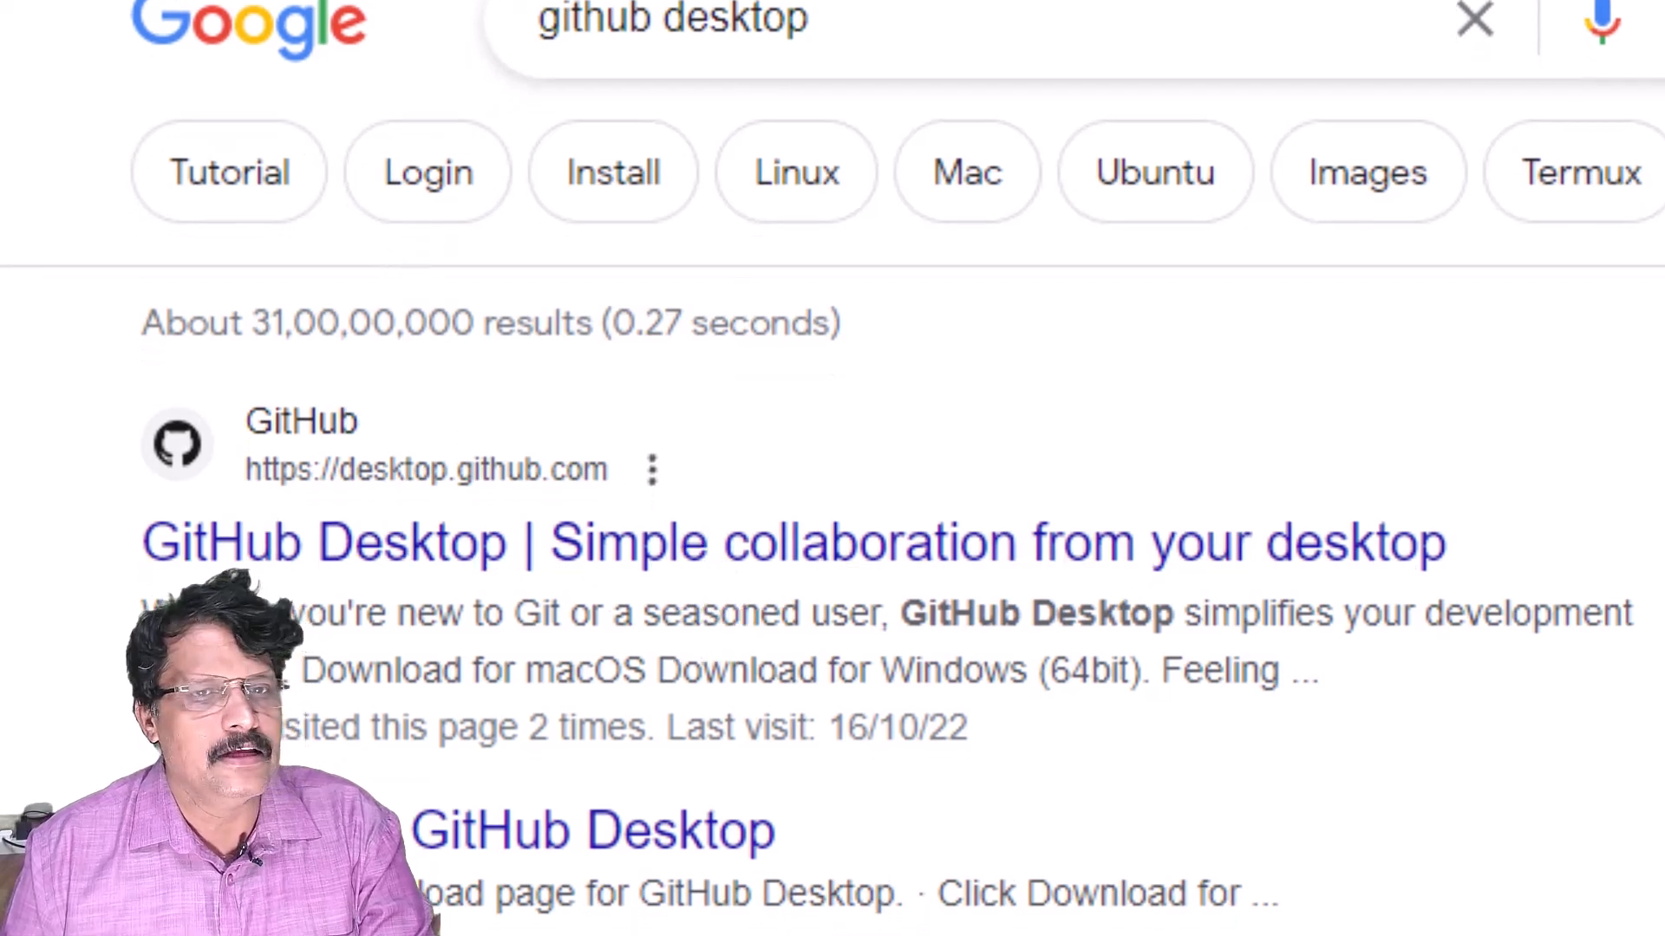
# Step: Download the Windows installer from desktop.github.com and check it in recent downloads
pyautogui.click(700, 555)
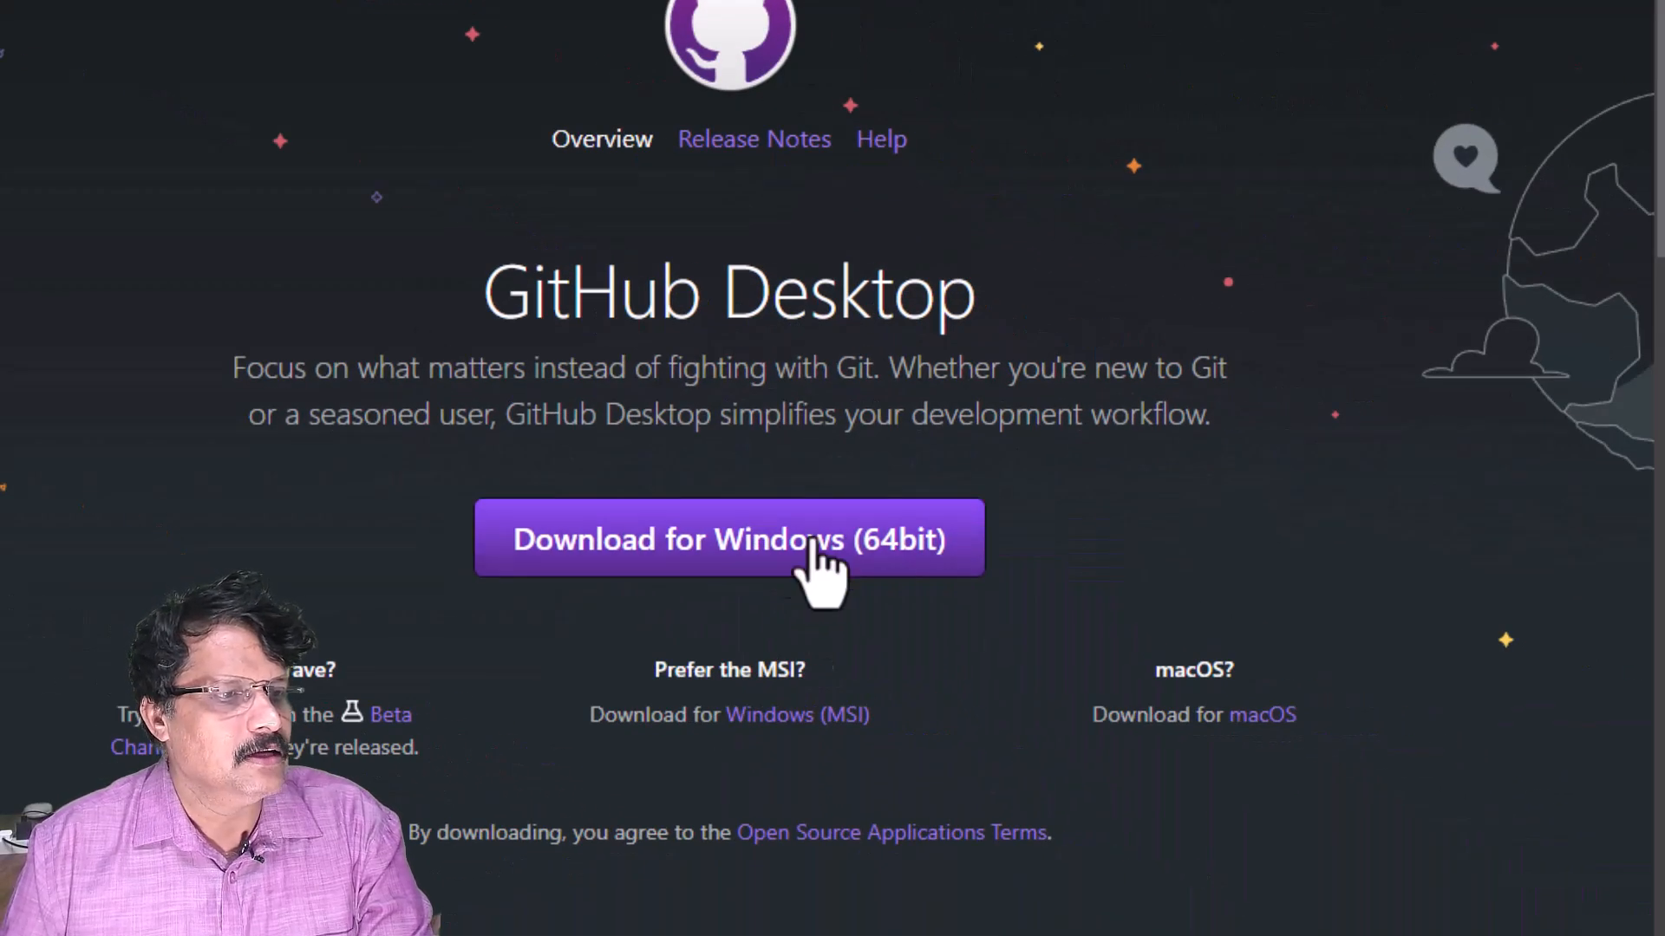
pyautogui.click(738, 546)
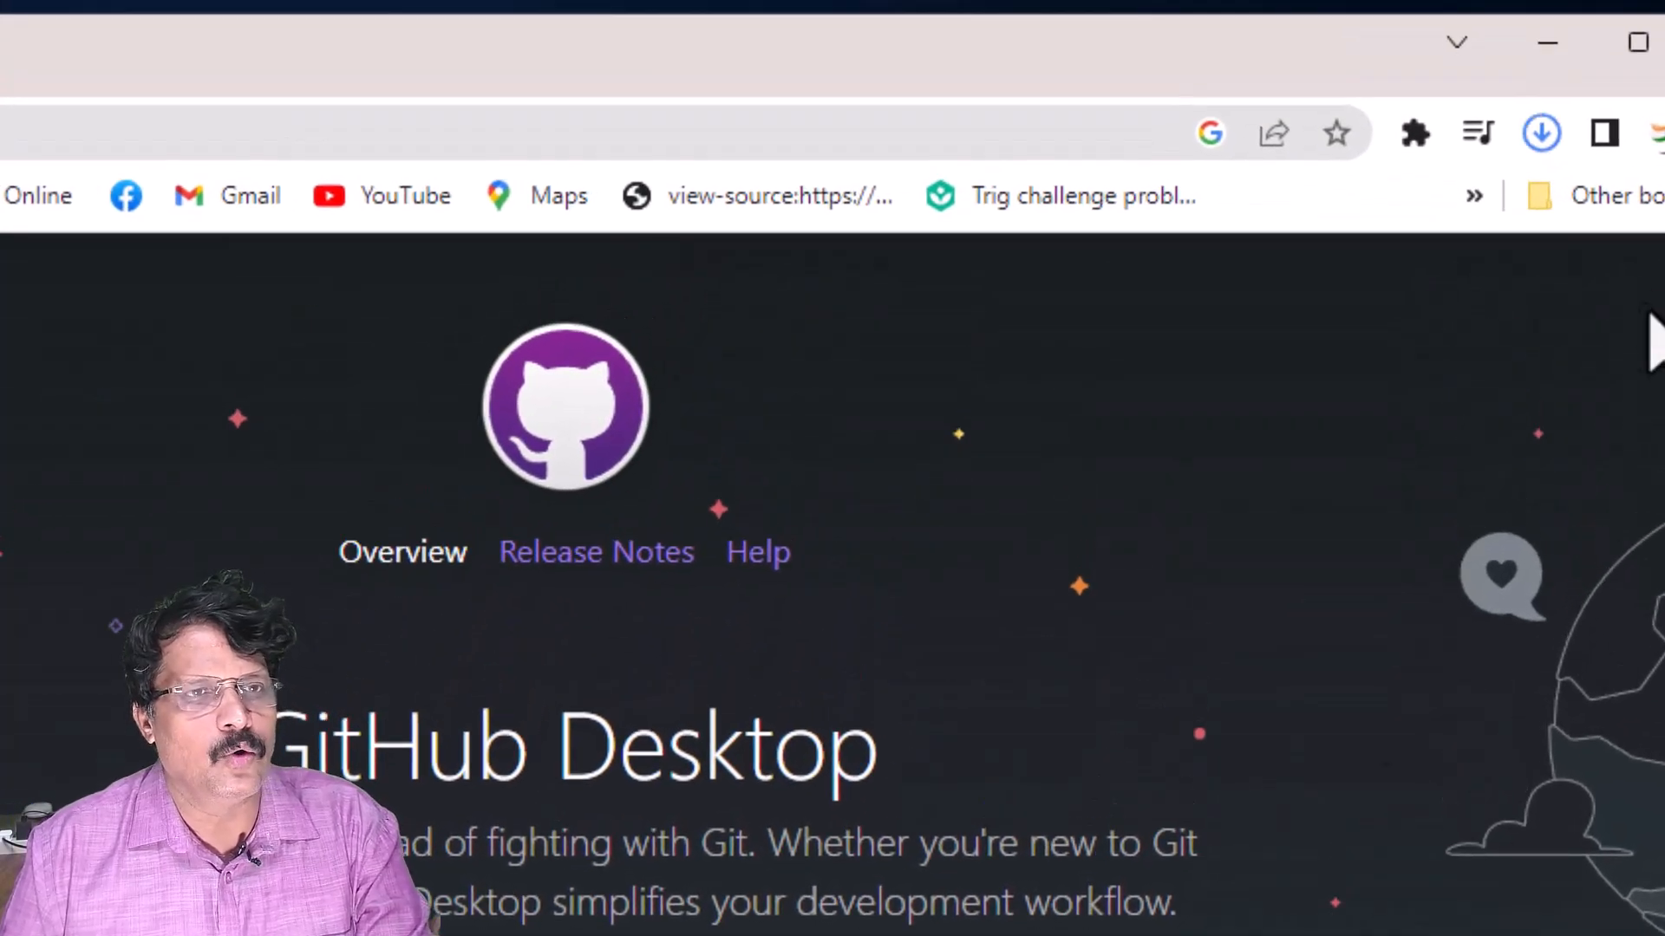
pyautogui.click(1543, 137)
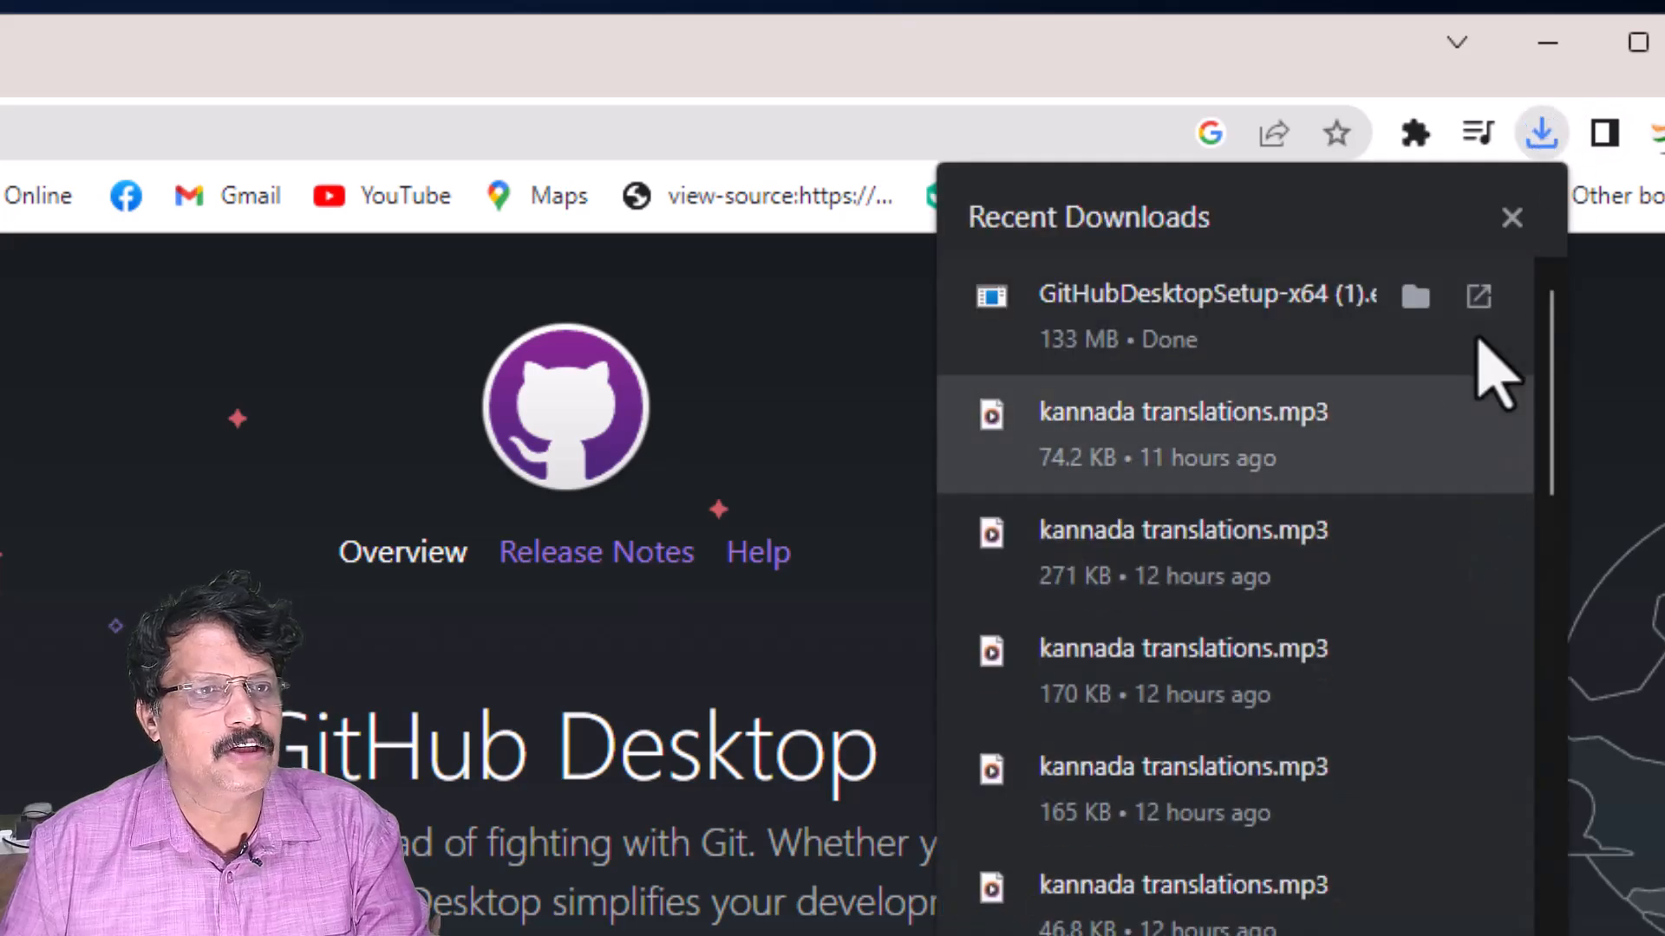
# Step: Open the Downloads folder and run GitHubDesktopSetup-x64.exe to install GitHub Desktop
pyautogui.click(1415, 297)
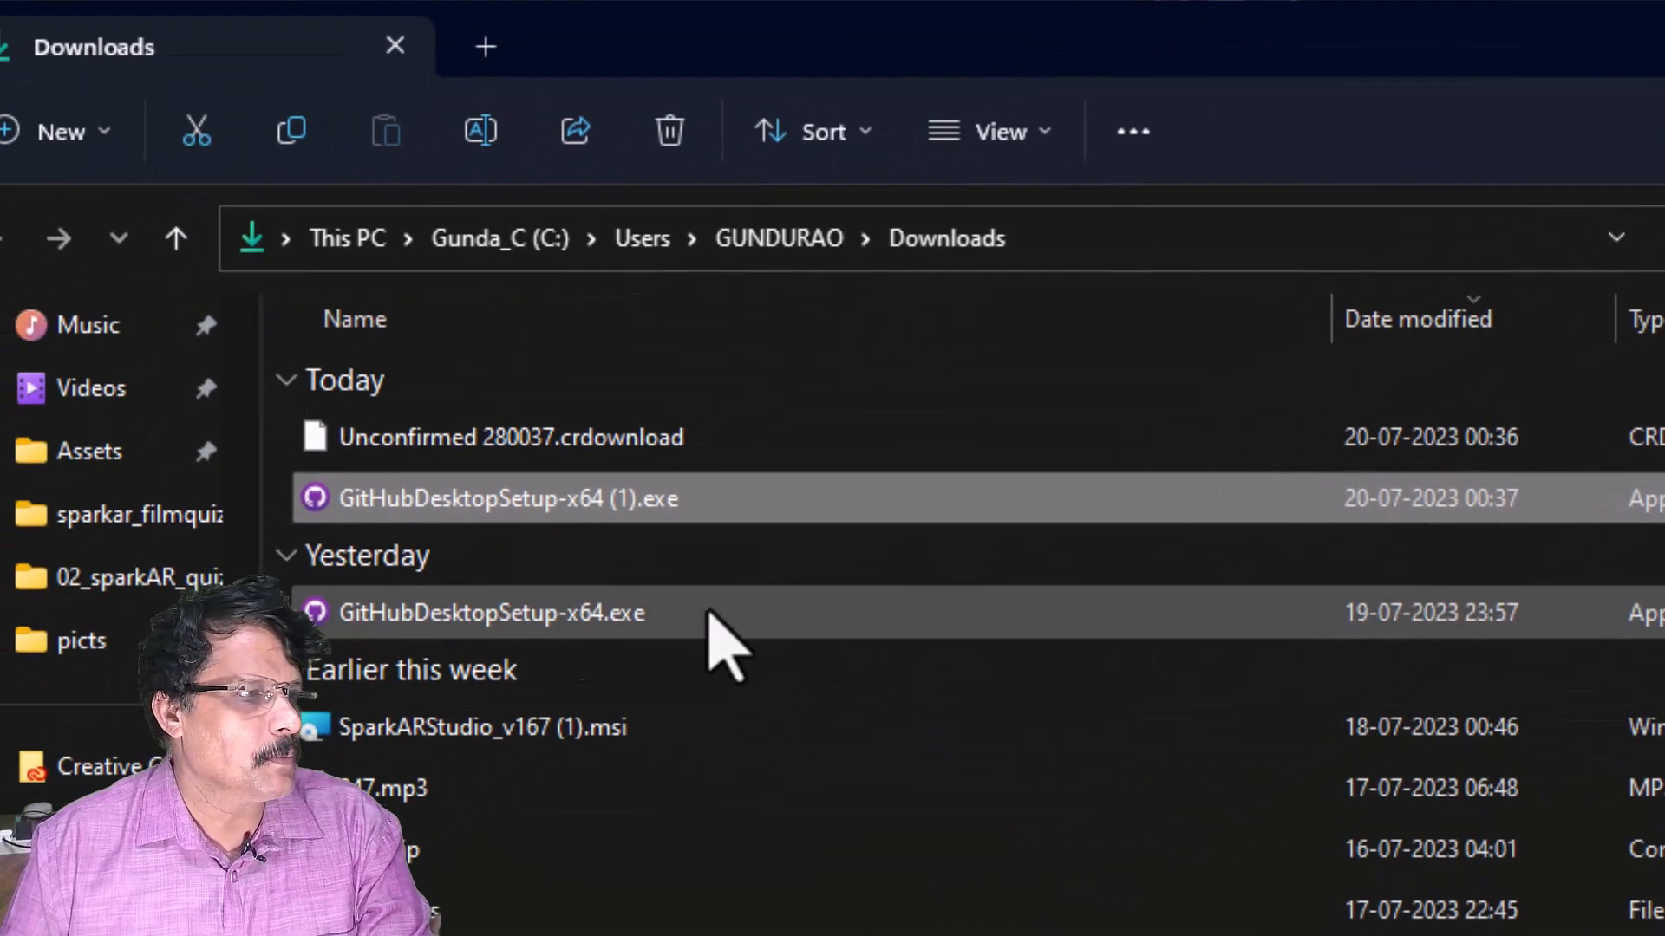
pyautogui.click(477, 613)
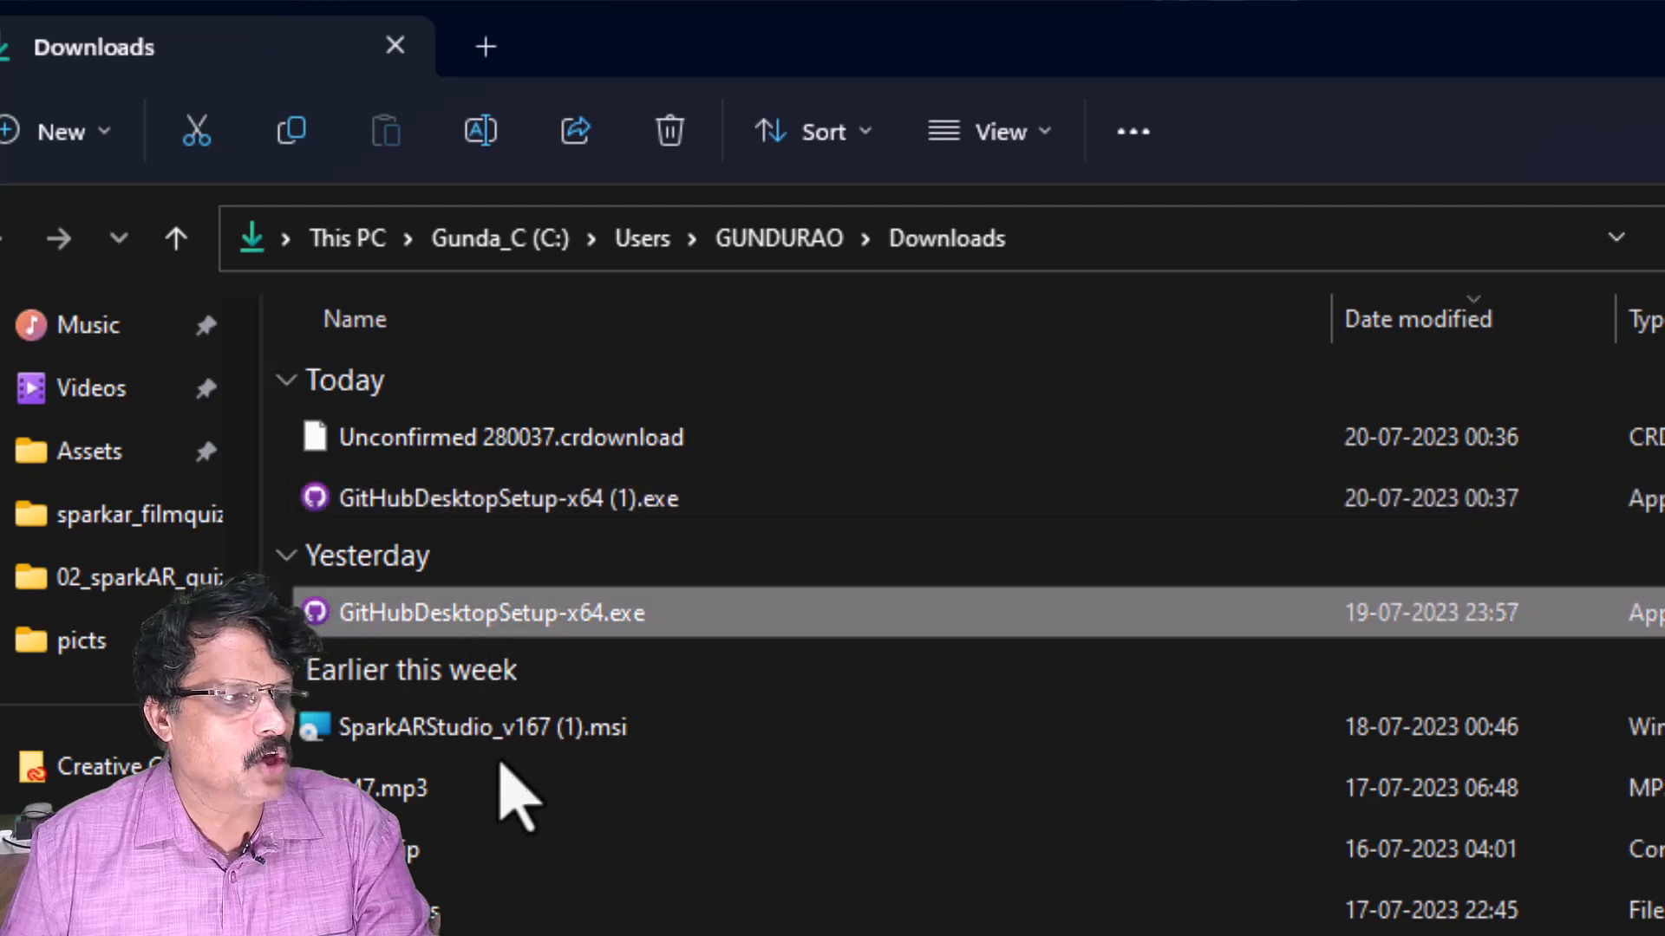
pyautogui.doubleClick(513, 618)
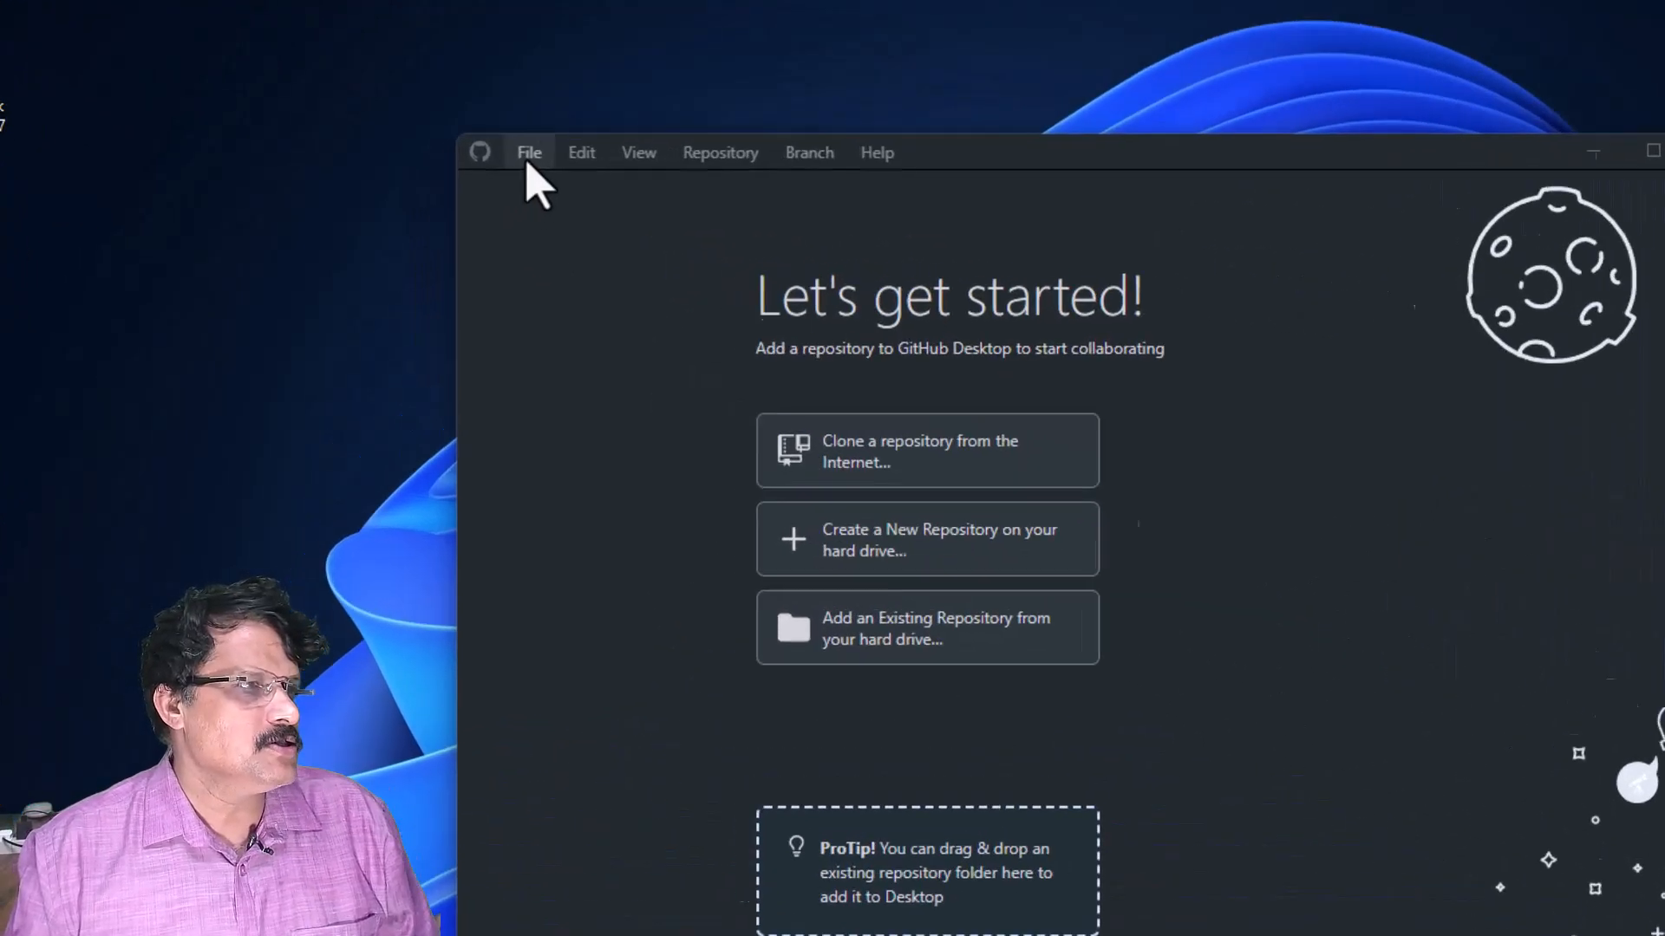
# Step: Sign GitHub Desktop in to GitHub.com from Options, authorizing it in the browser
pyautogui.click(464, 173)
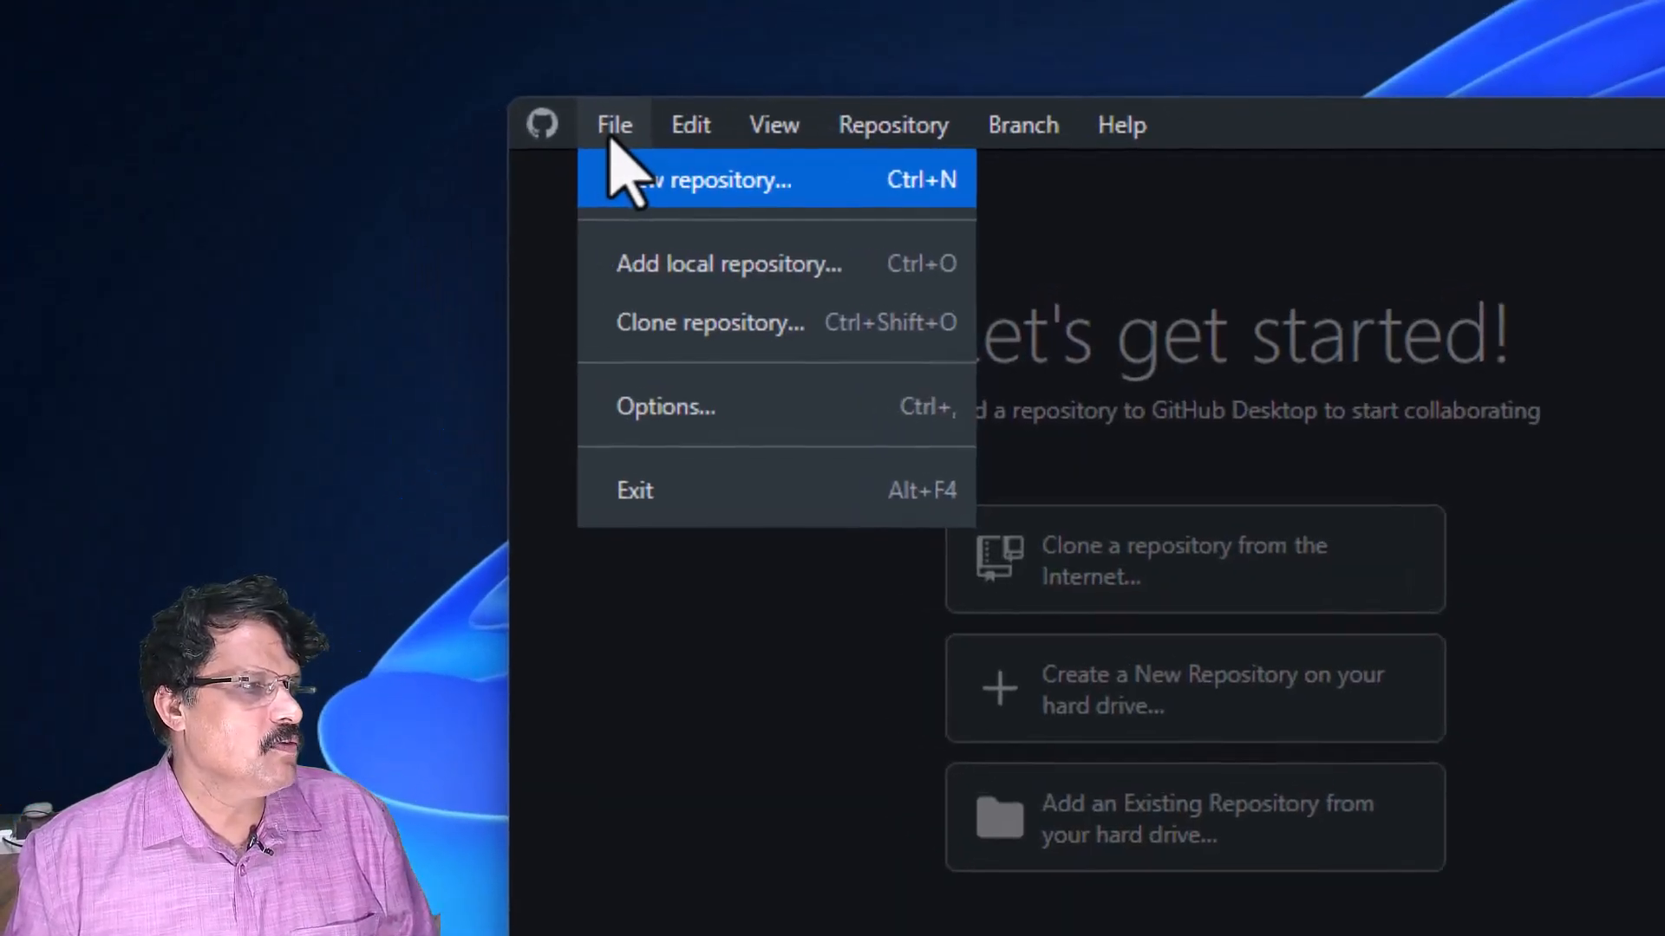
pyautogui.click(659, 412)
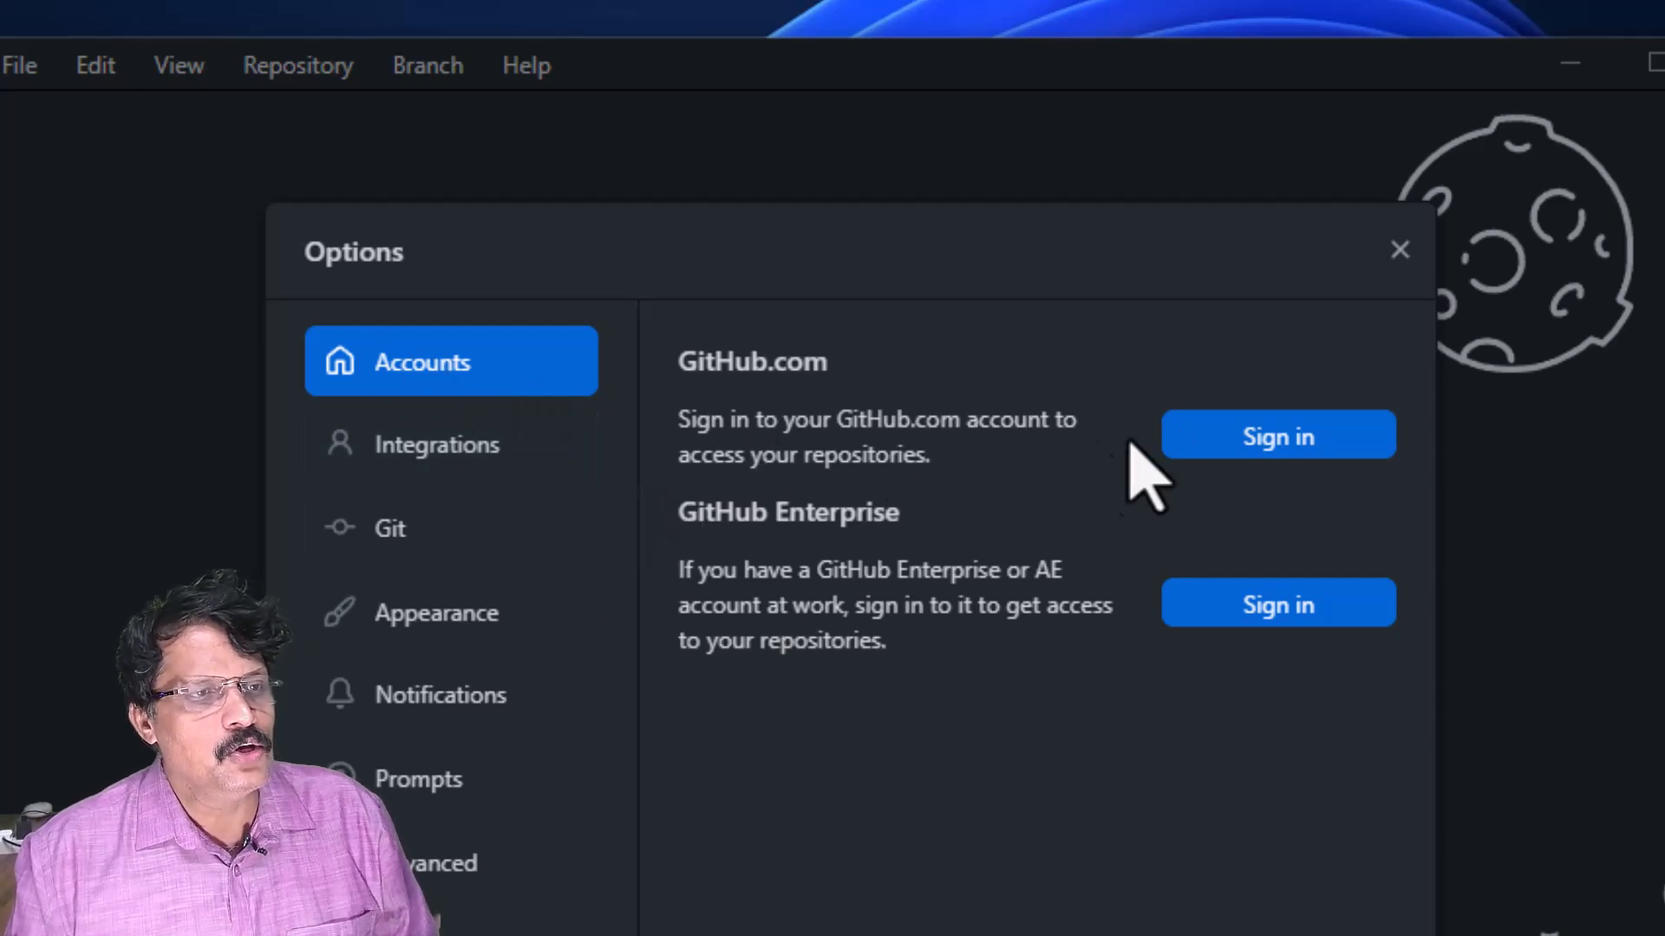
pyautogui.click(1241, 451)
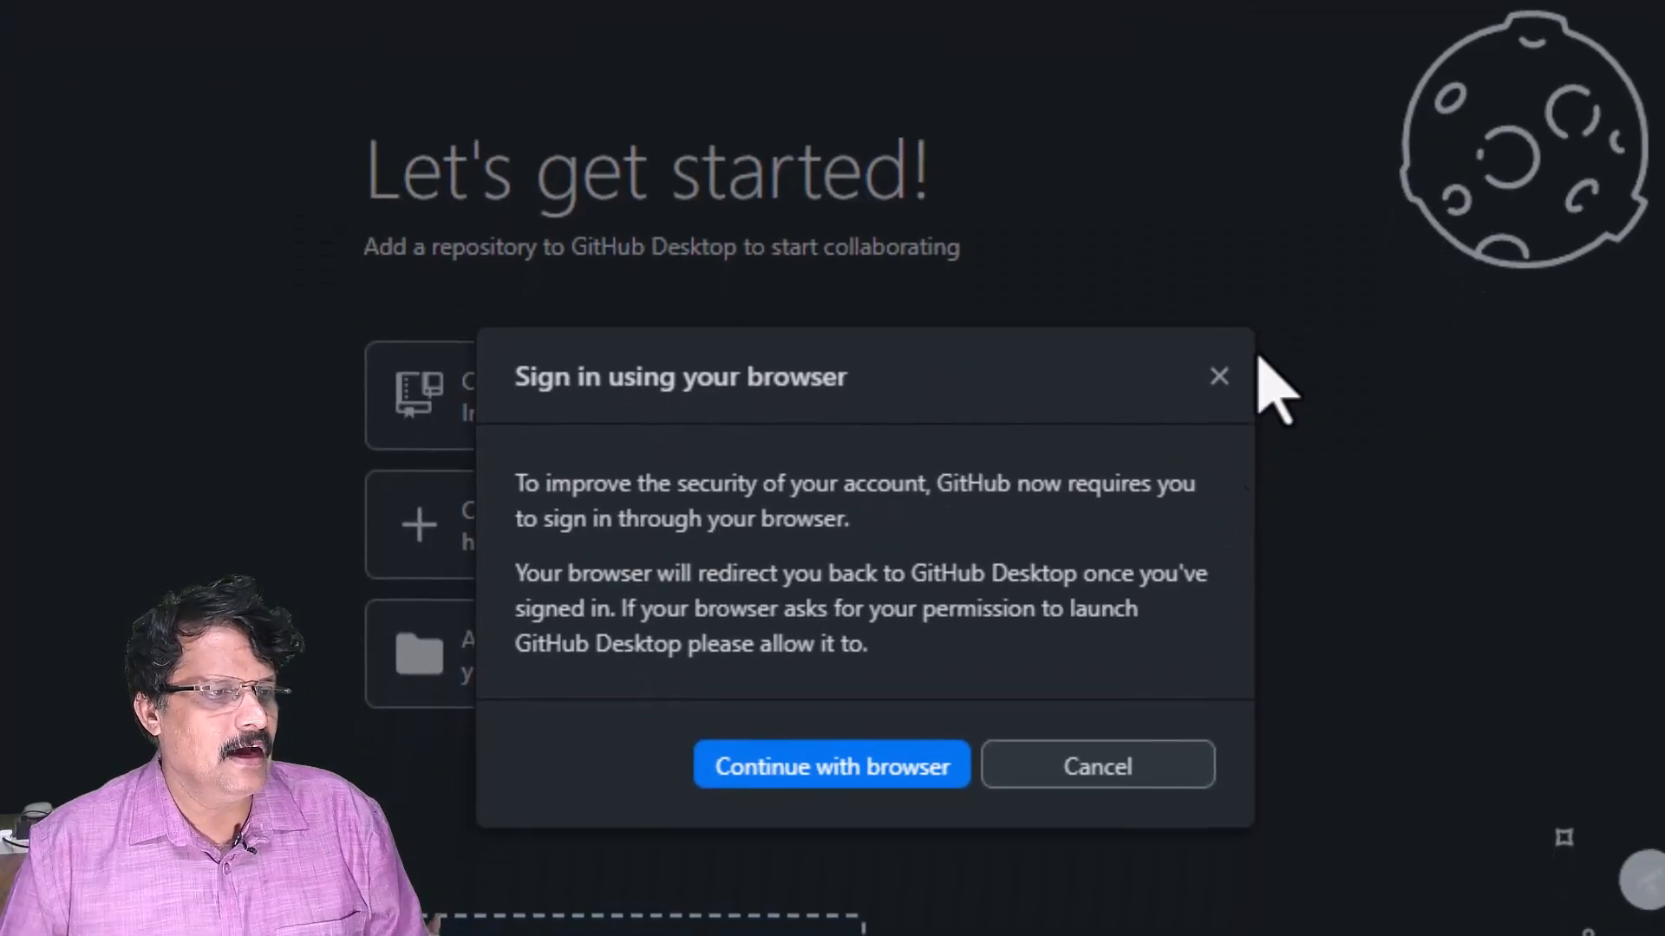
pyautogui.click(795, 774)
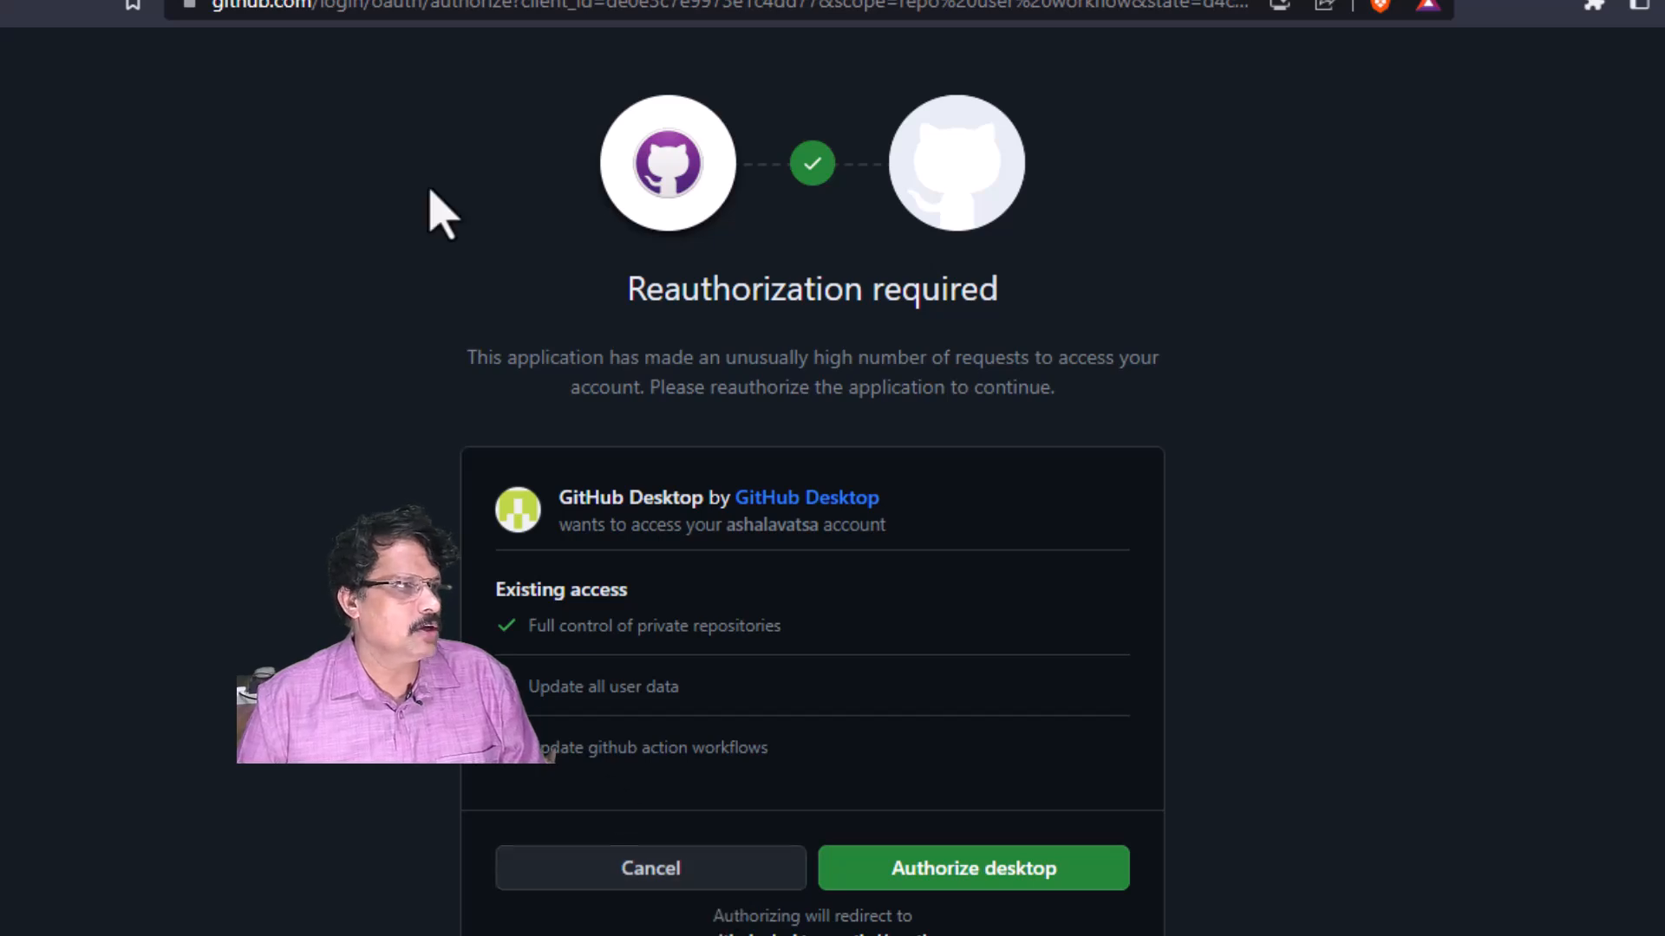
pyautogui.click(971, 876)
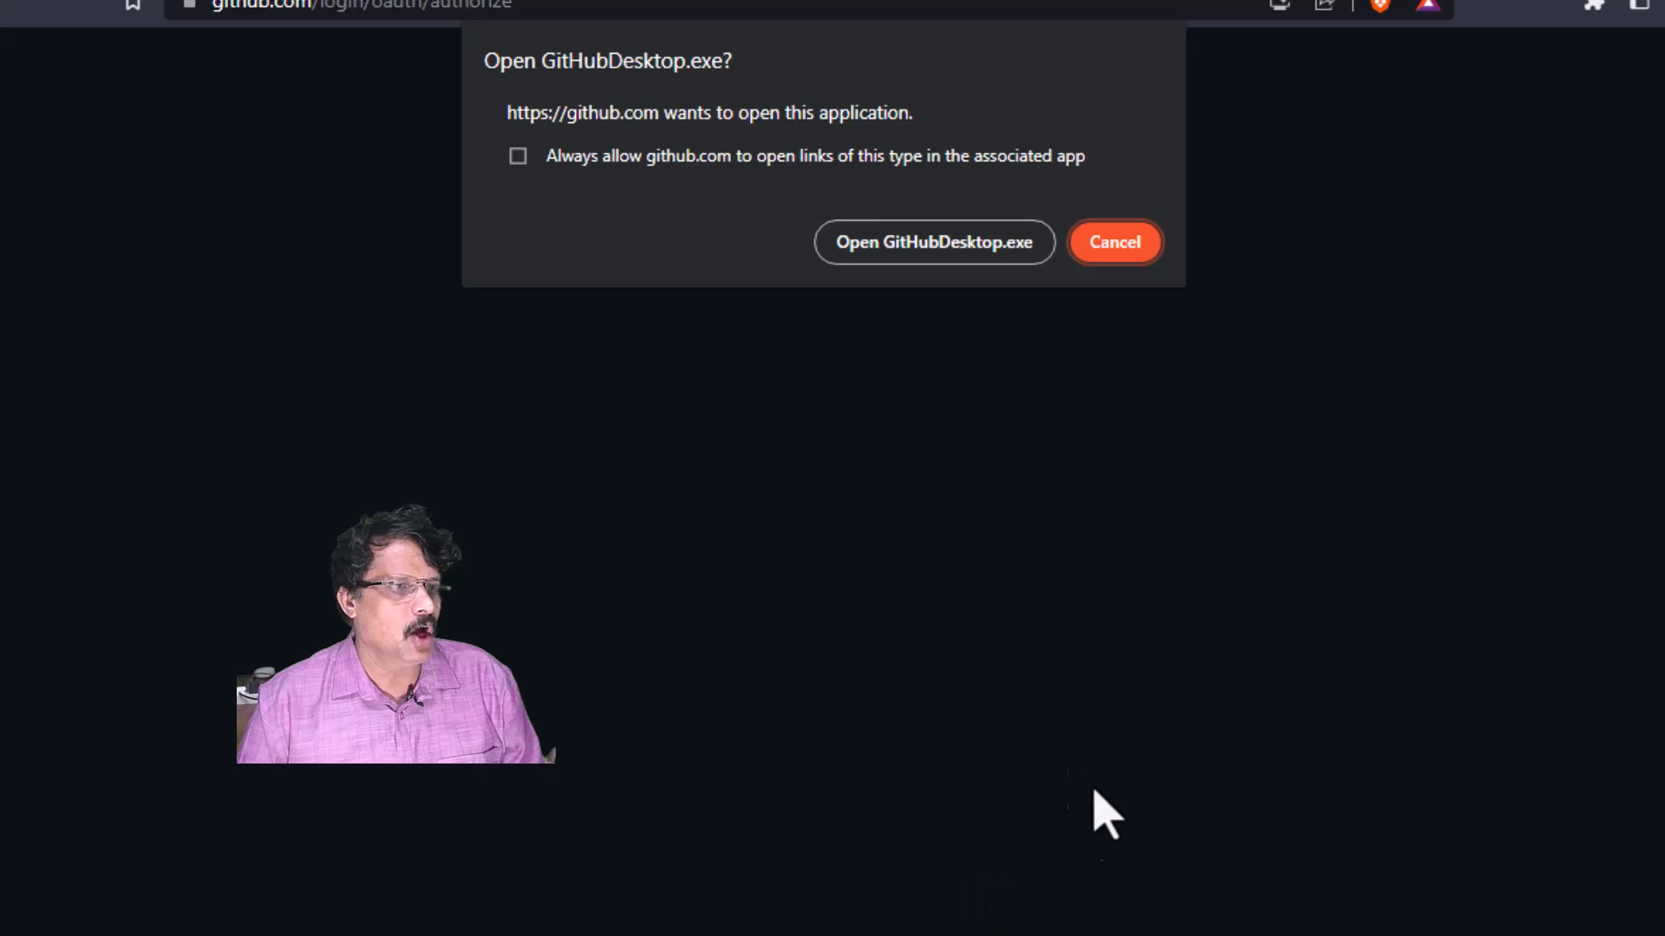
pyautogui.click(935, 243)
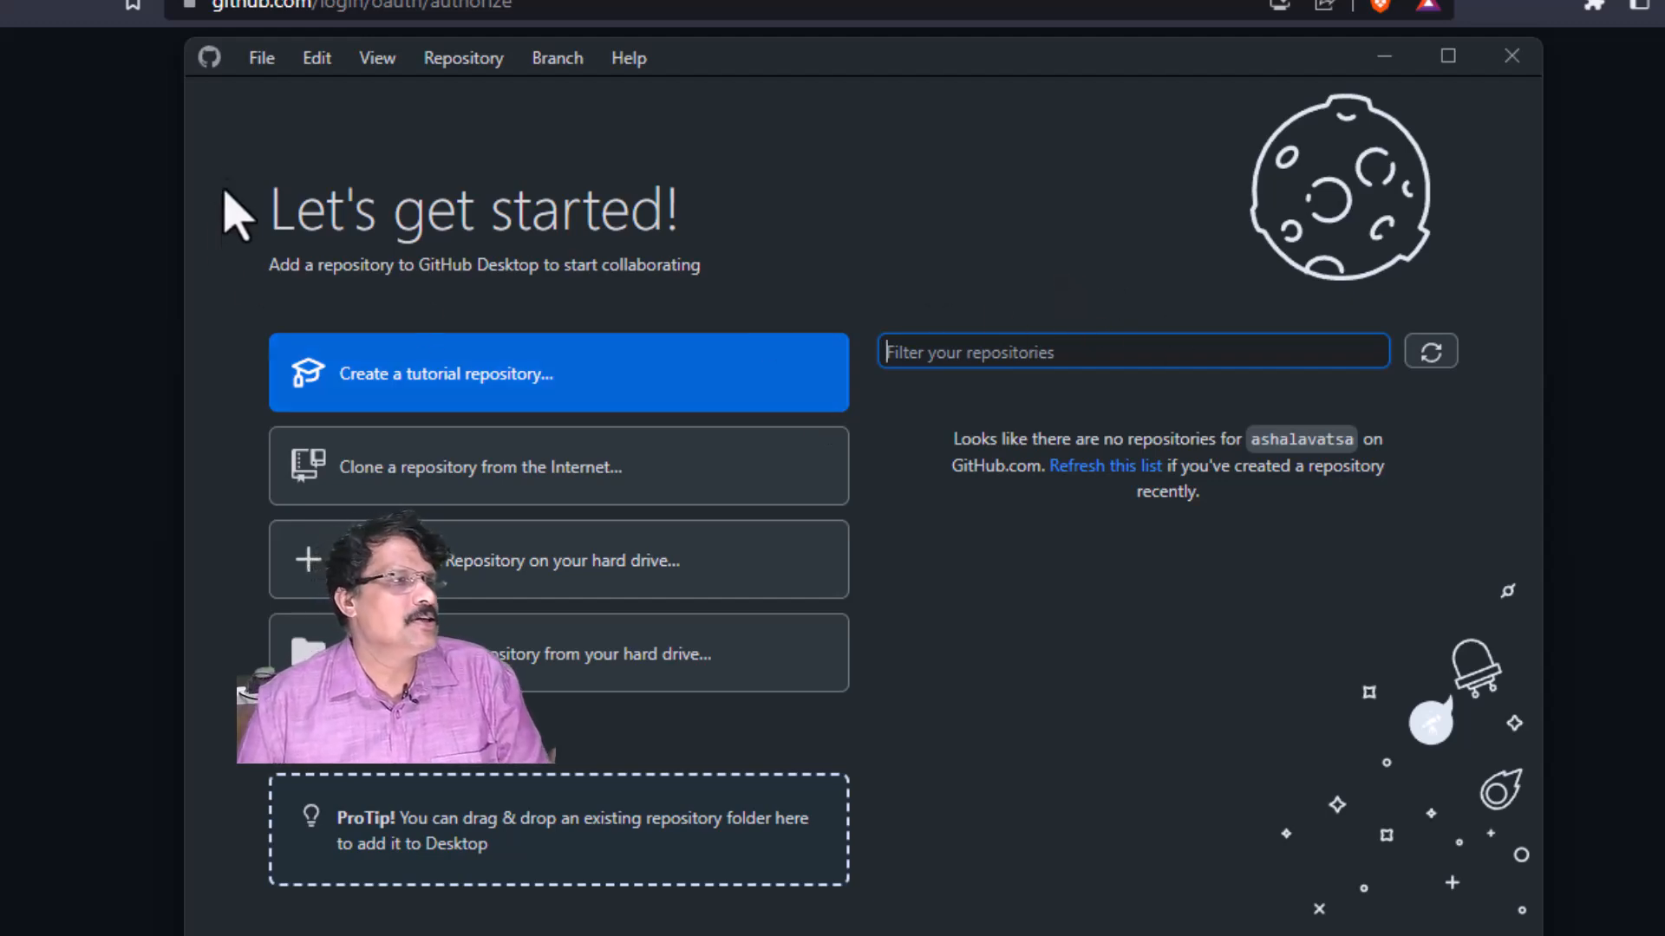
pyautogui.click(261, 58)
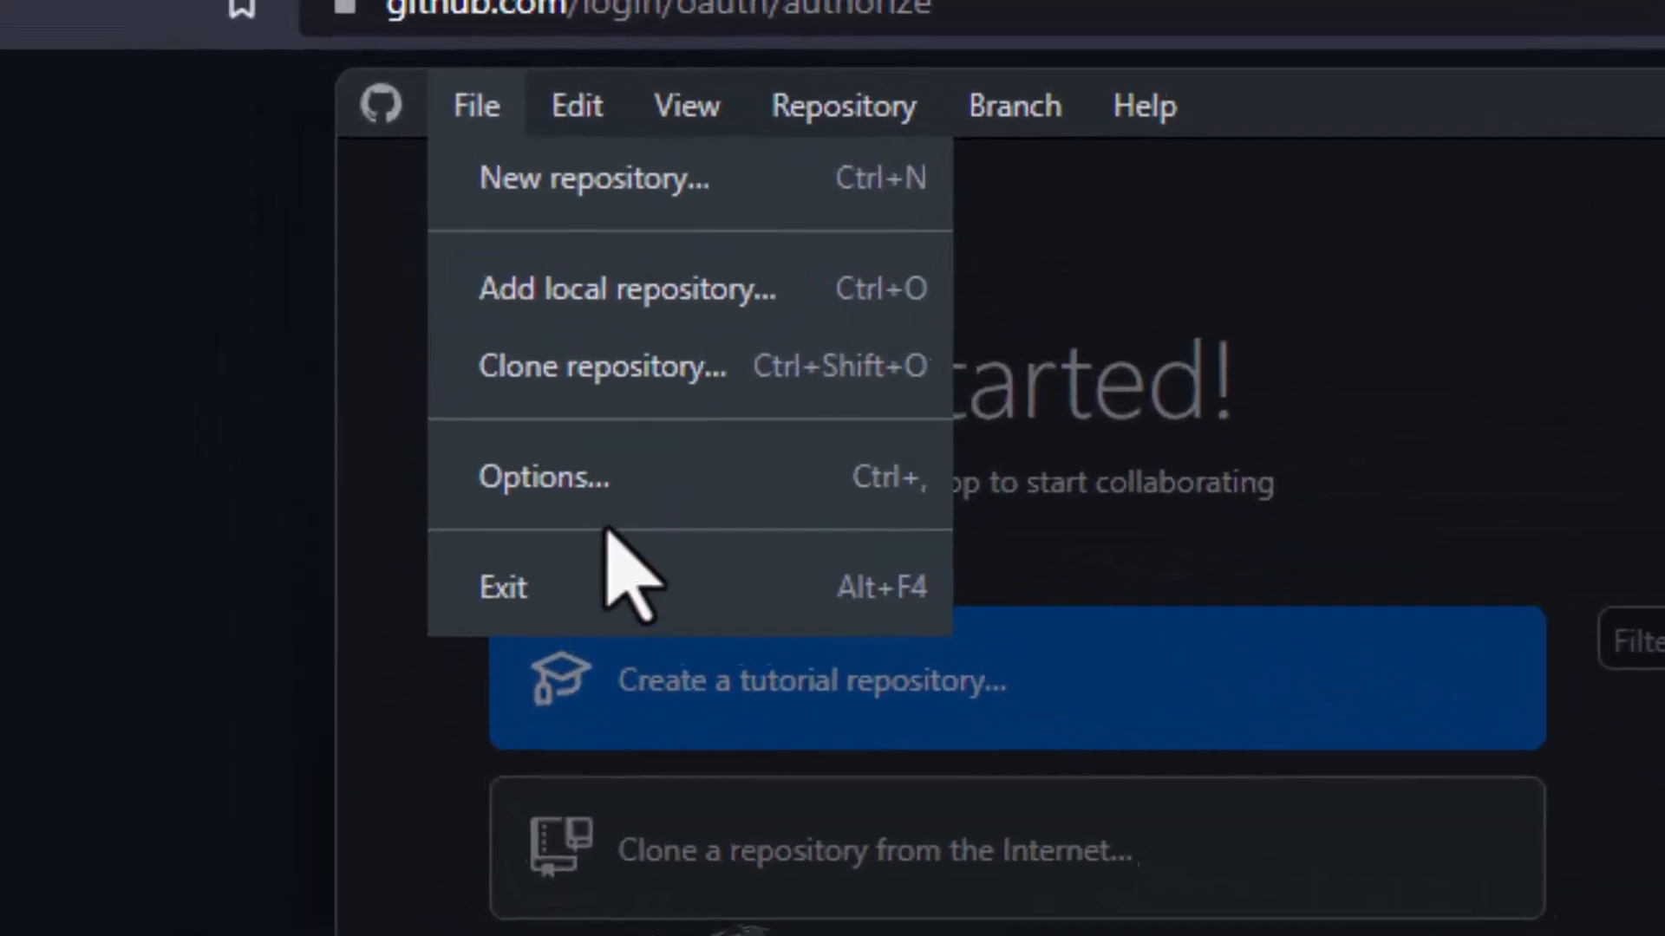
pyautogui.click(607, 515)
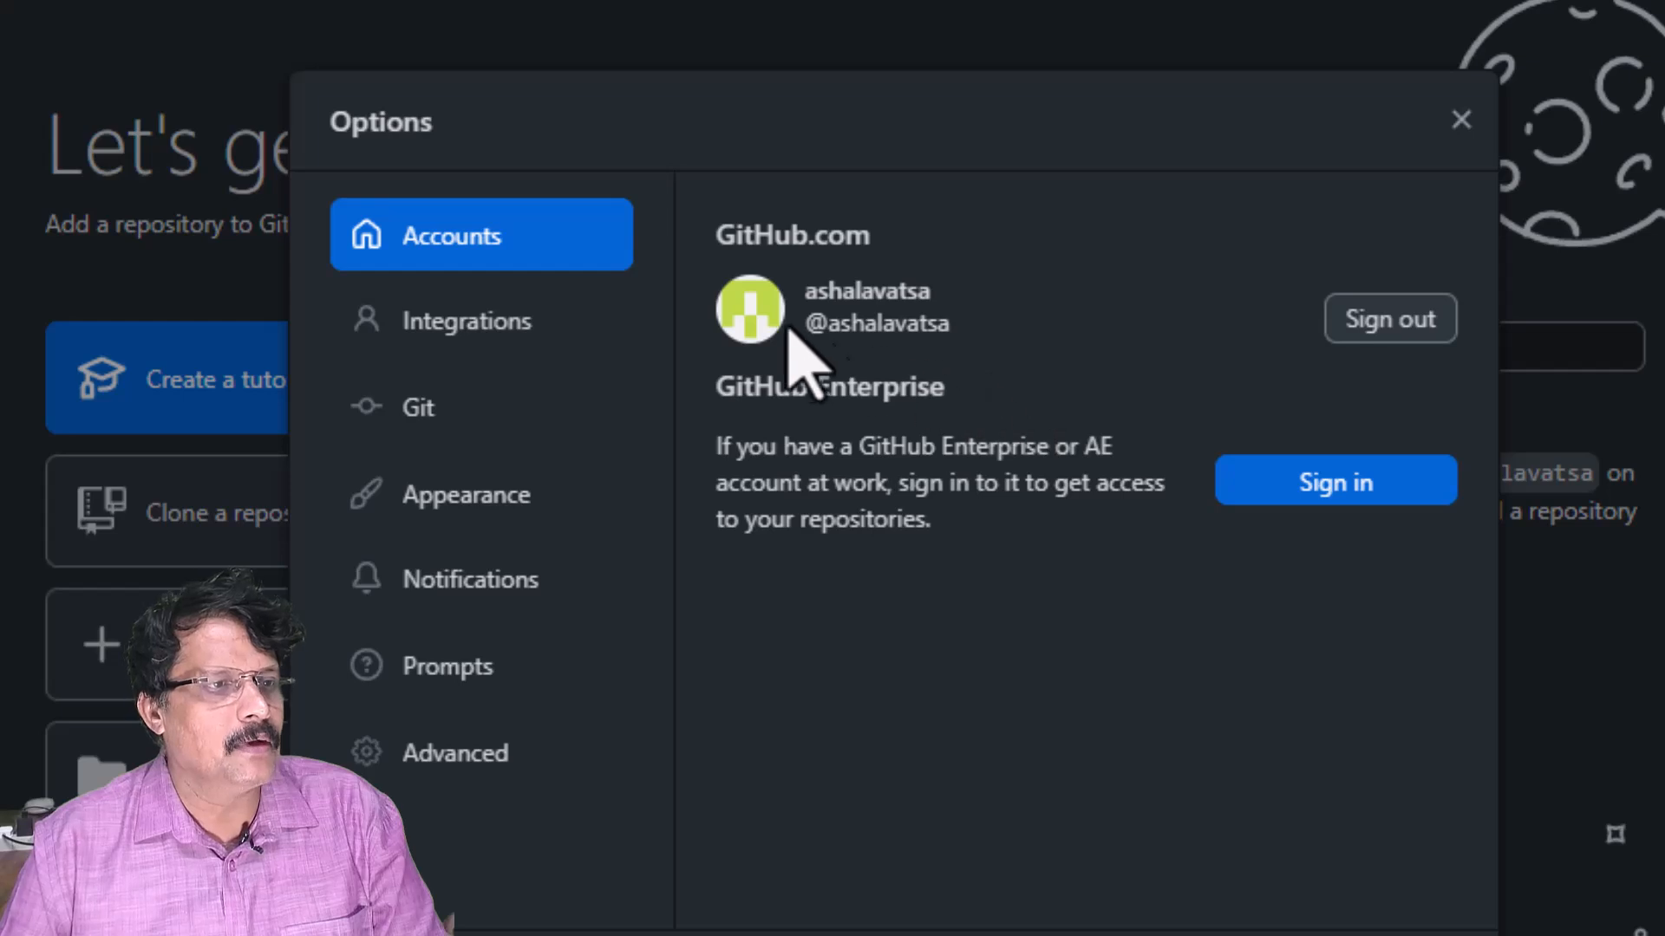
pyautogui.moveTo(770, 317)
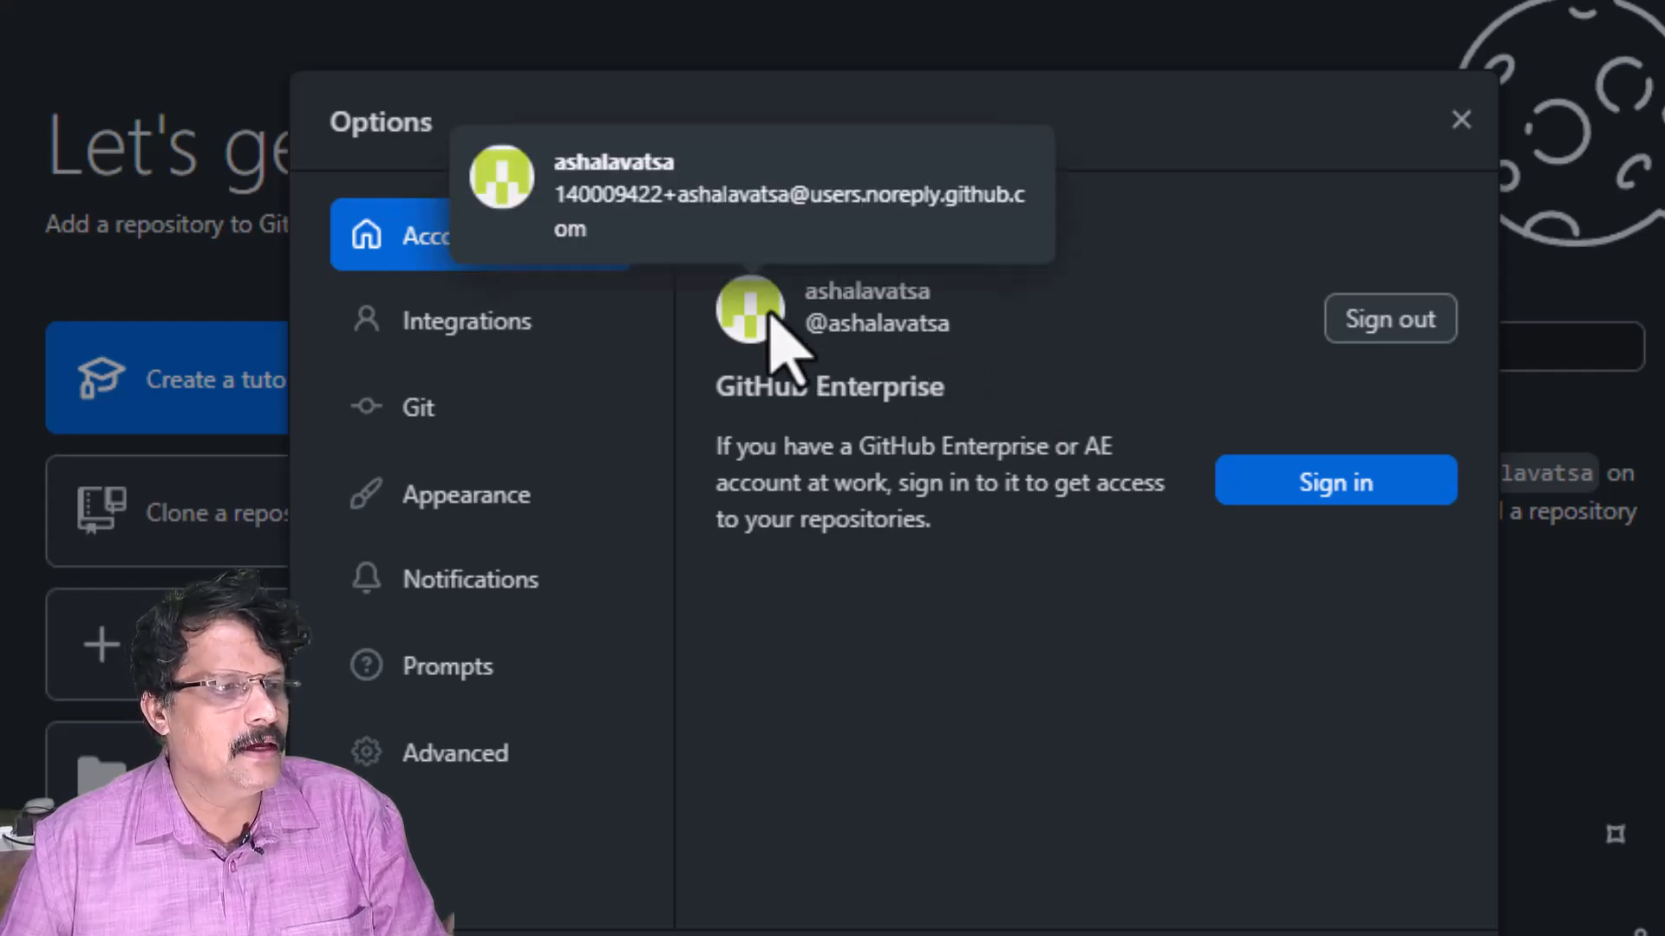
pyautogui.click(491, 418)
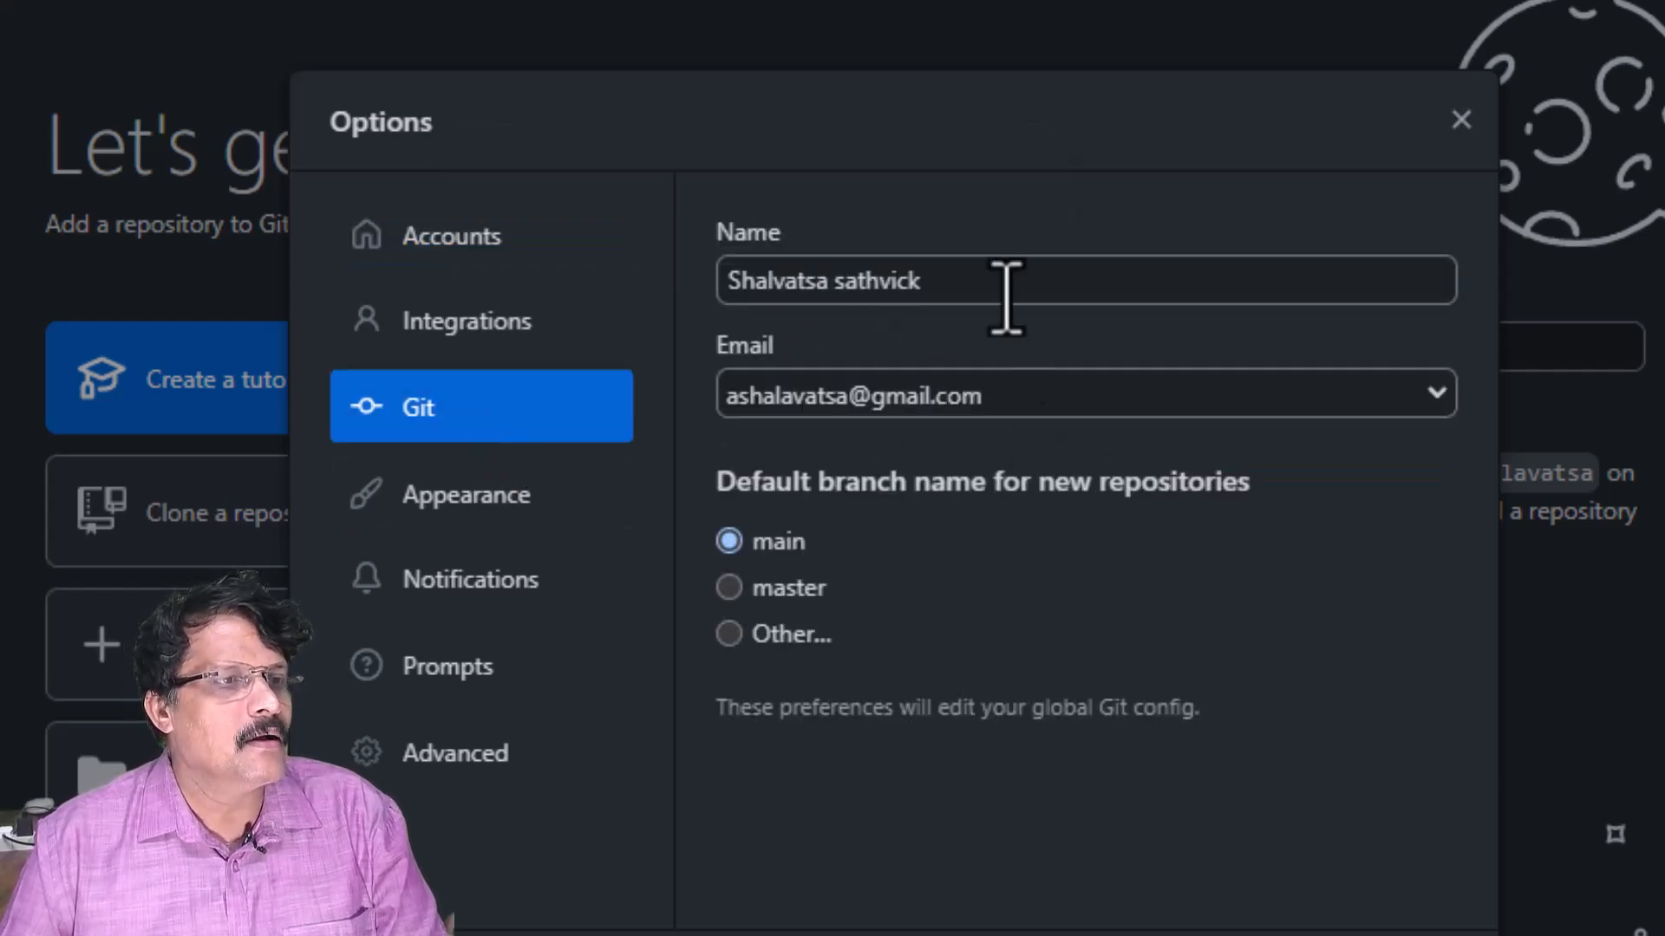
pyautogui.moveTo(960, 275); pyautogui.dragTo(680, 294)
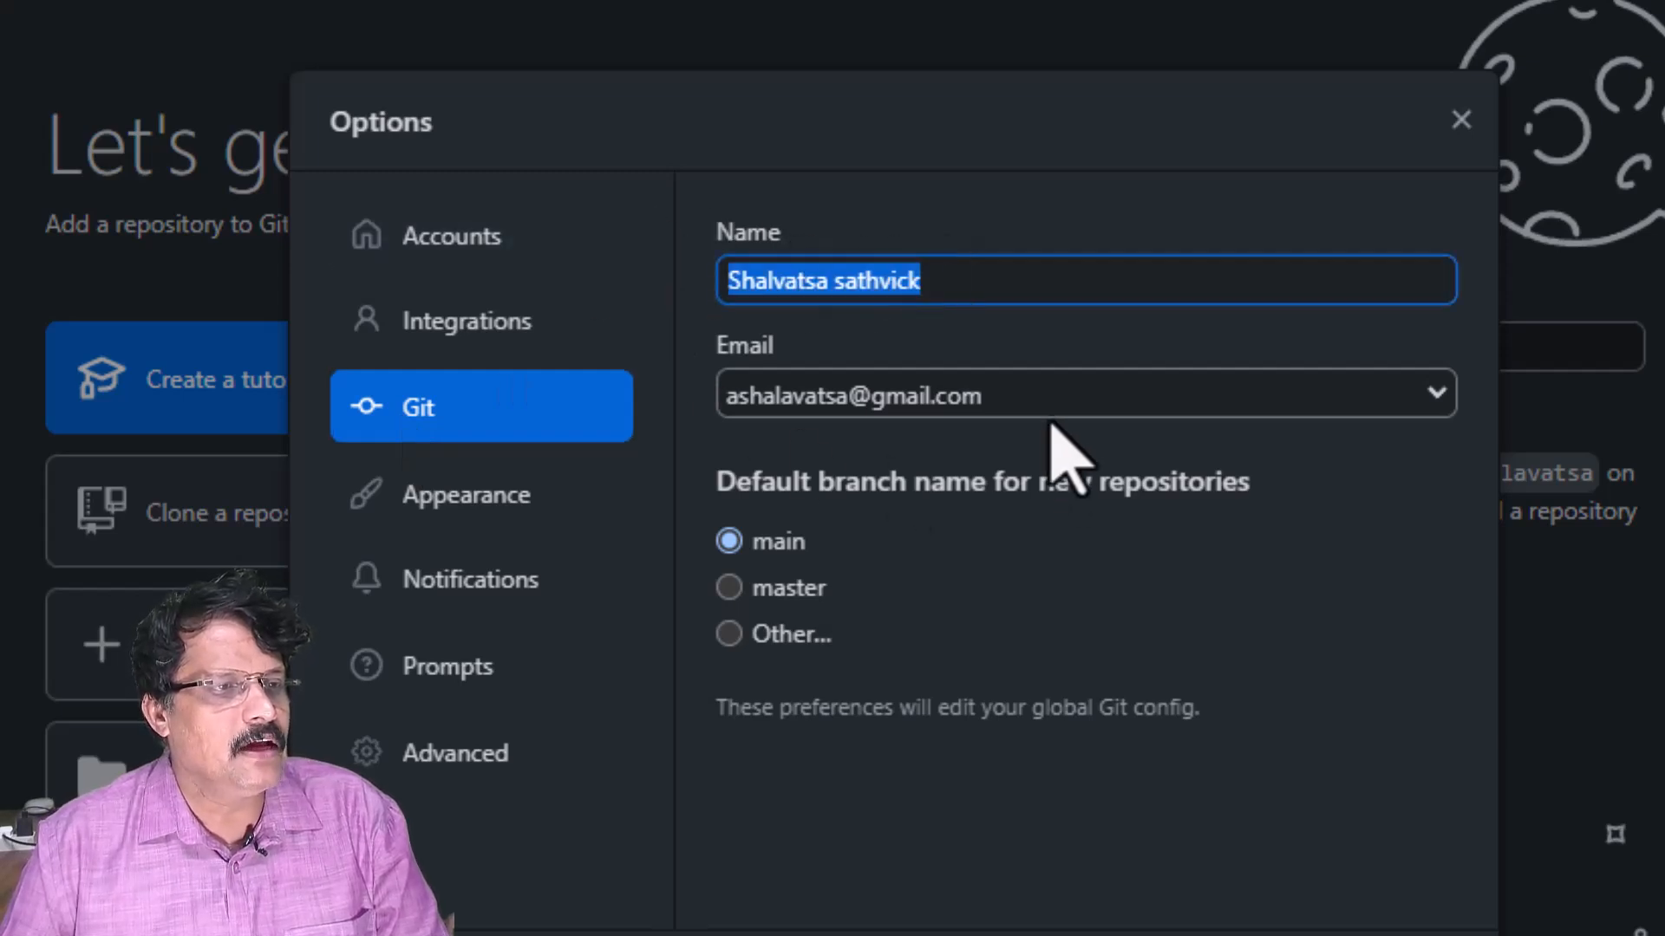
pyautogui.click(1040, 397)
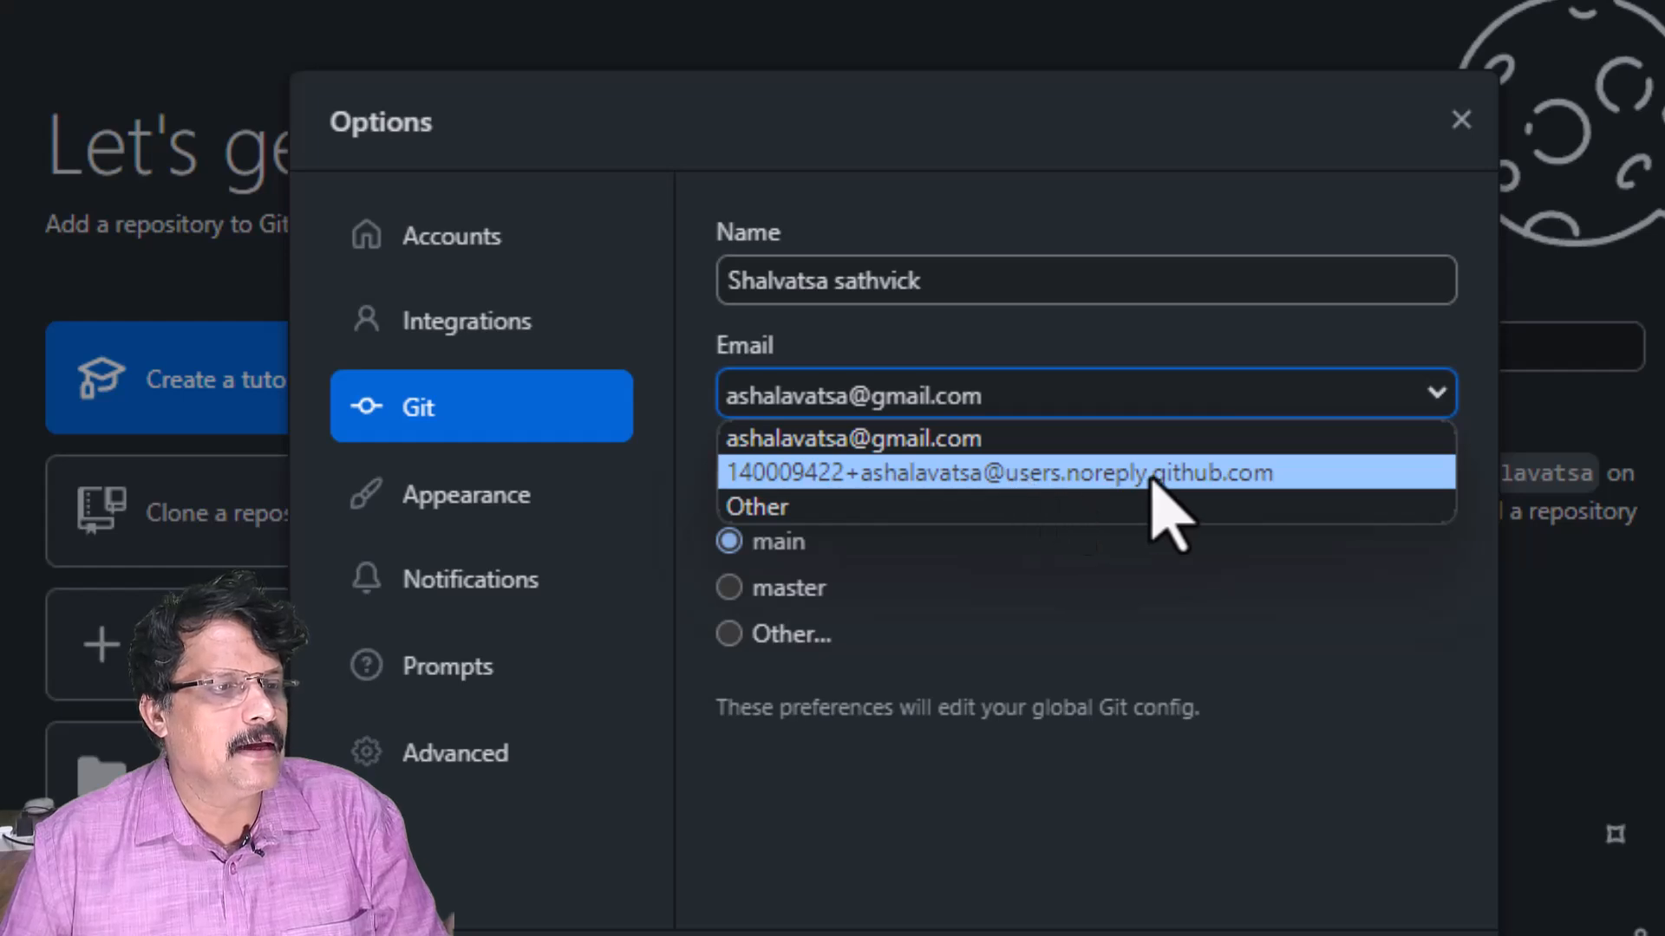
pyautogui.click(1049, 392)
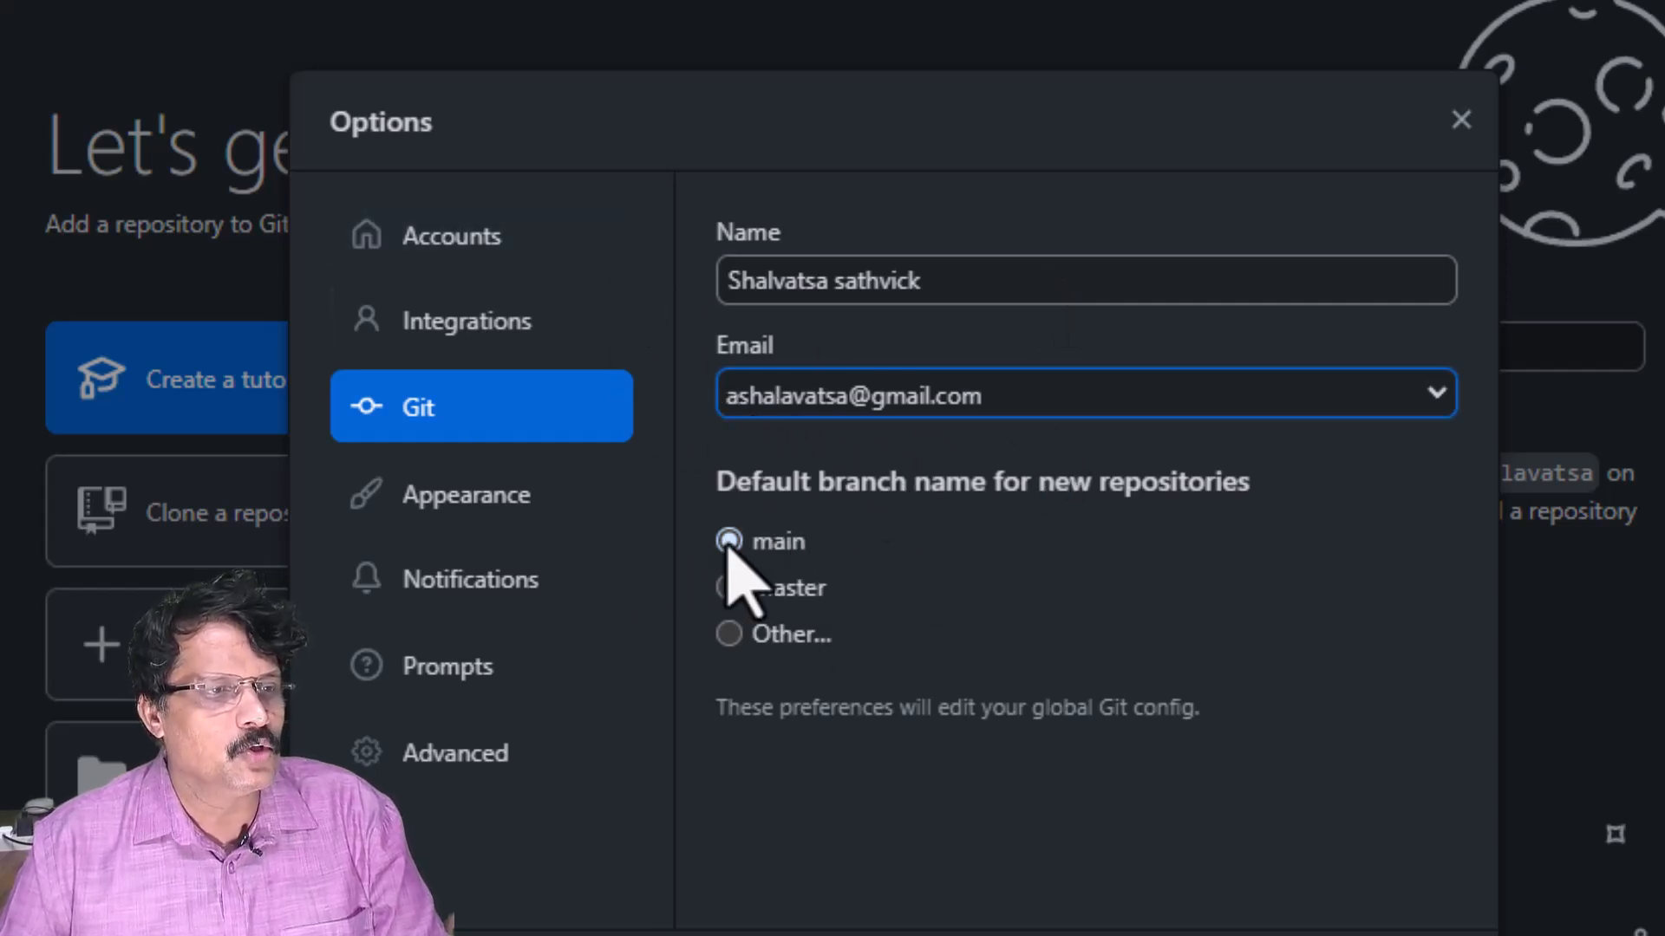
pyautogui.click(902, 845)
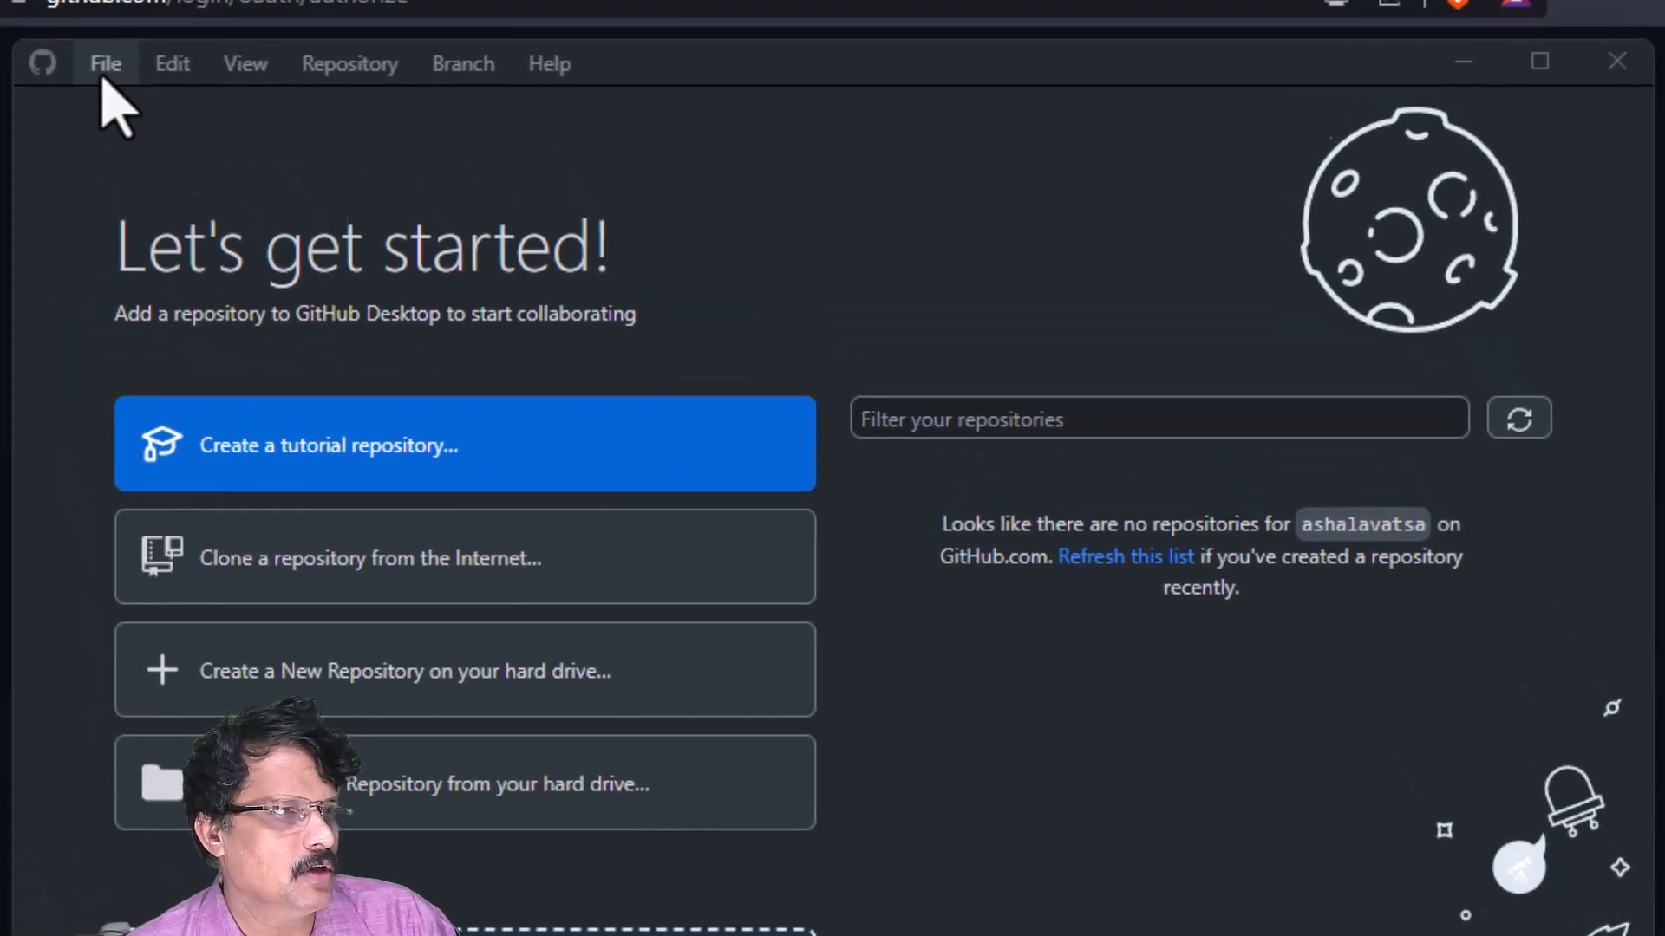
# Step: Start a new repository named filmquiz and give it a description
pyautogui.click(135, 108)
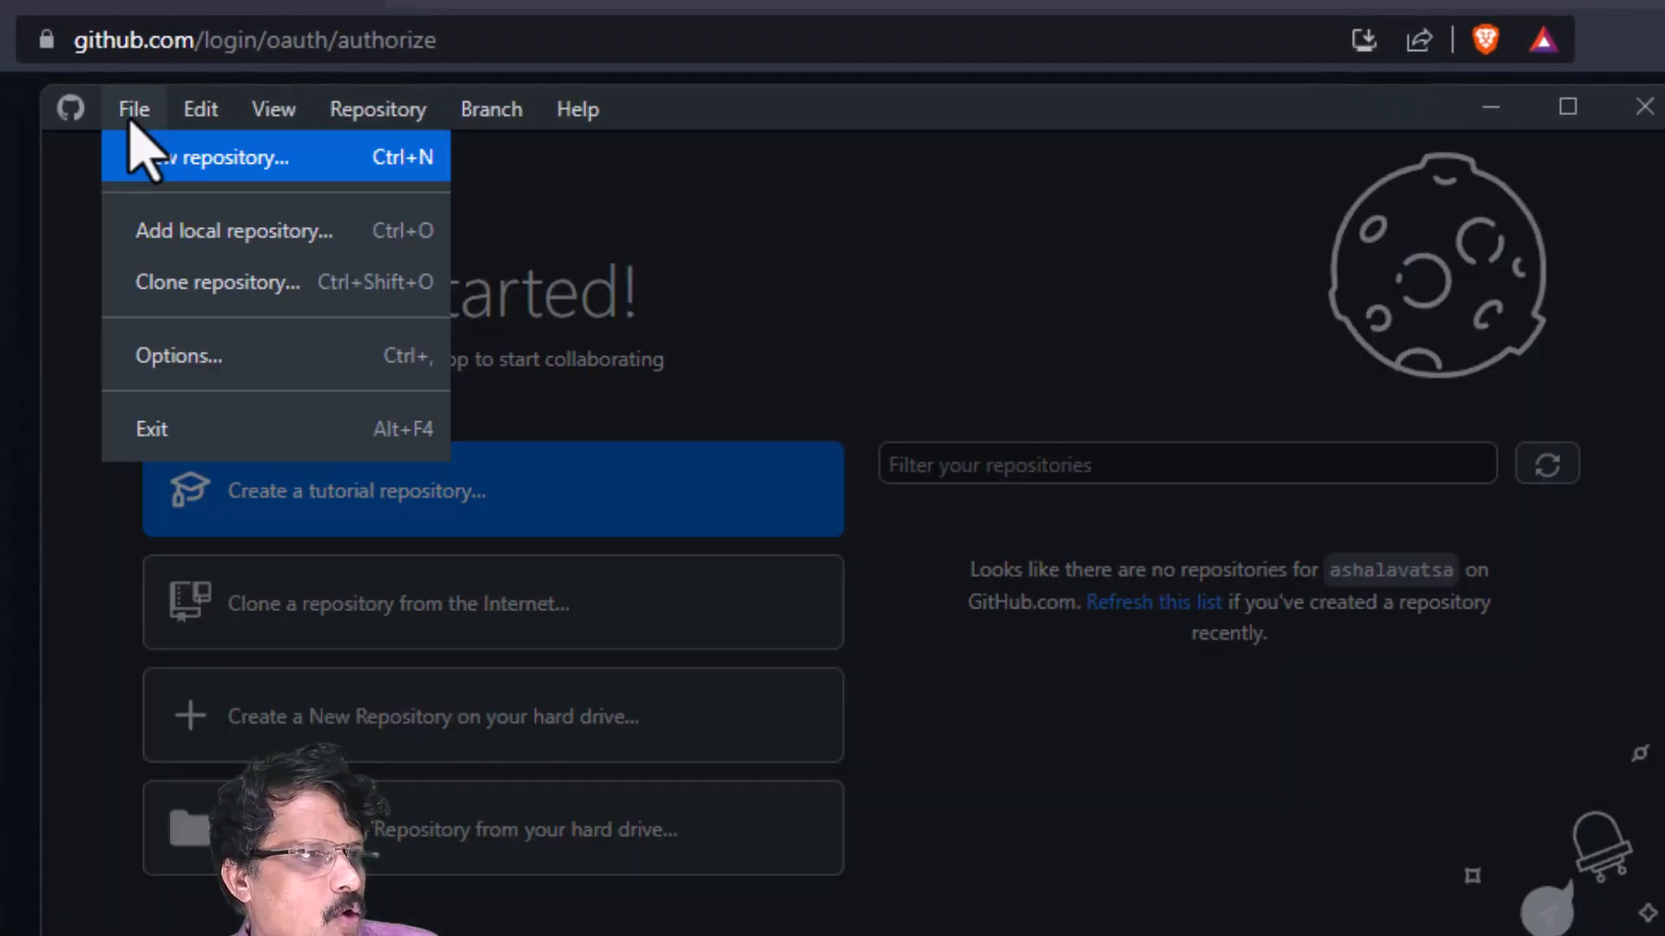
pyautogui.click(141, 159)
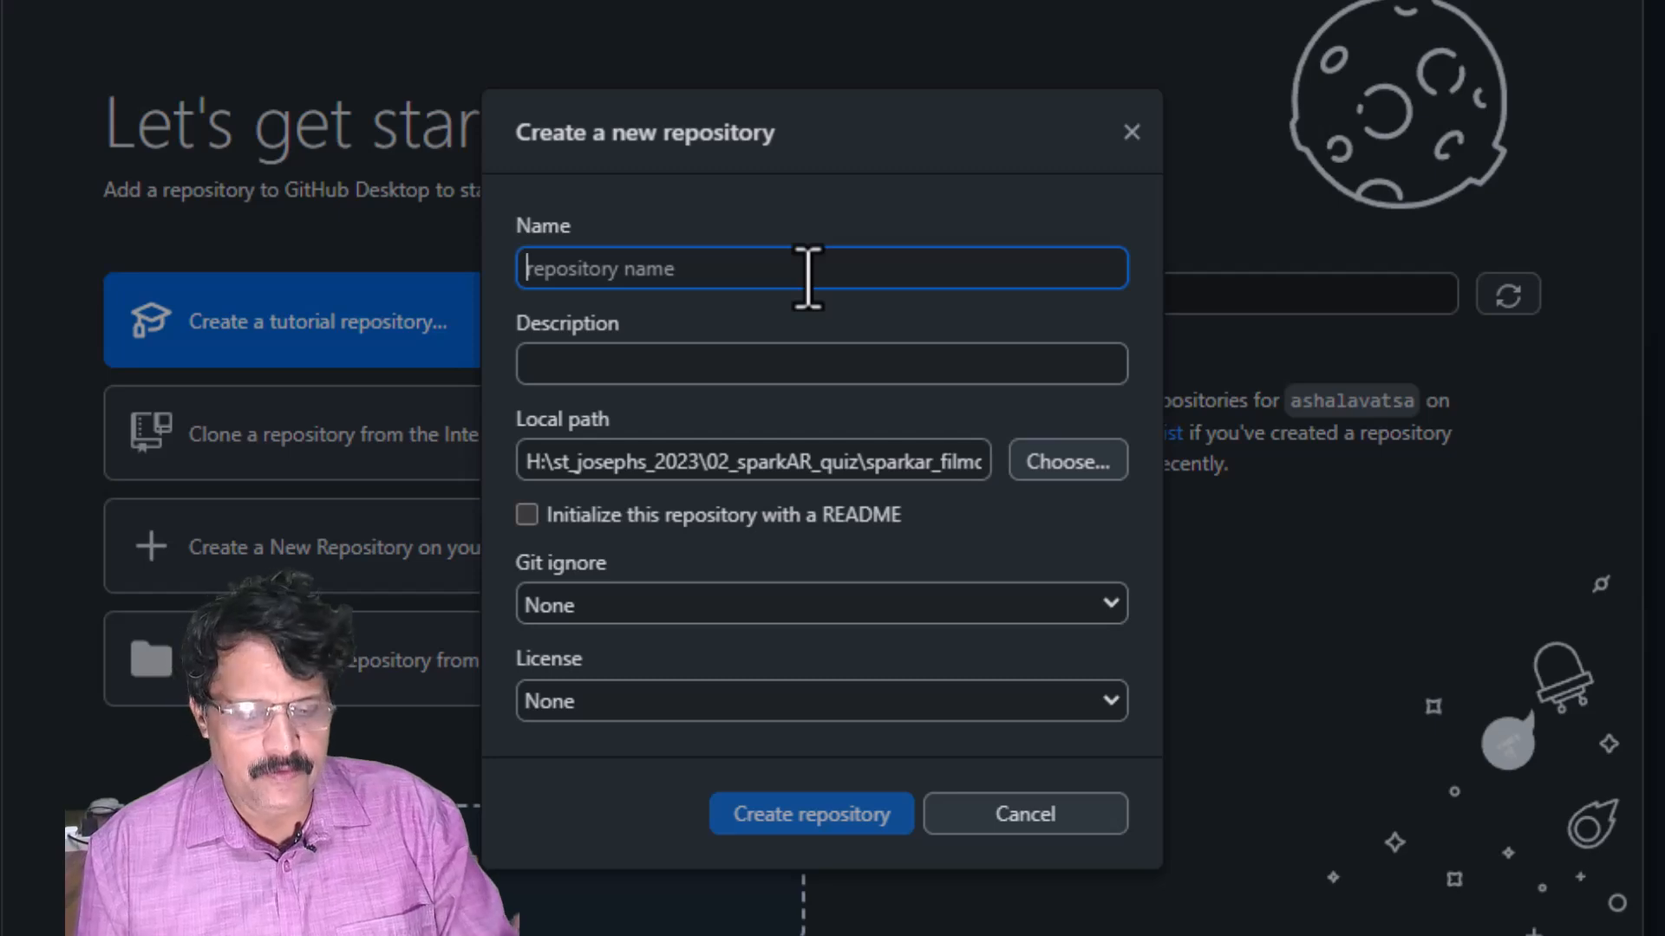
pyautogui.write('filmquiz')
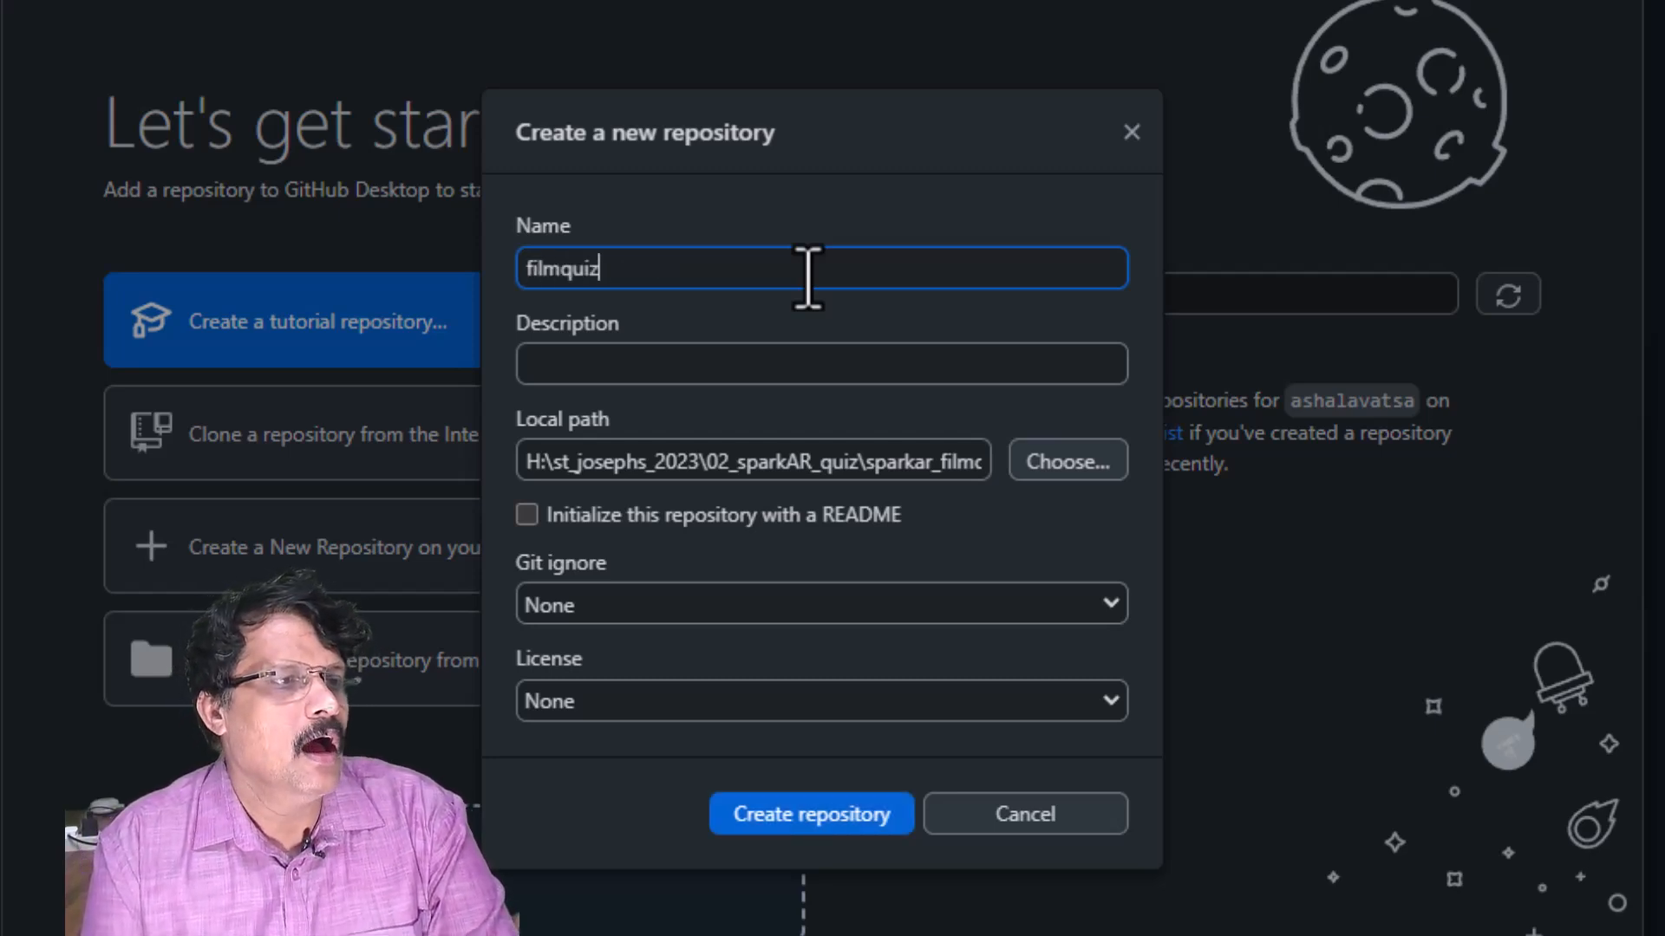
pyautogui.click(779, 365)
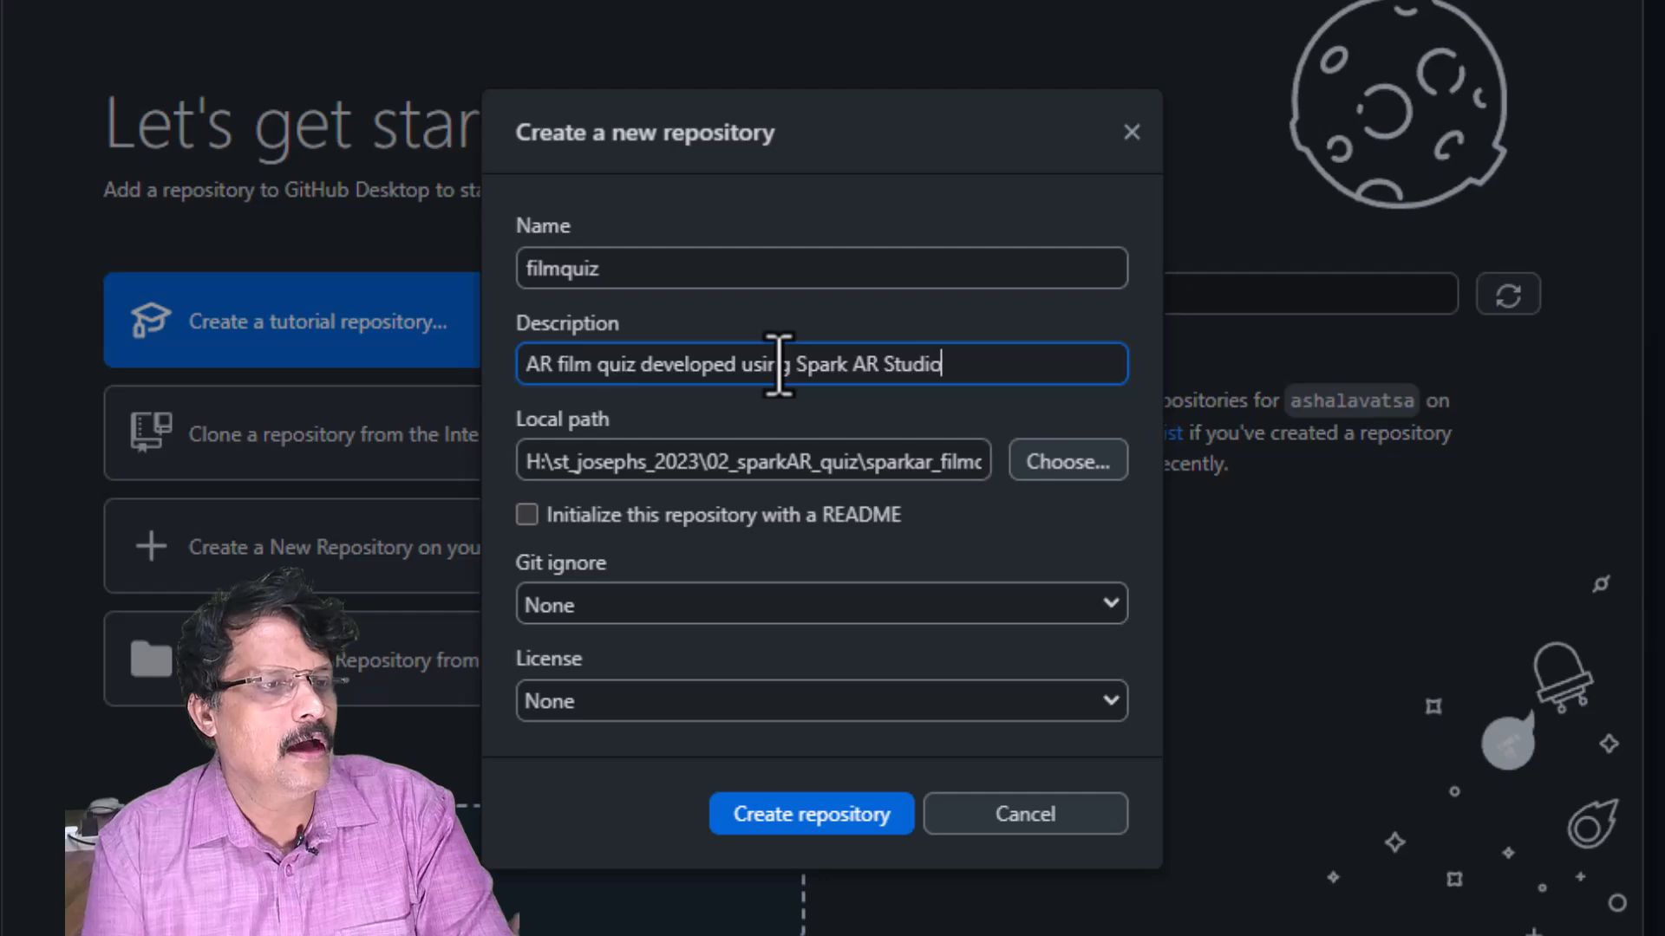
# Step: Set the local path to sparkar_filmquiz_ver03, include a README, and create the repository
pyautogui.click(1062, 464)
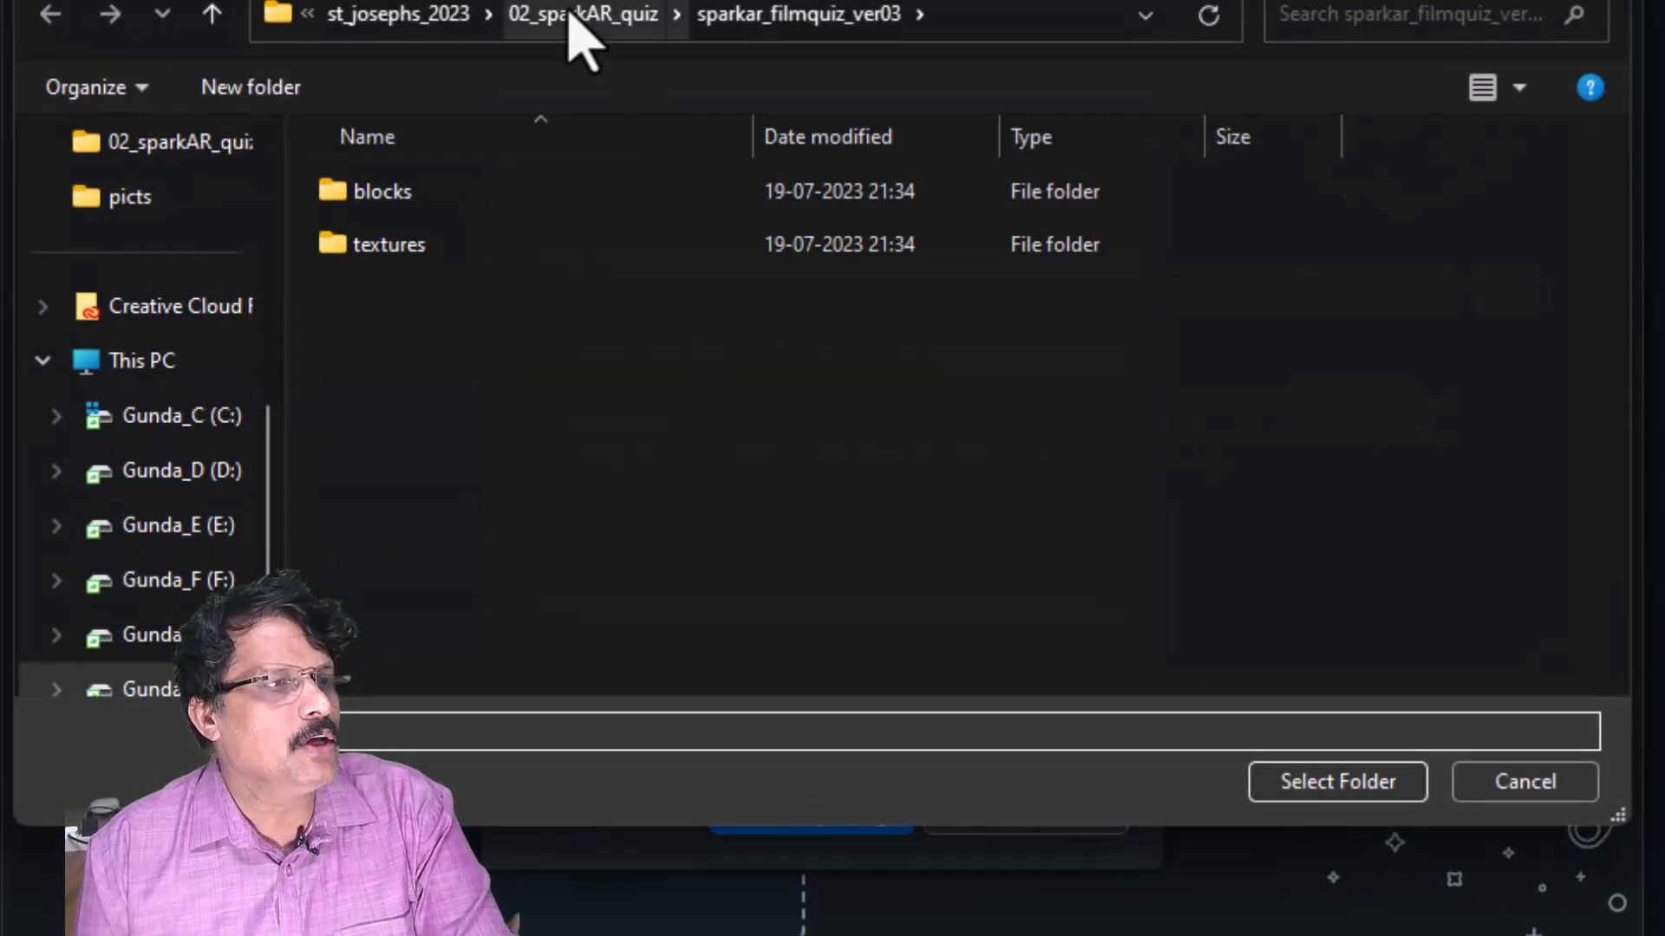
pyautogui.click(569, 14)
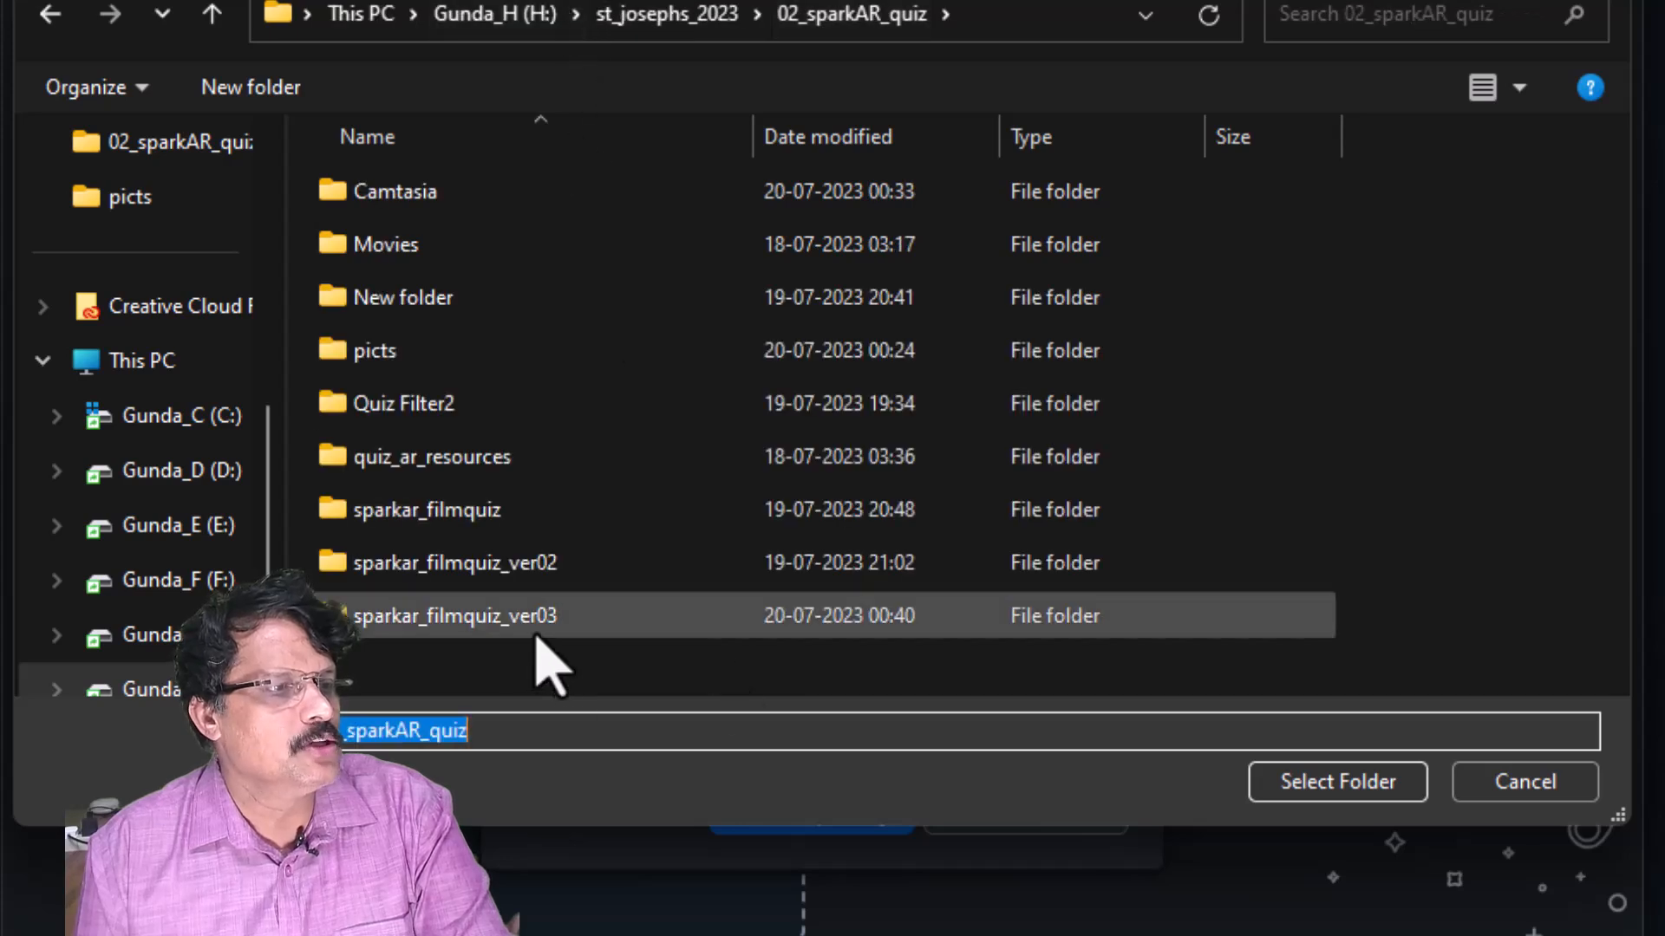
pyautogui.doubleClick(446, 620)
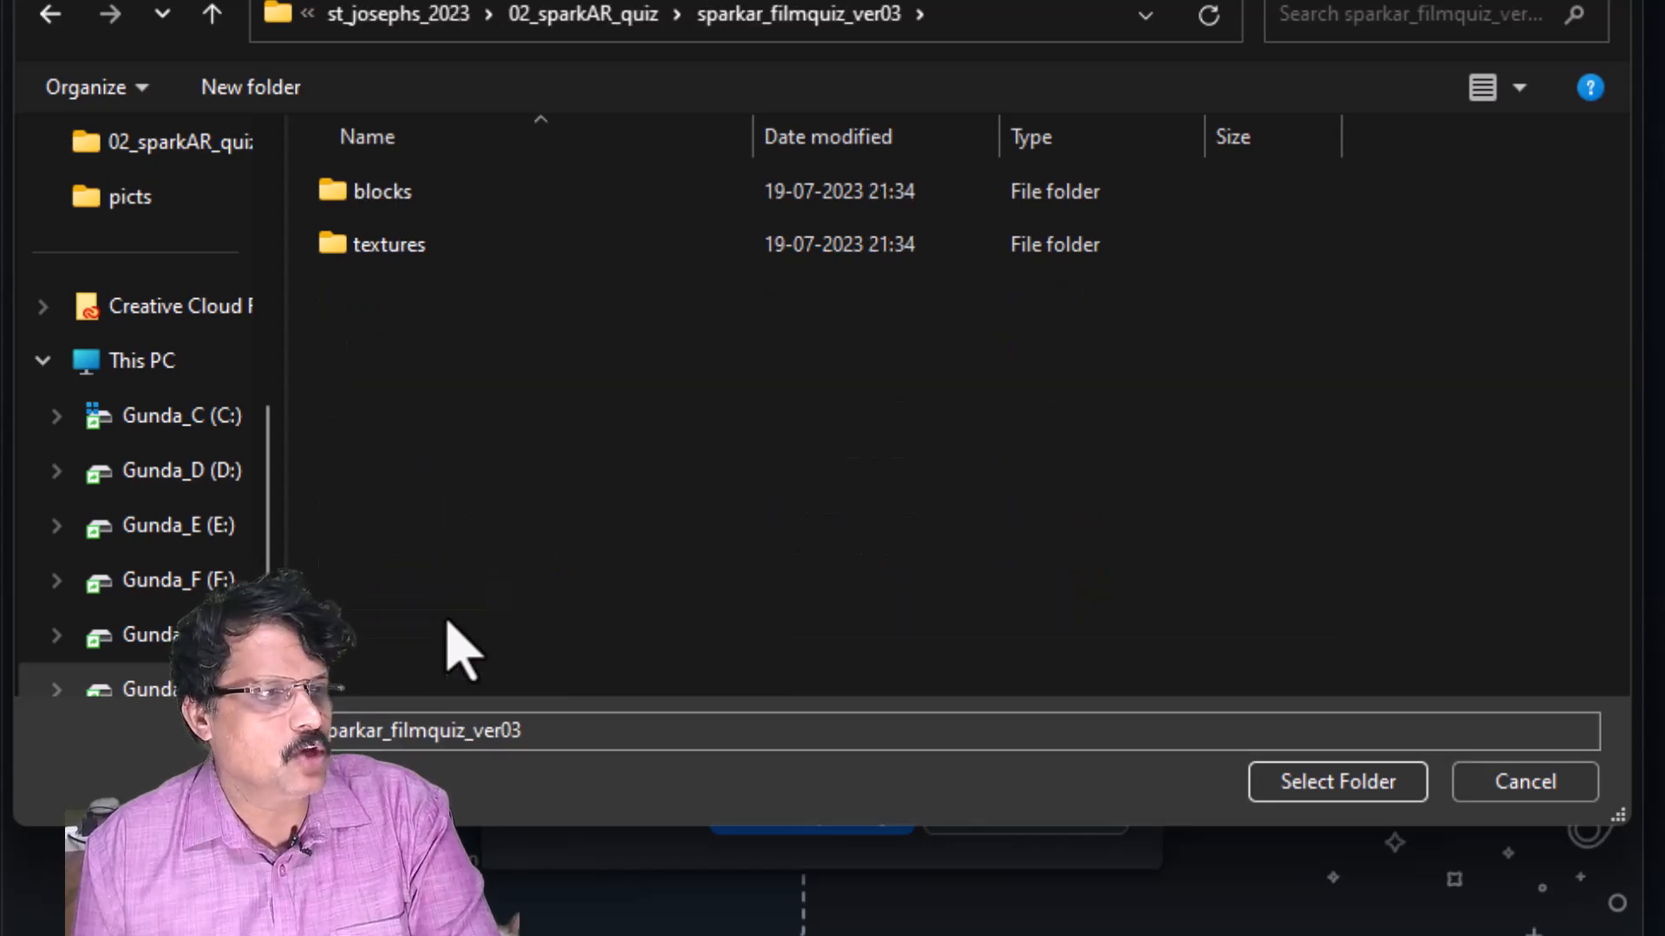
pyautogui.click(1300, 781)
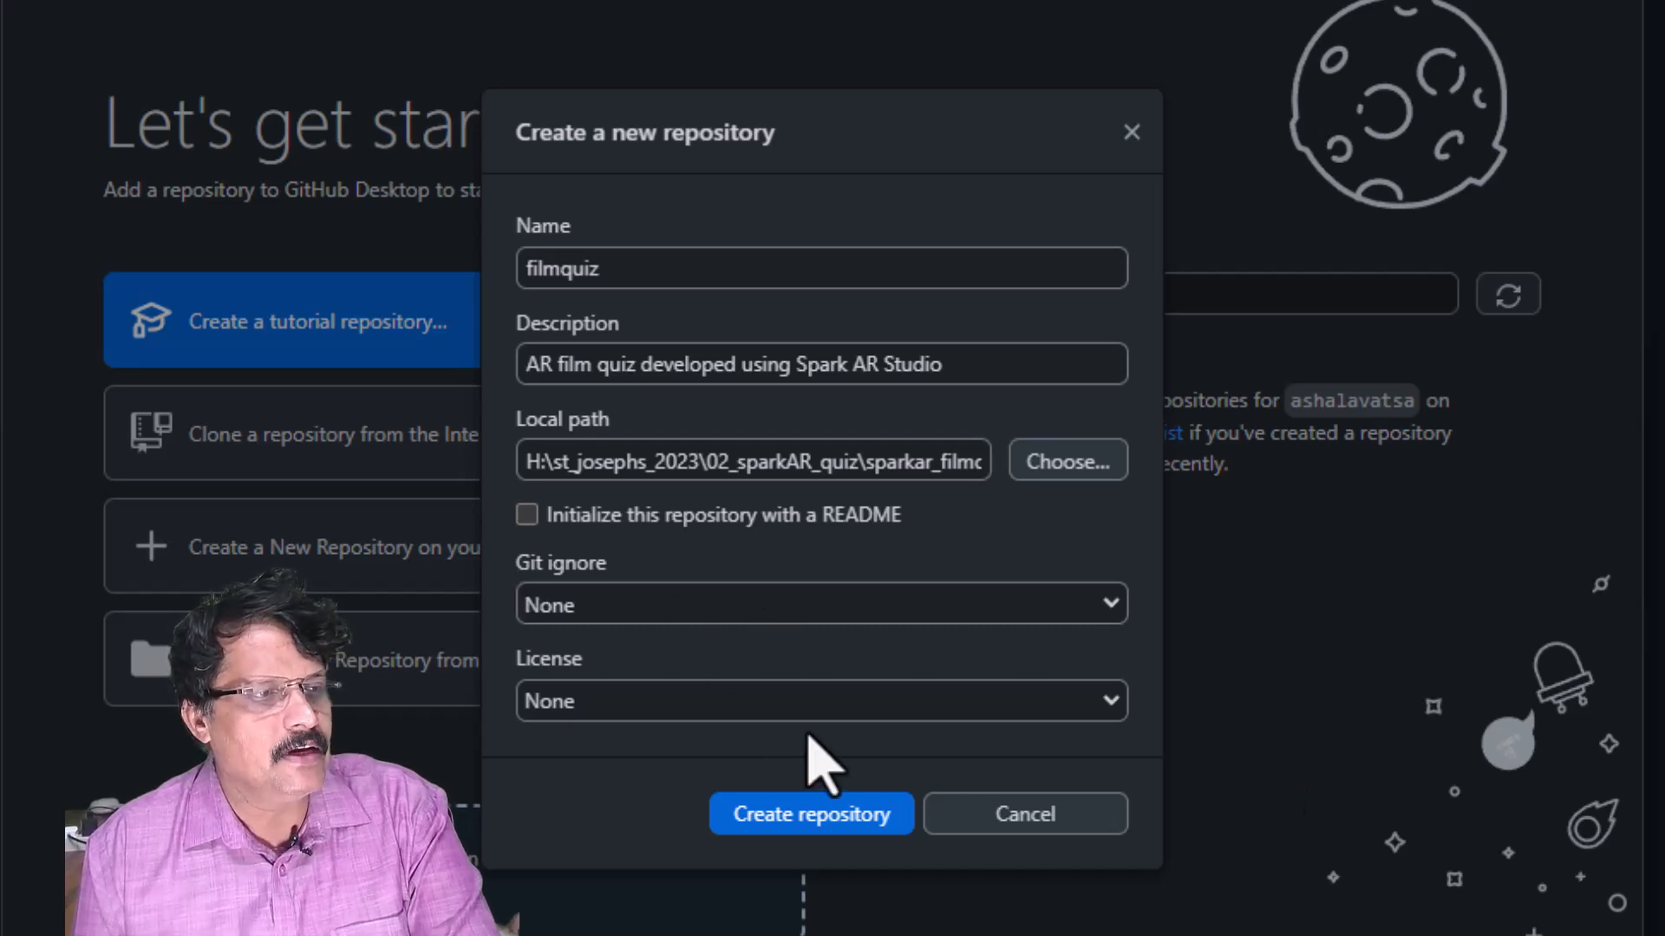
pyautogui.click(526, 515)
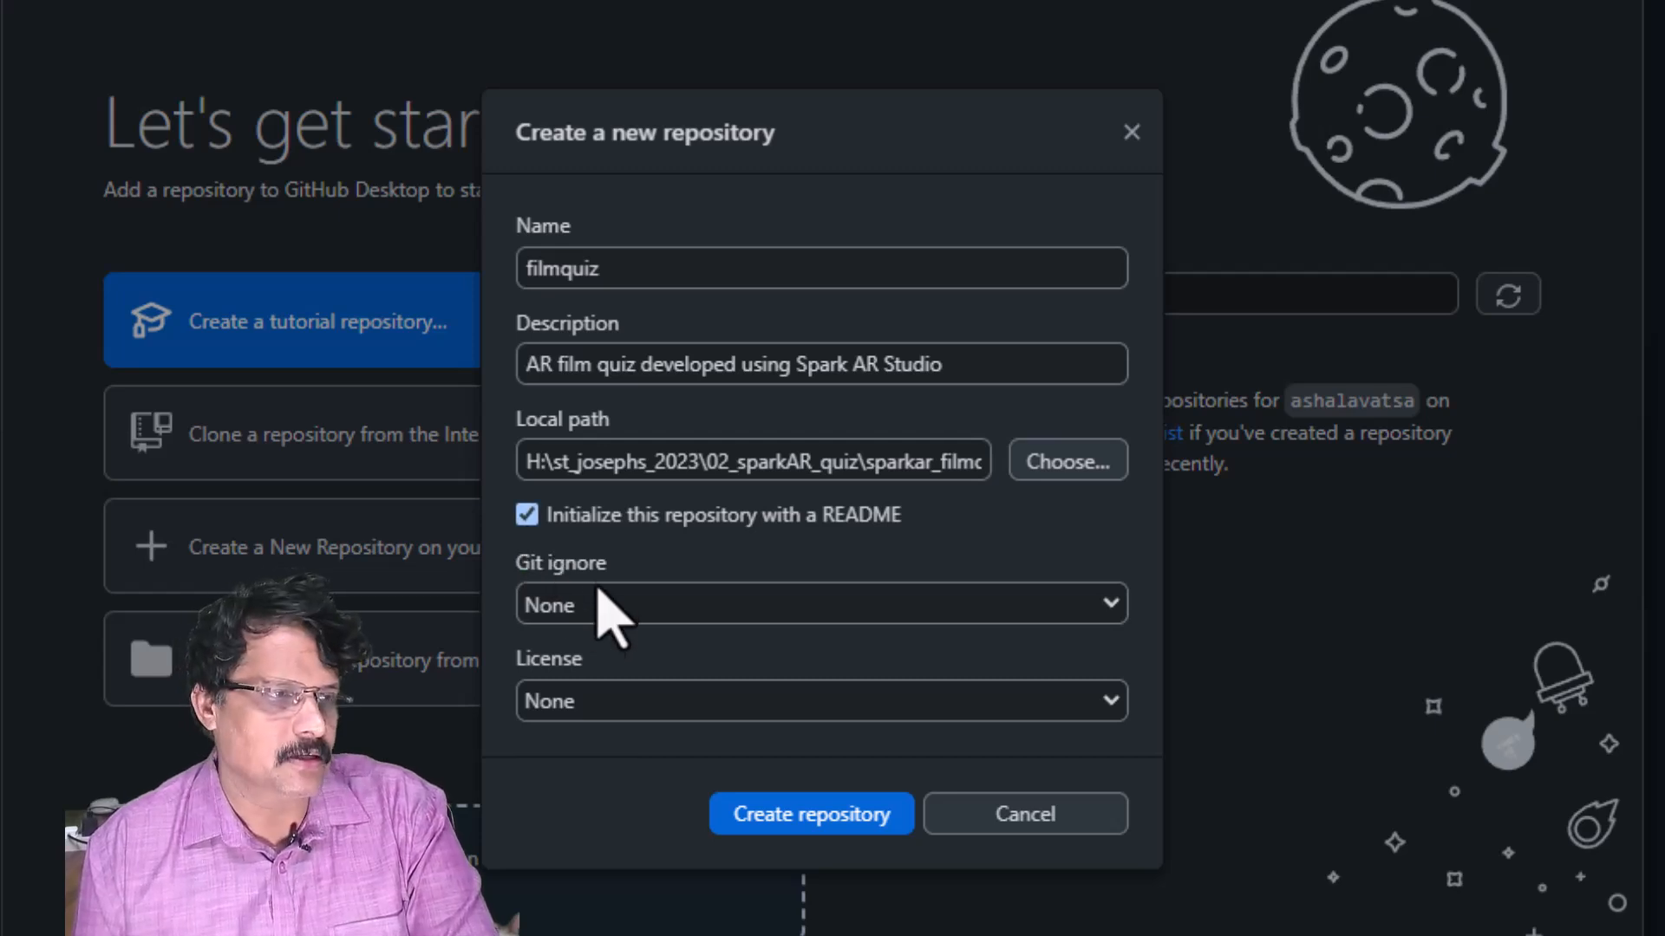
pyautogui.click(815, 819)
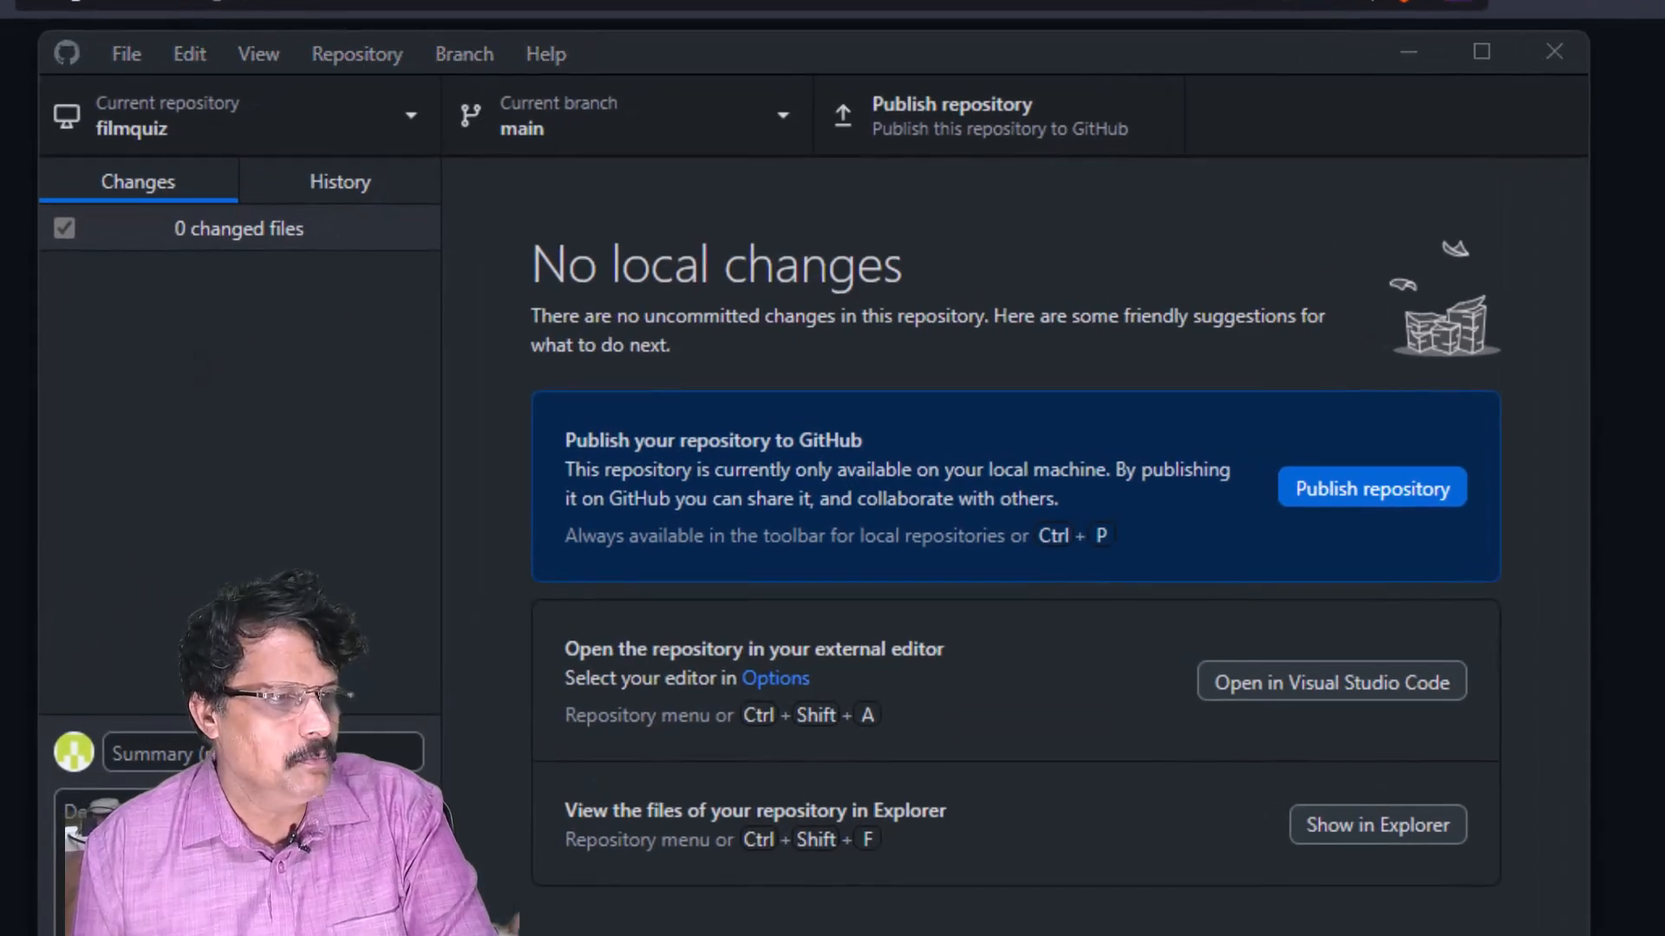
# Step: Move the blocks and textures folders and sparkar_filmquiz_ver03.arproj into the filmquiz folder
pyautogui.click(902, 933)
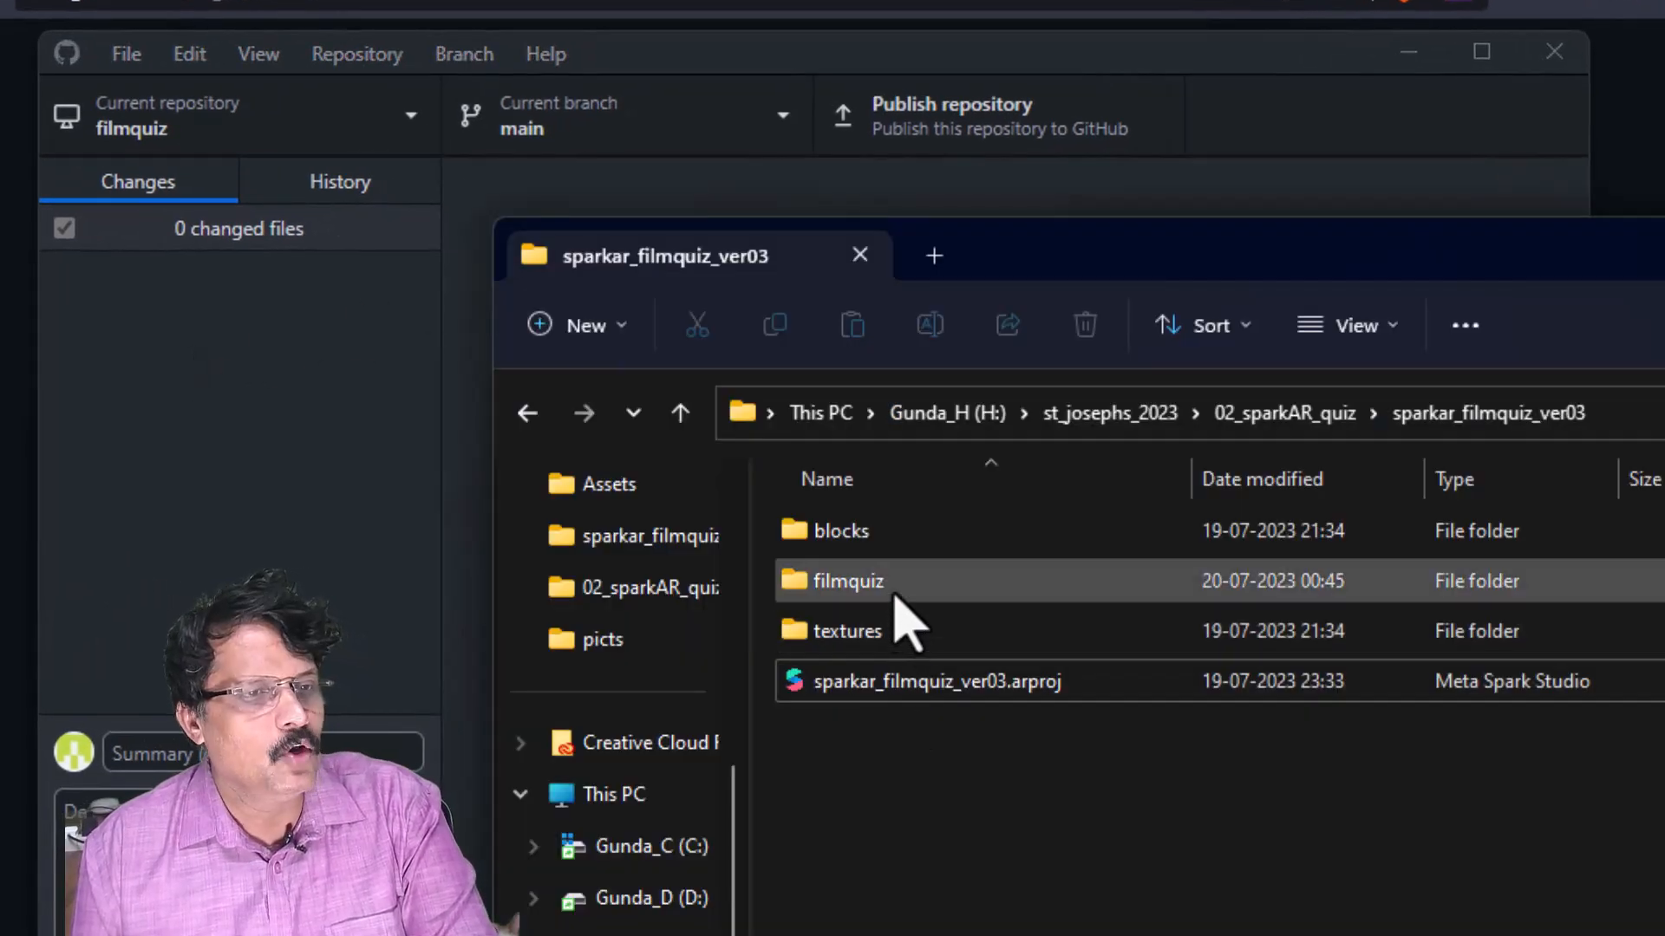
pyautogui.moveTo(1379, 243); pyautogui.dragTo(1184, 173)
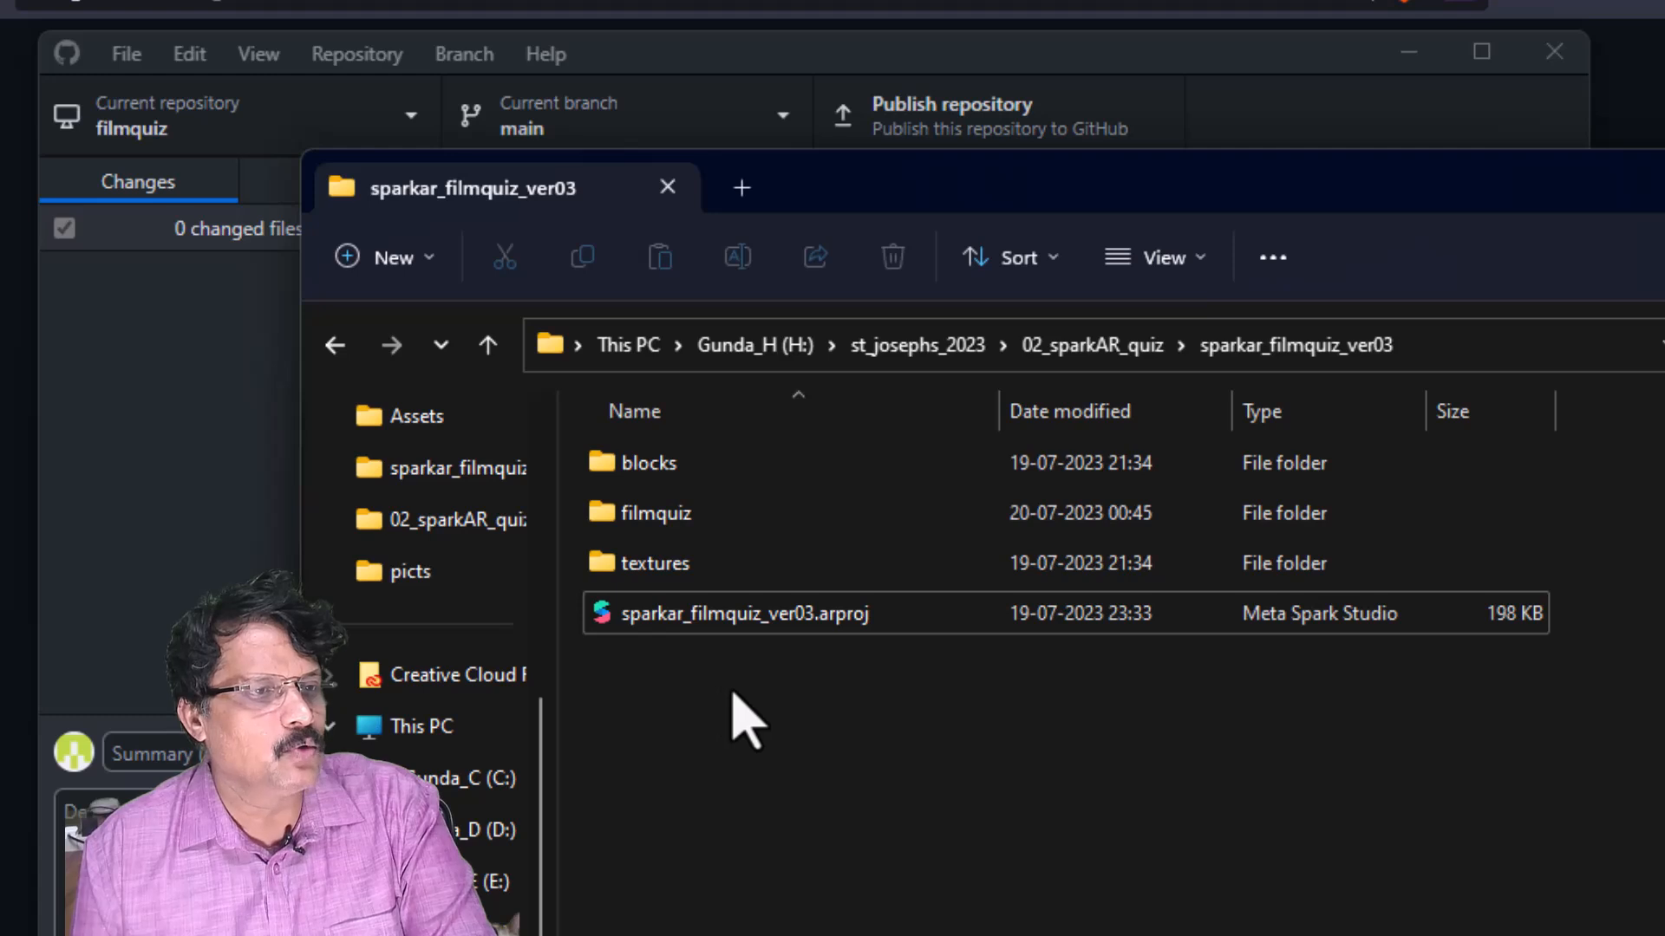
pyautogui.click(646, 465)
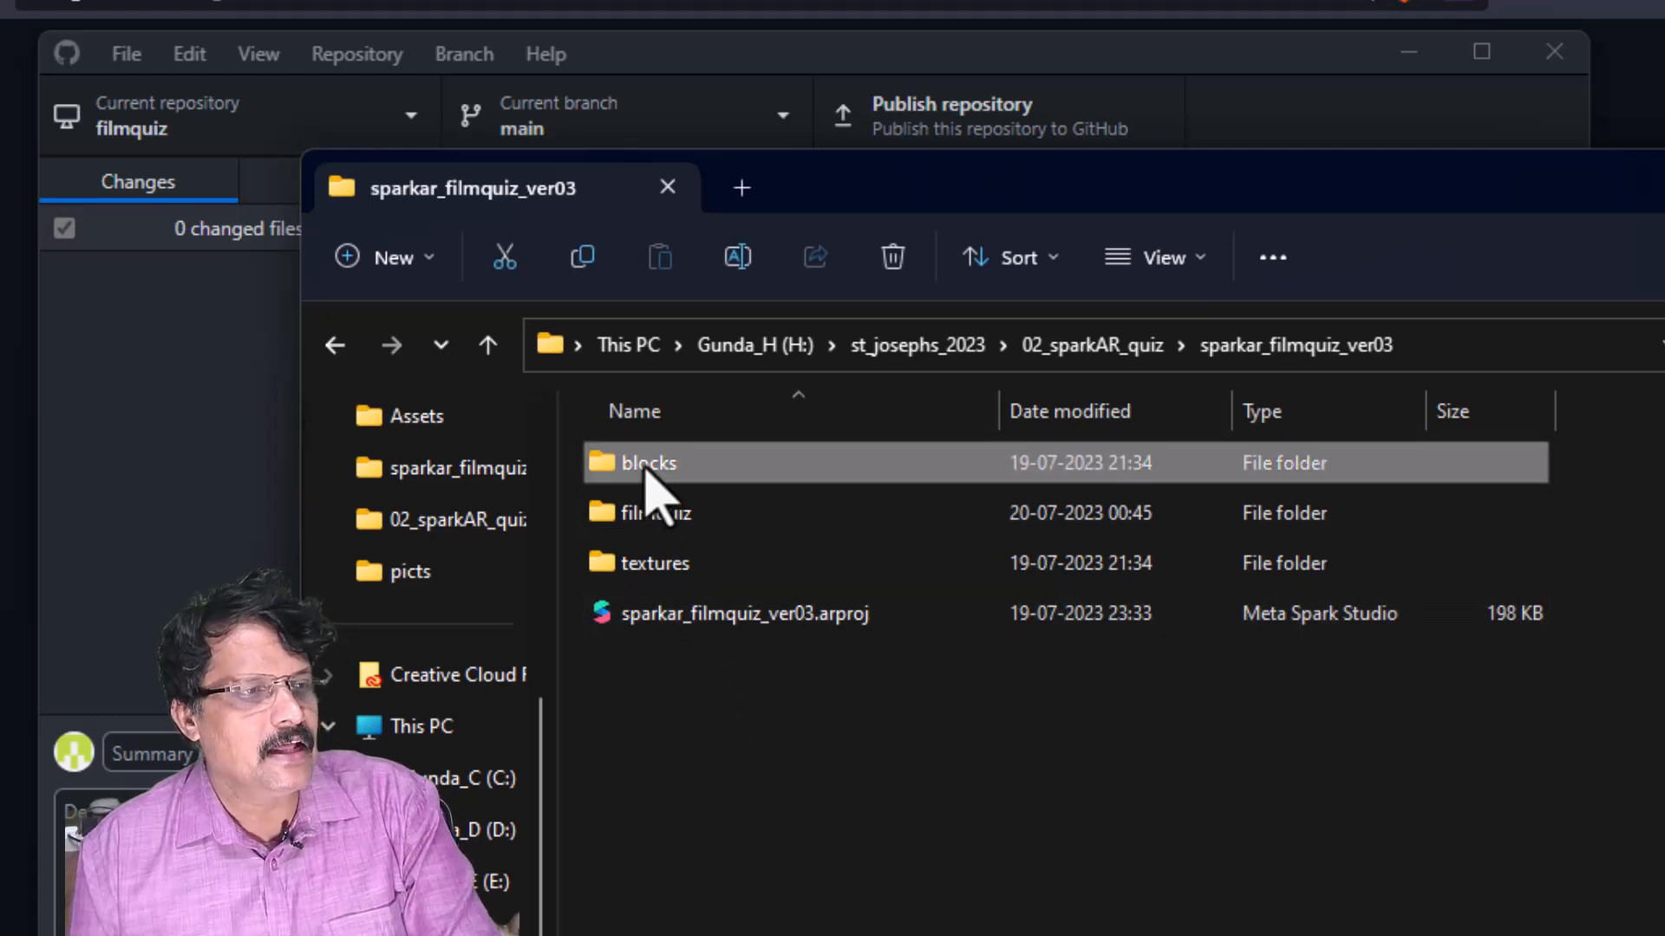
pyautogui.keyDown('ctrl'); pyautogui.click(669, 563); pyautogui.keyUp('ctrl')
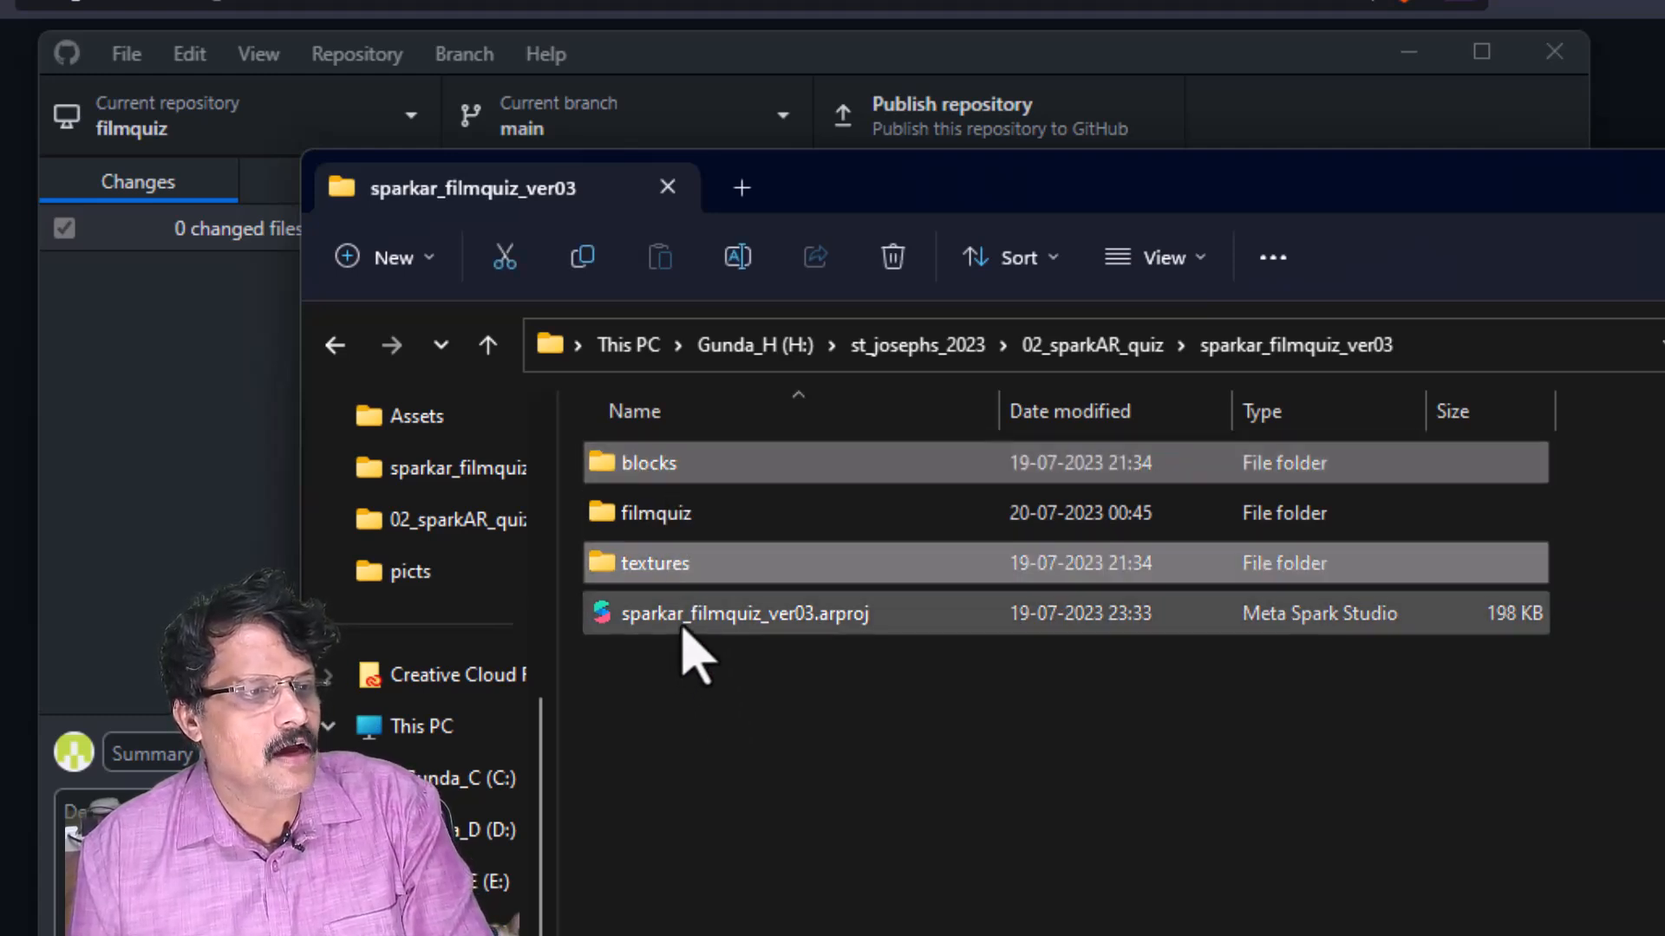
pyautogui.keyDown('ctrl'); pyautogui.click(681, 618); pyautogui.keyUp('ctrl')
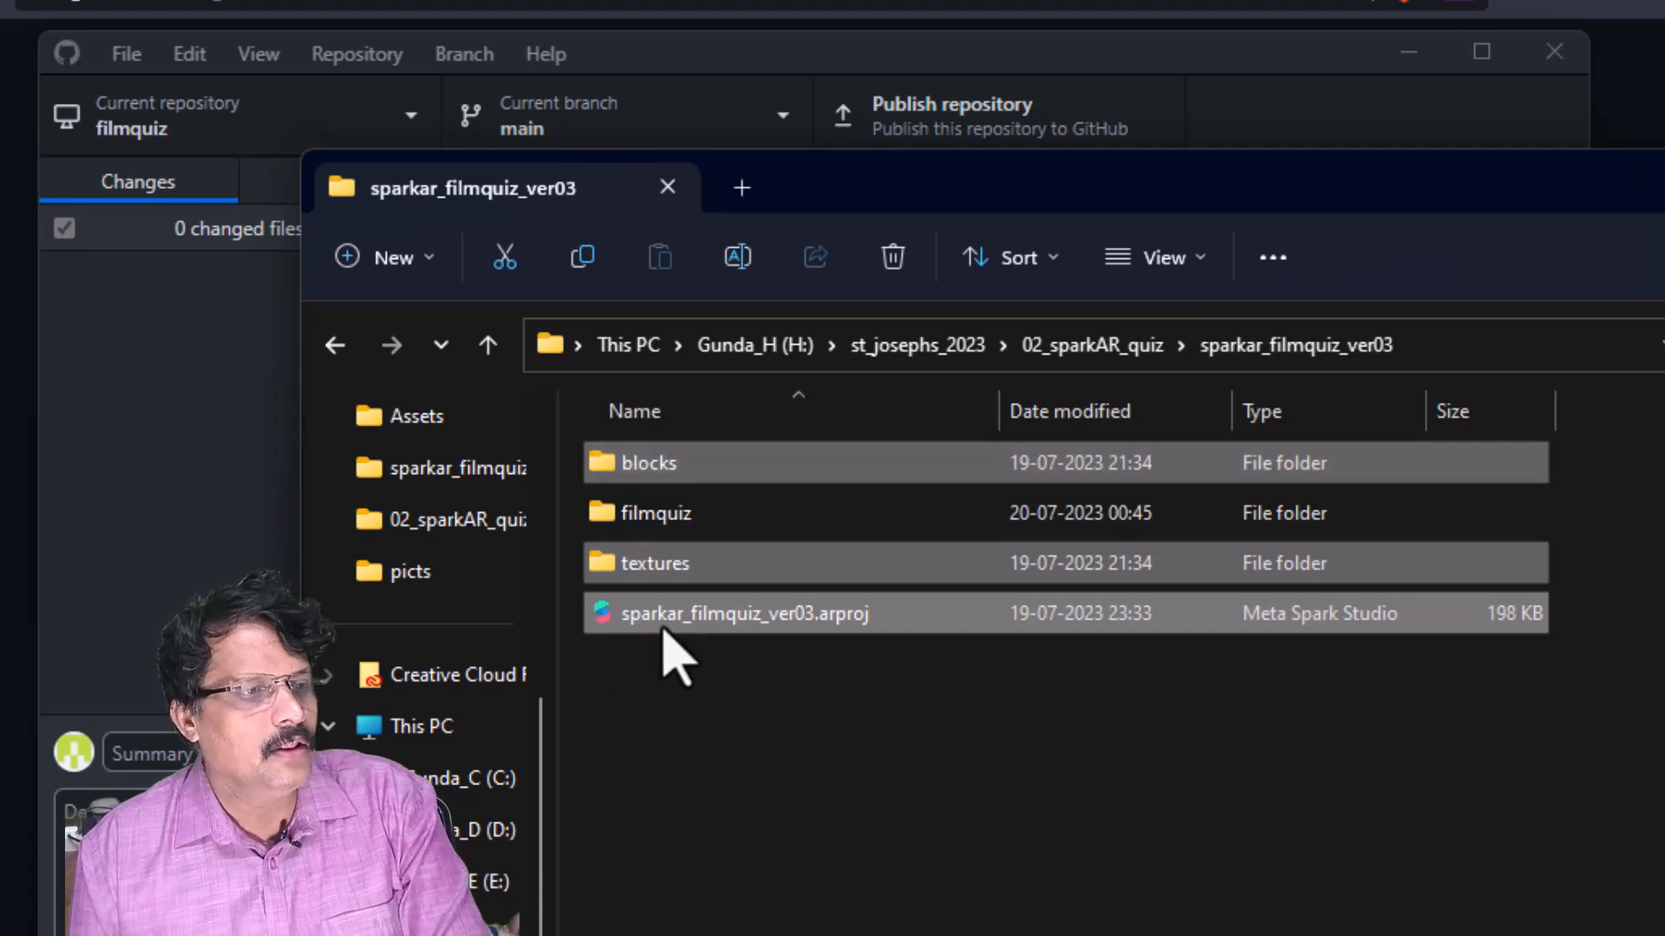
pyautogui.moveTo(594, 580); pyautogui.dragTo(661, 526)
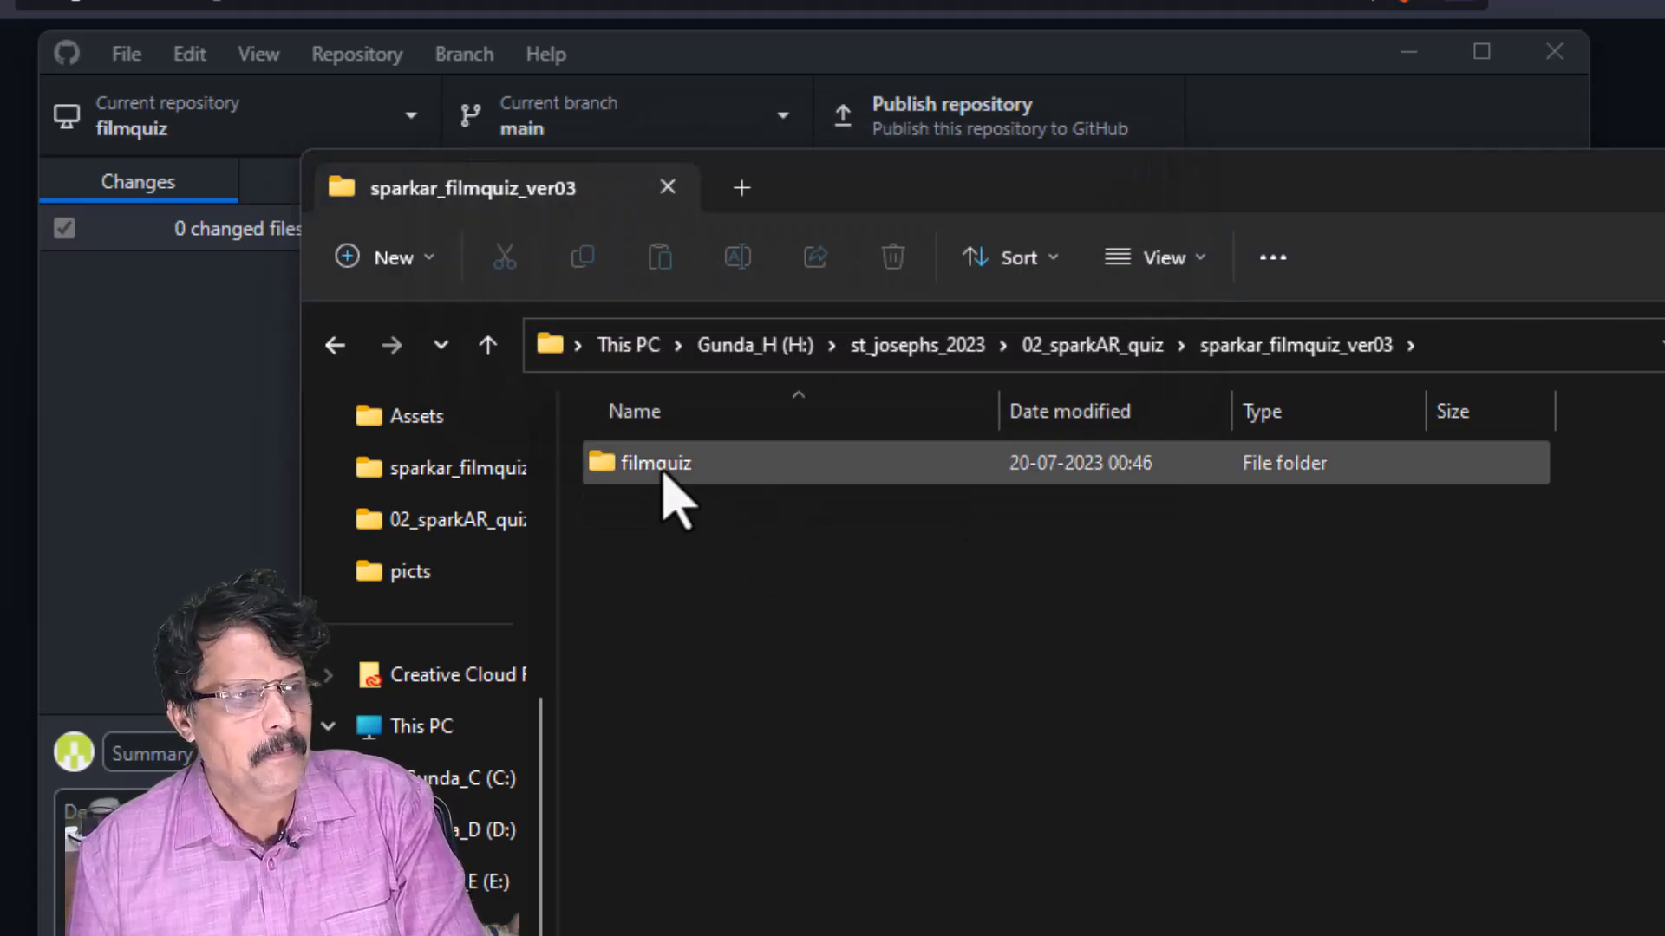
# Step: Review the 47 changed files in GitHub Desktop's Changes list
pyautogui.click(163, 420)
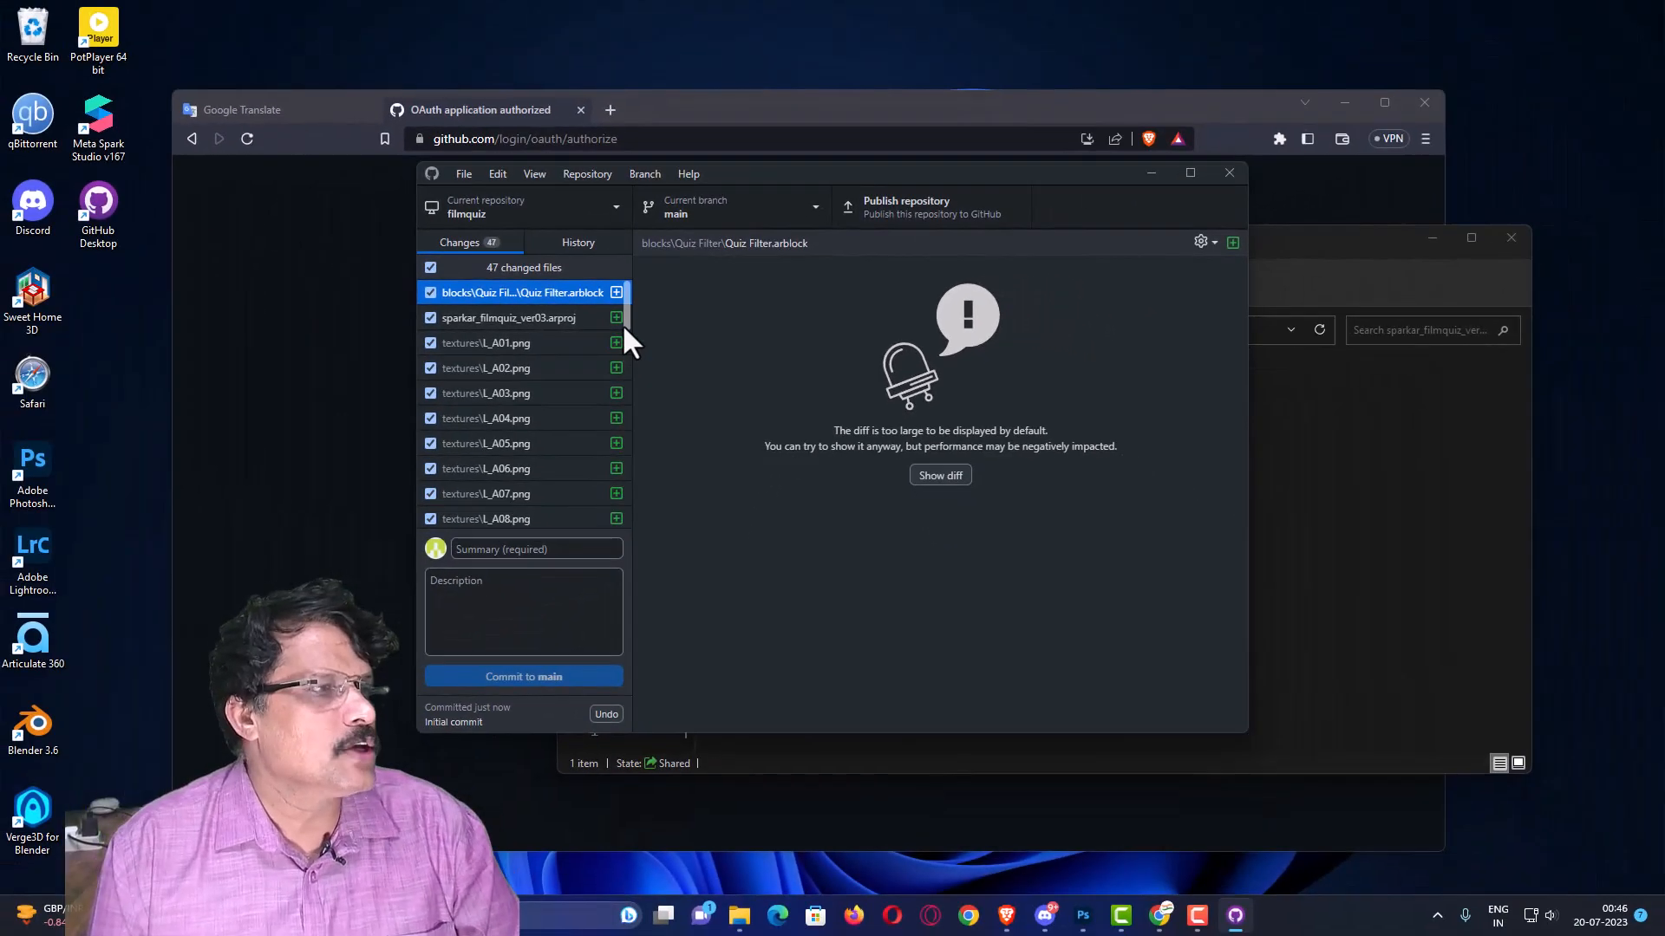
pyautogui.moveTo(625, 322); pyautogui.dragTo(635, 550)
pyautogui.moveTo(1162, 742); pyautogui.dragTo(1103, 716)
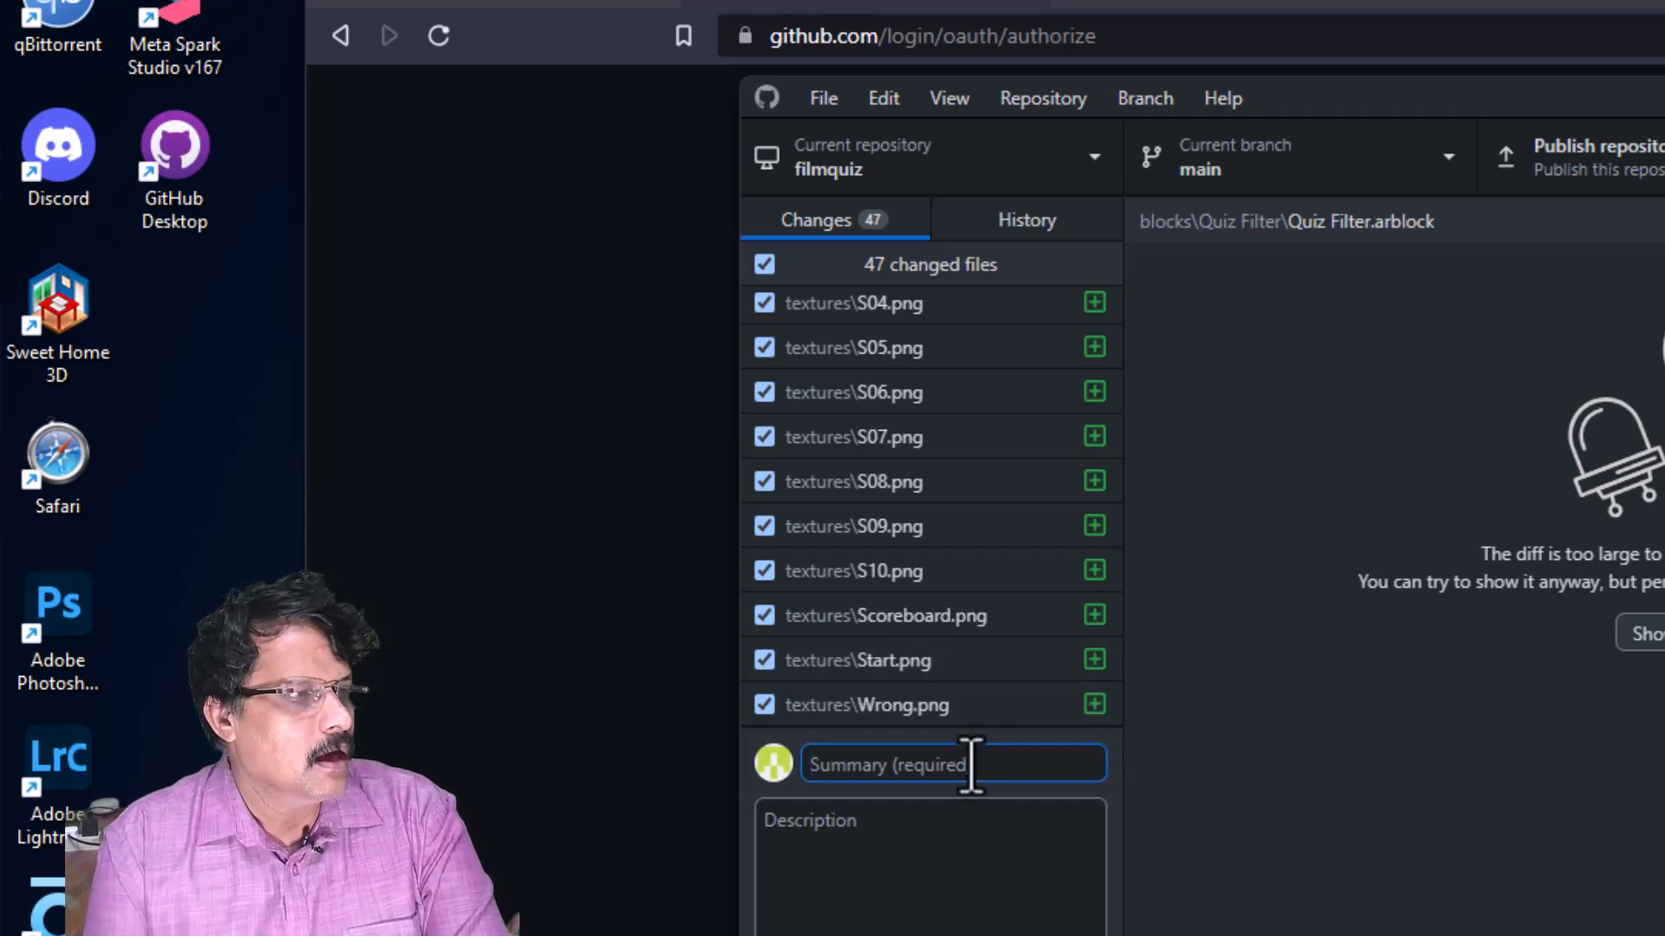
# Step: Commit all 47 files to main as 'first commit' and show the repository in Explorer
pyautogui.write('first commit')
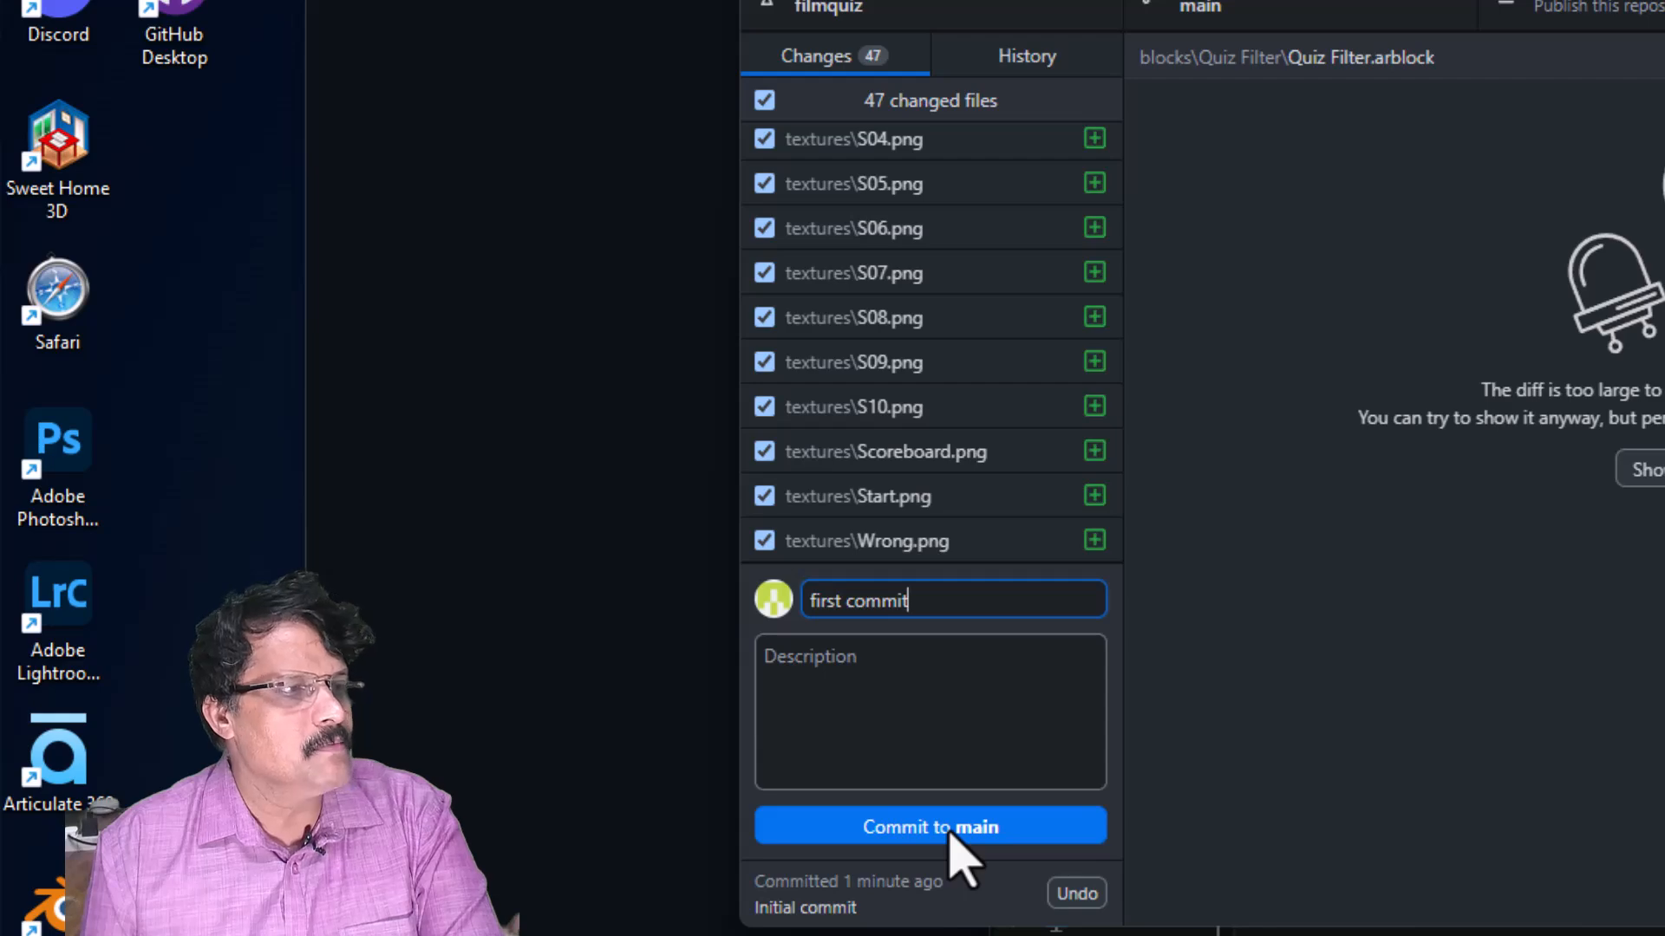
pyautogui.click(952, 828)
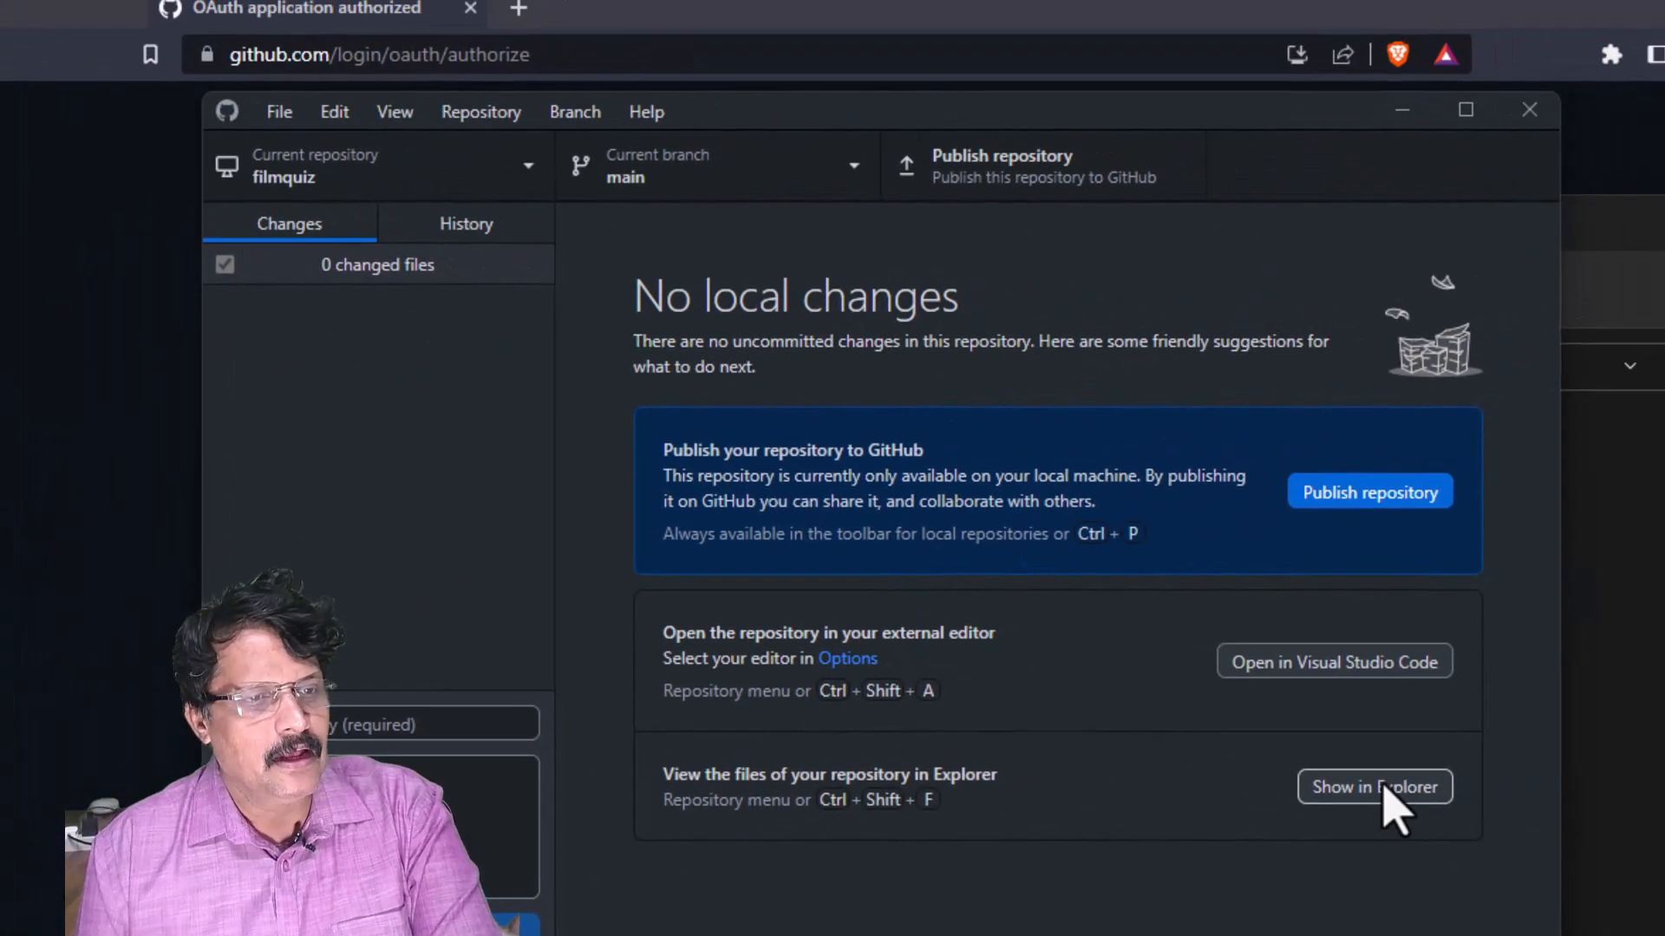
pyautogui.click(1385, 787)
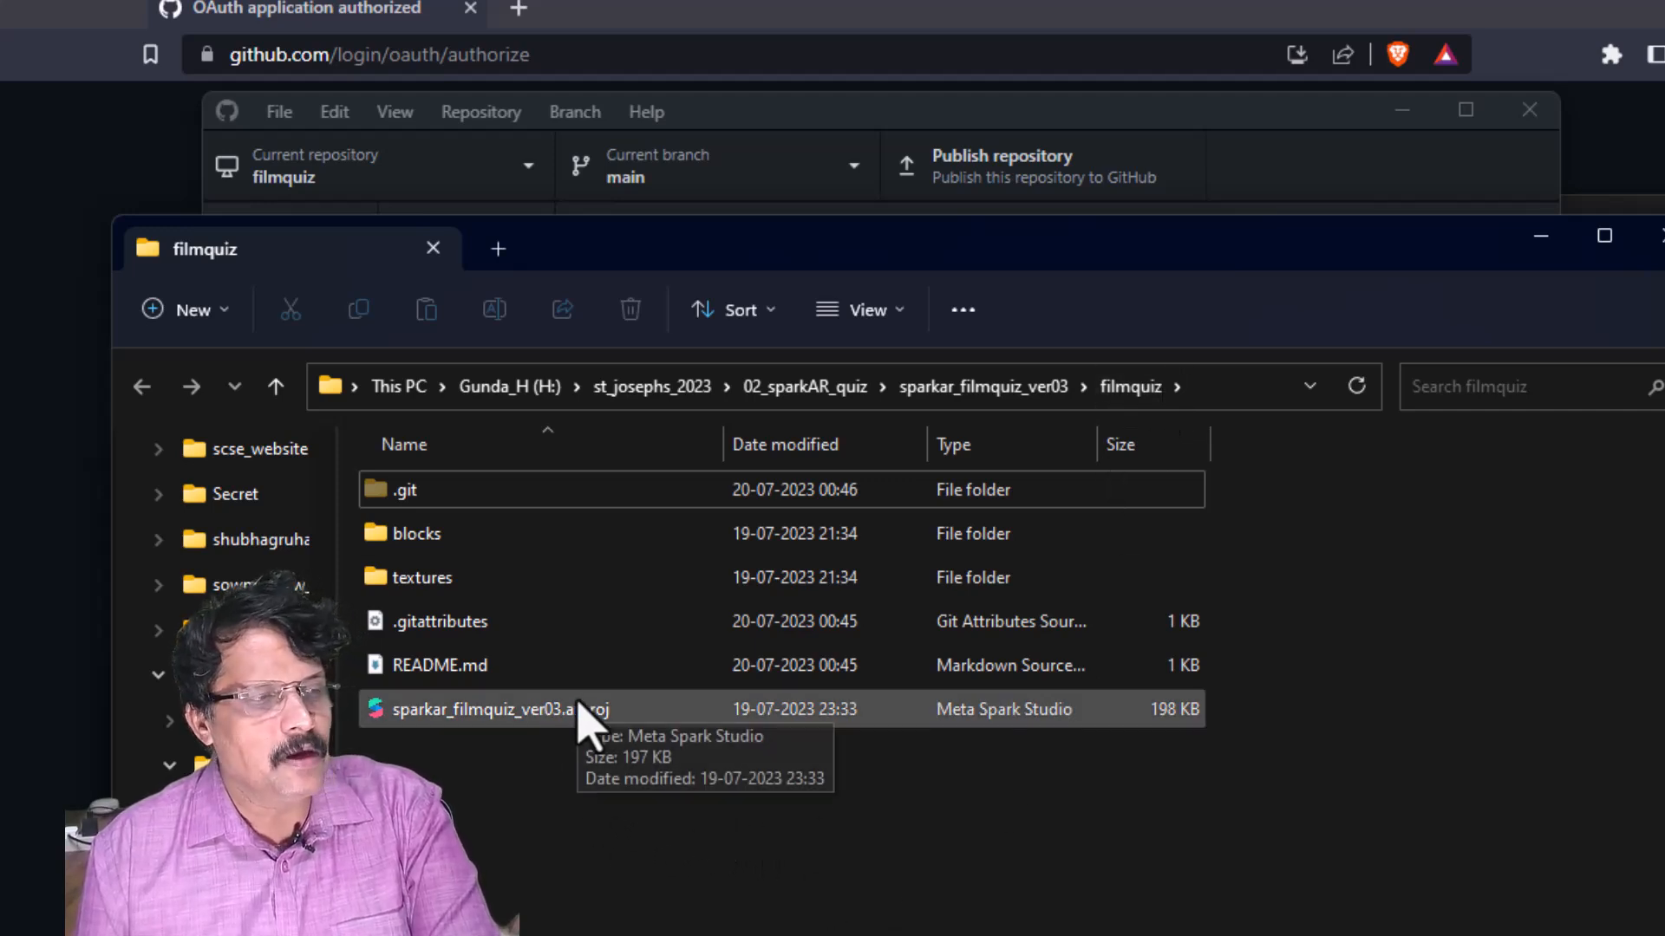
# Step: Inspect the hidden .git folder and the .gitattributes file in the filmquiz folder
pyautogui.click(457, 493)
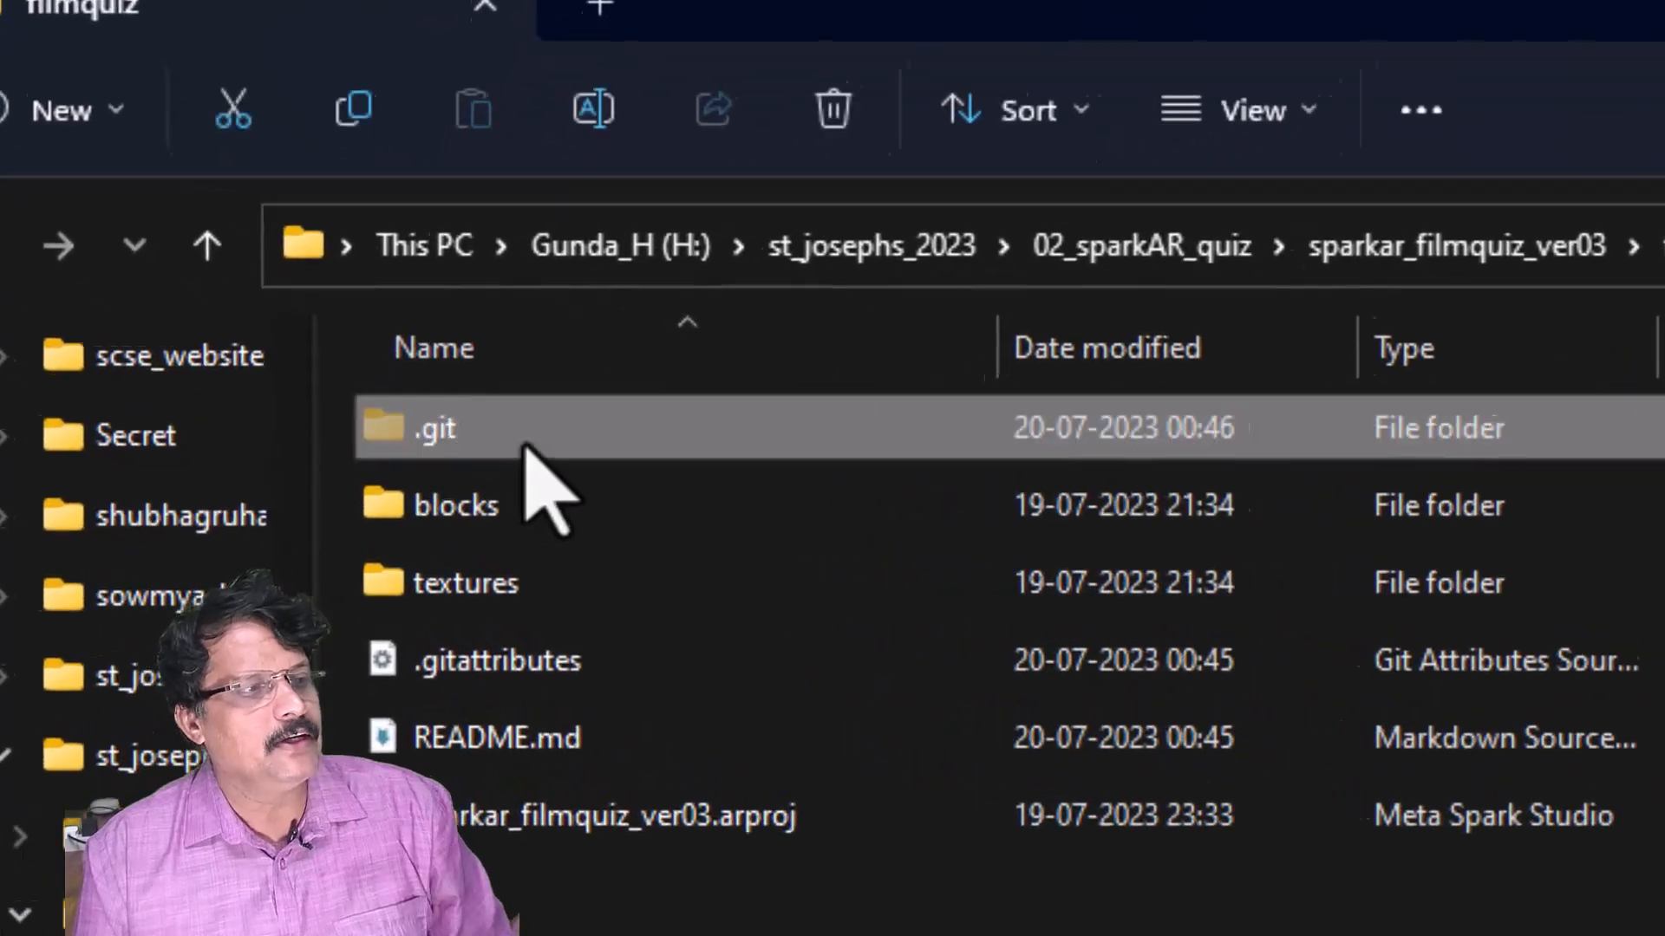
pyautogui.click(559, 685)
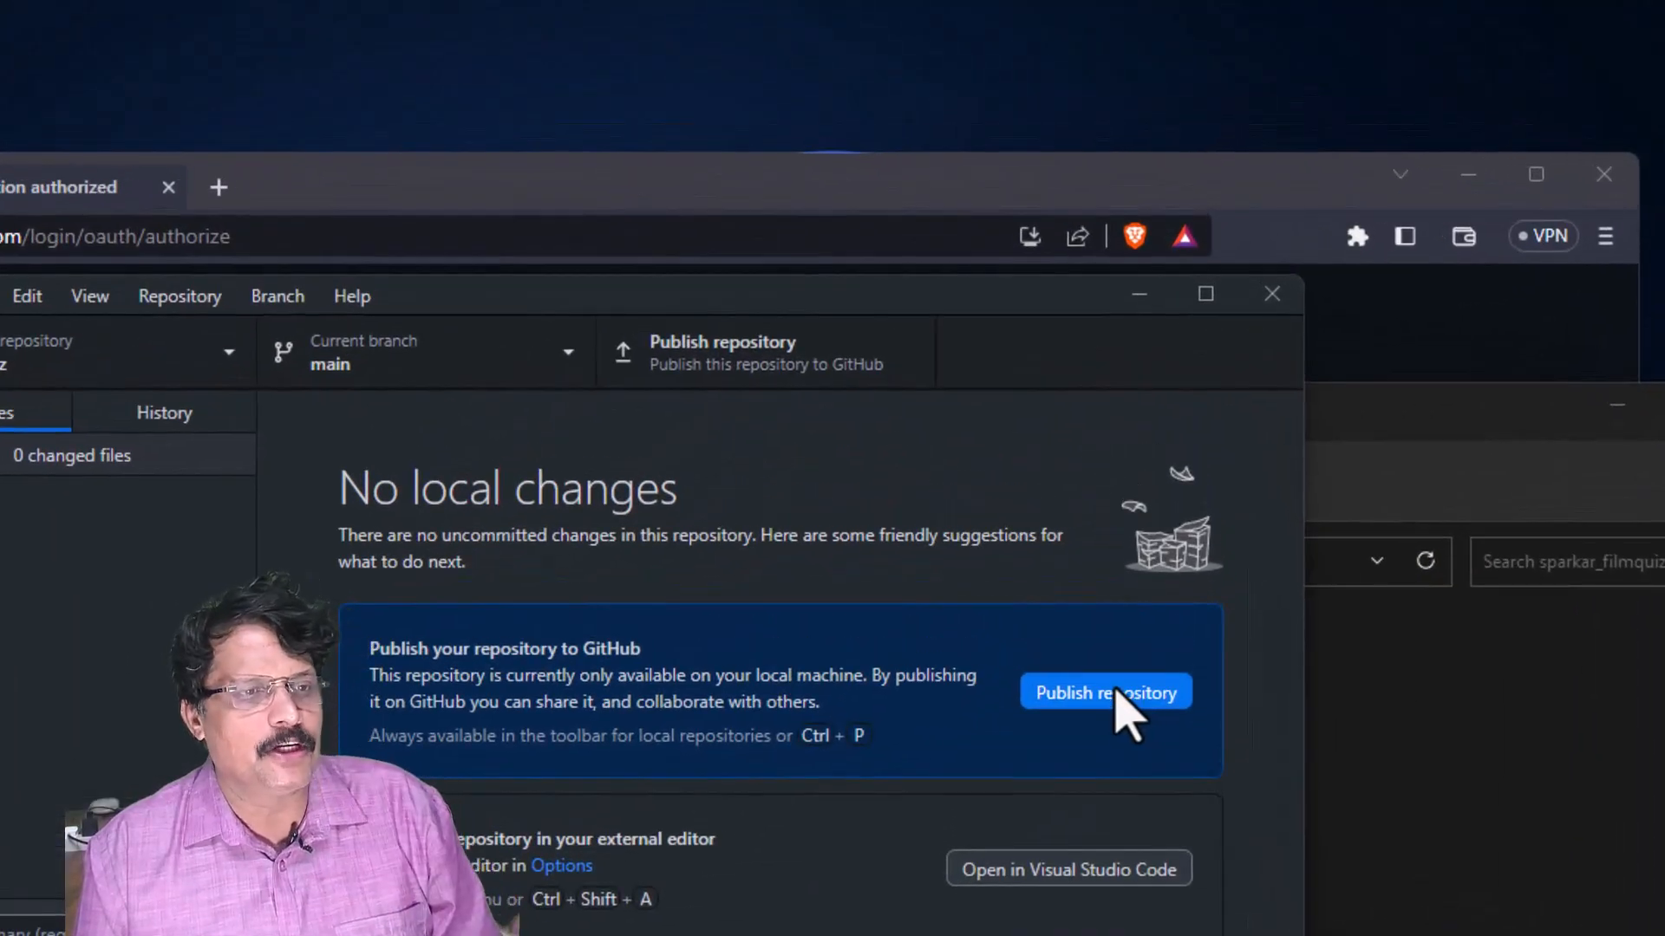
# Step: Publish filmquiz to GitHub.com, keeping the repository private
pyautogui.click(1116, 693)
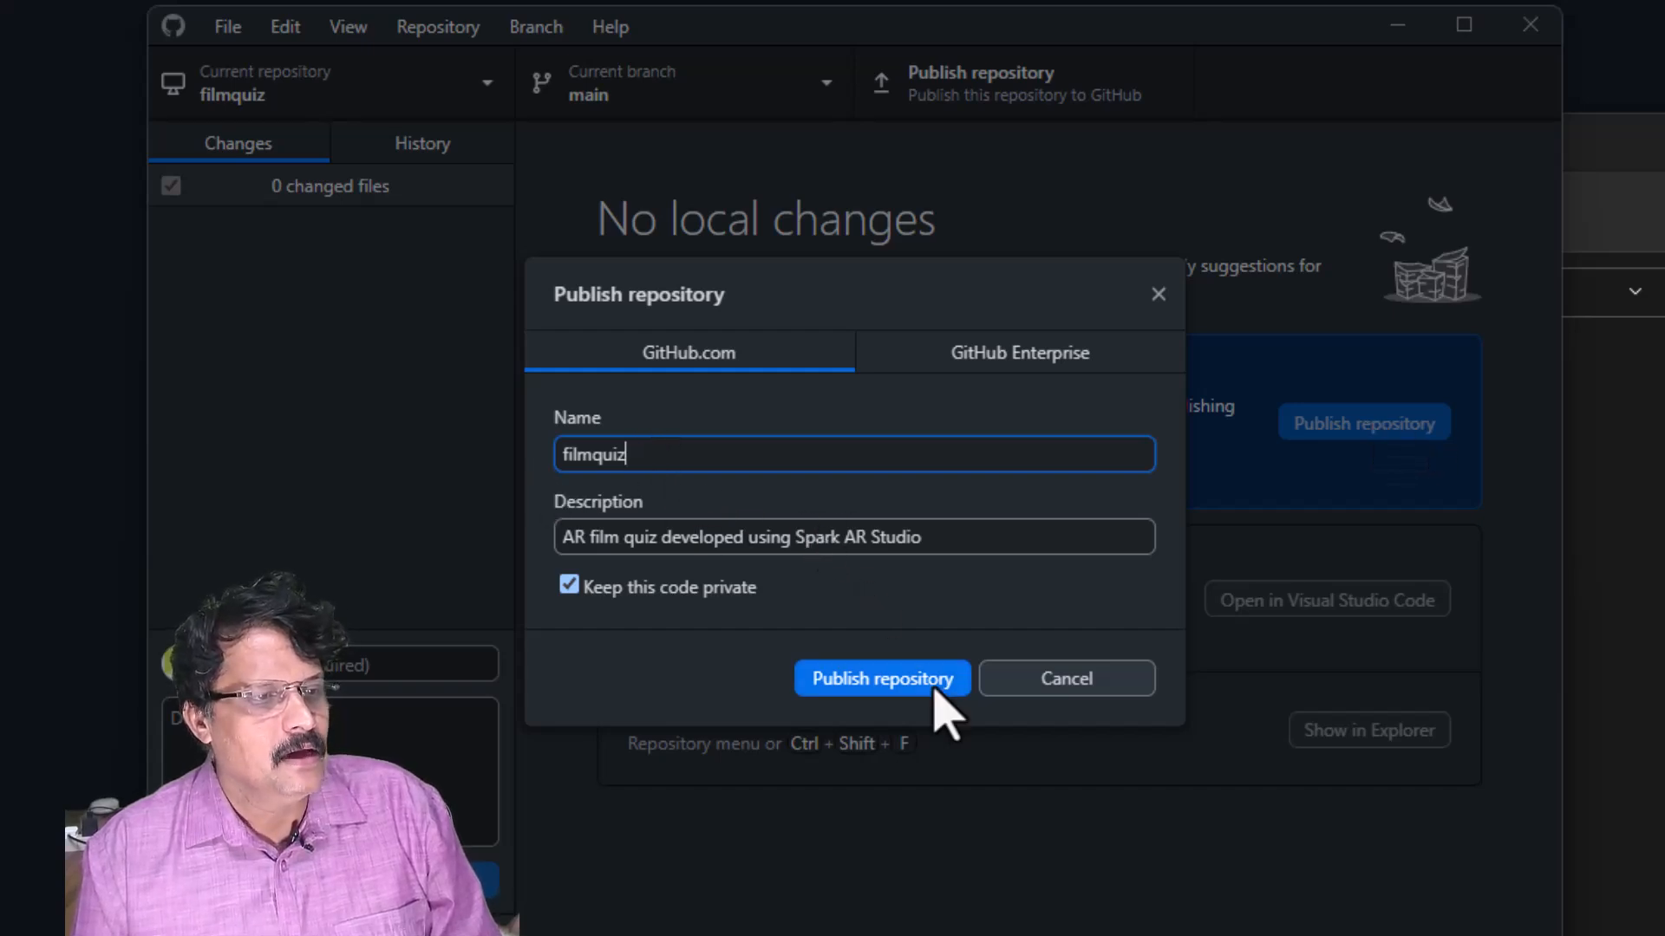
pyautogui.click(886, 685)
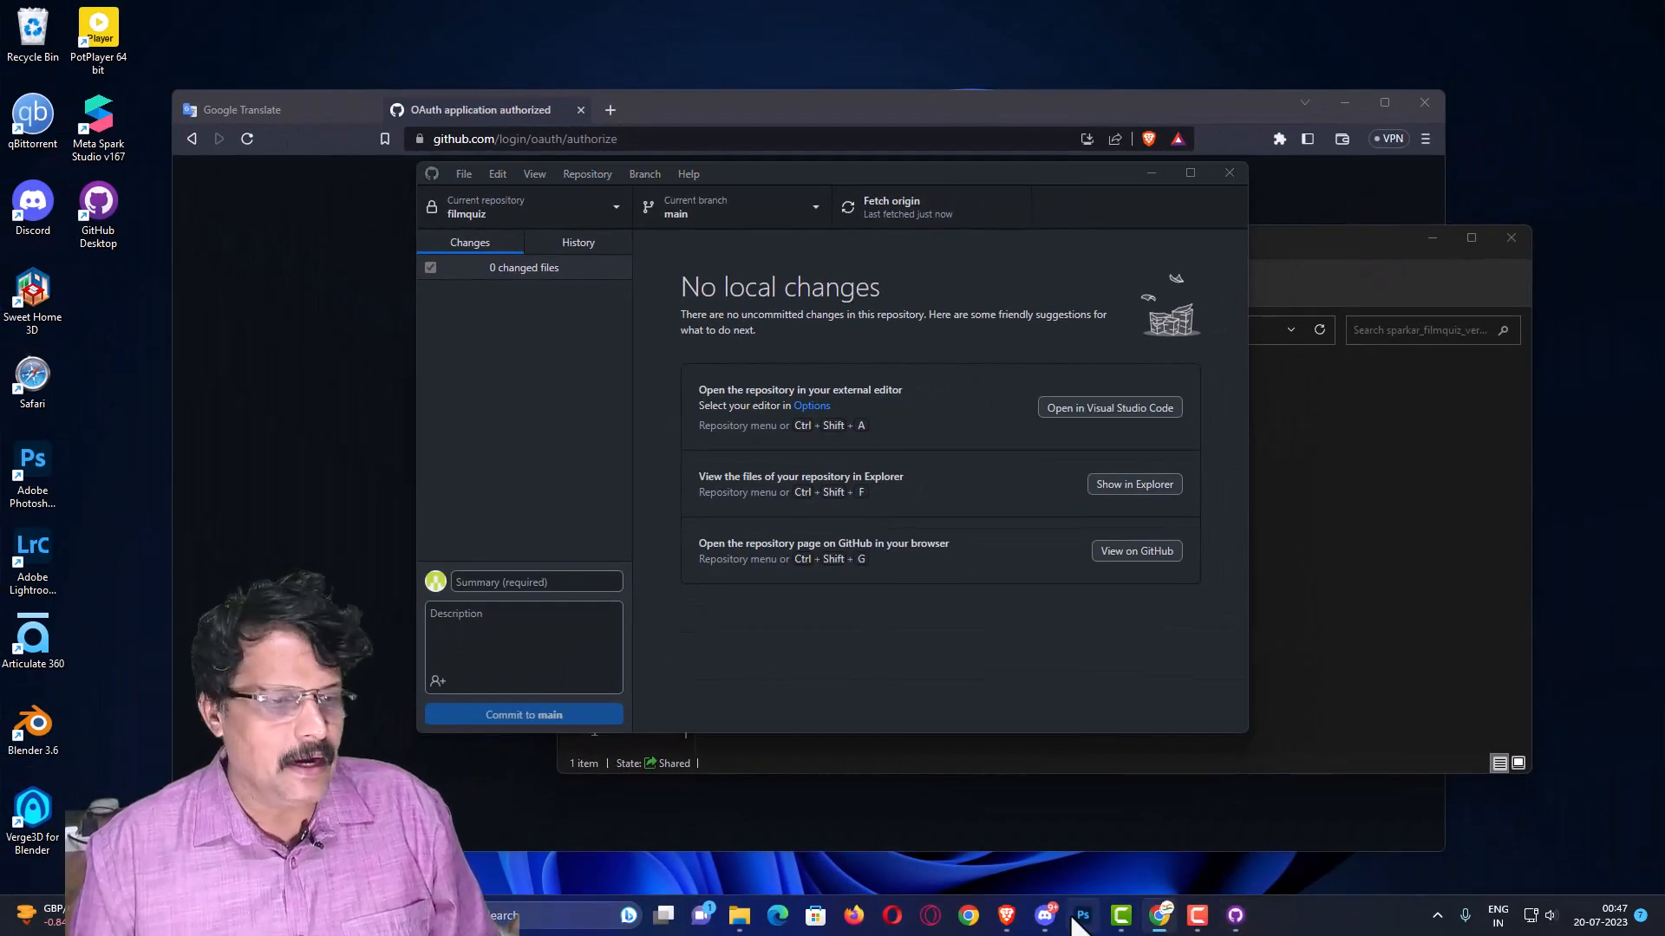
# Step: Open GitHub in the browser and go from the dashboard to the filmquiz repository
pyautogui.click(968, 915)
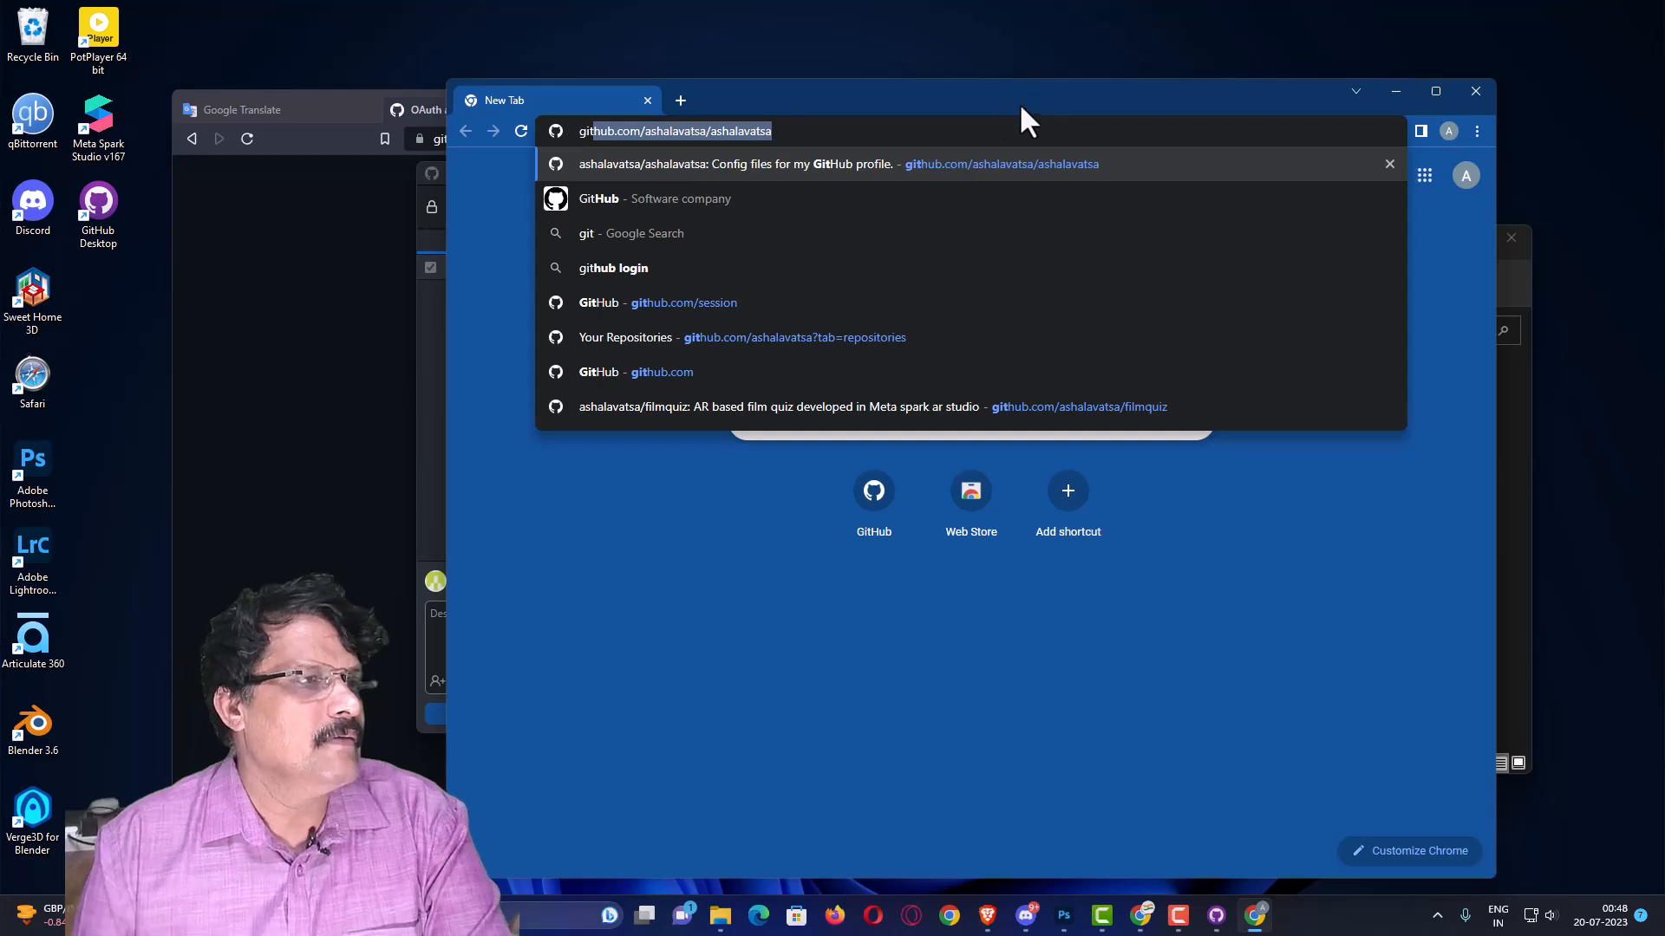
pyautogui.click(937, 197)
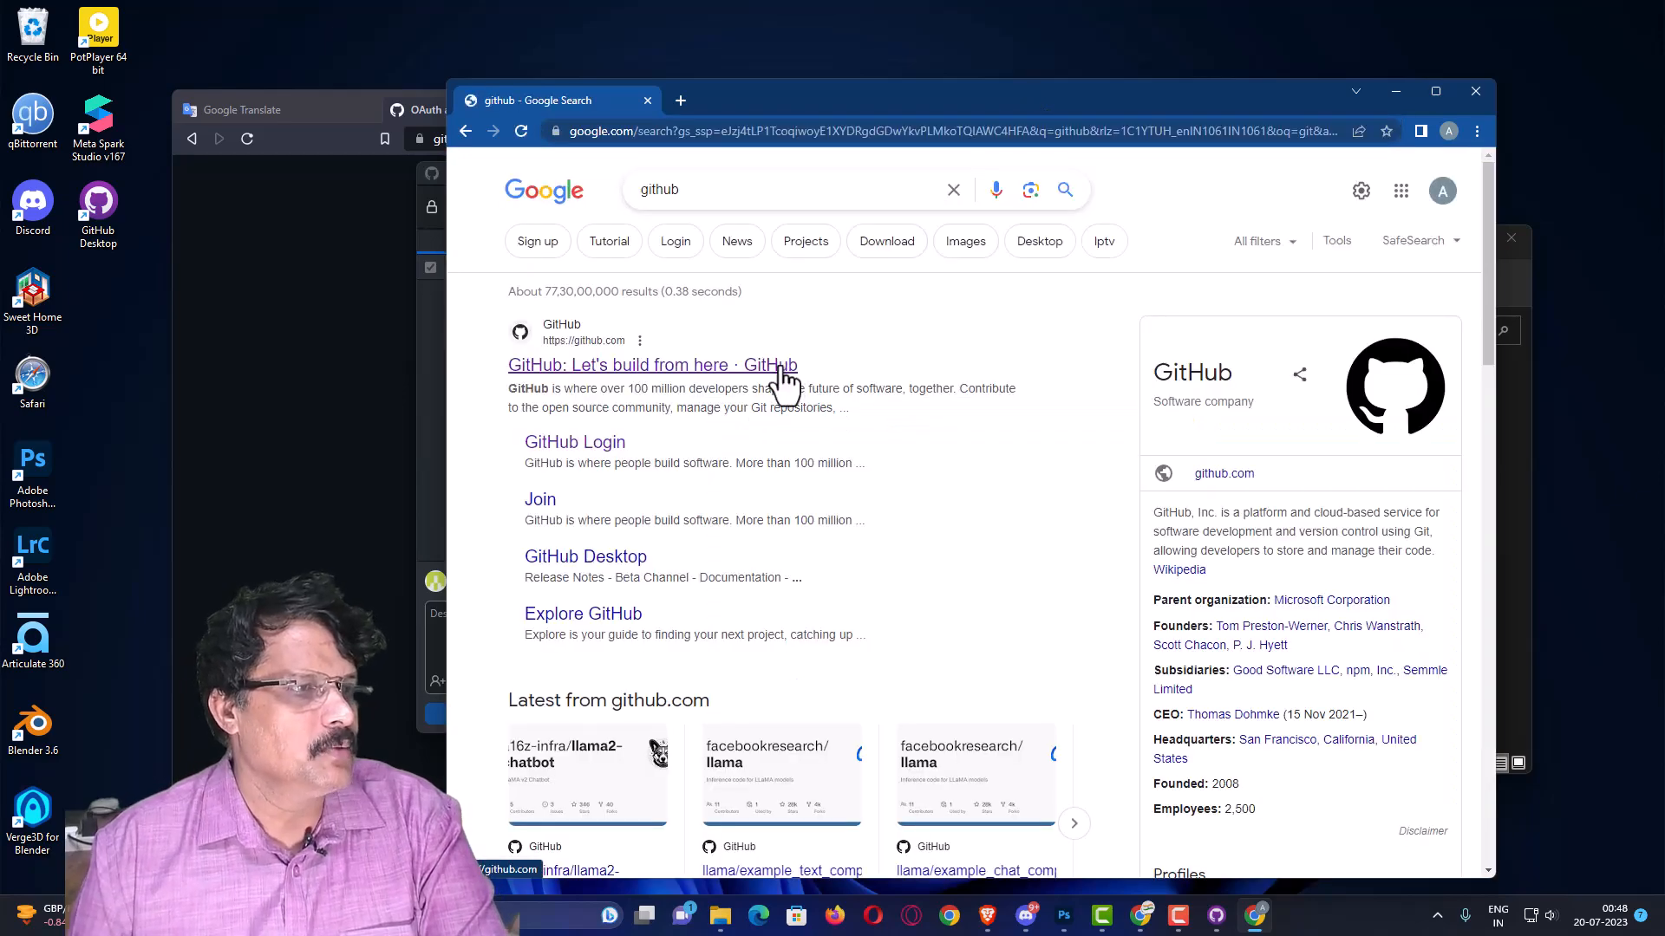
pyautogui.click(777, 365)
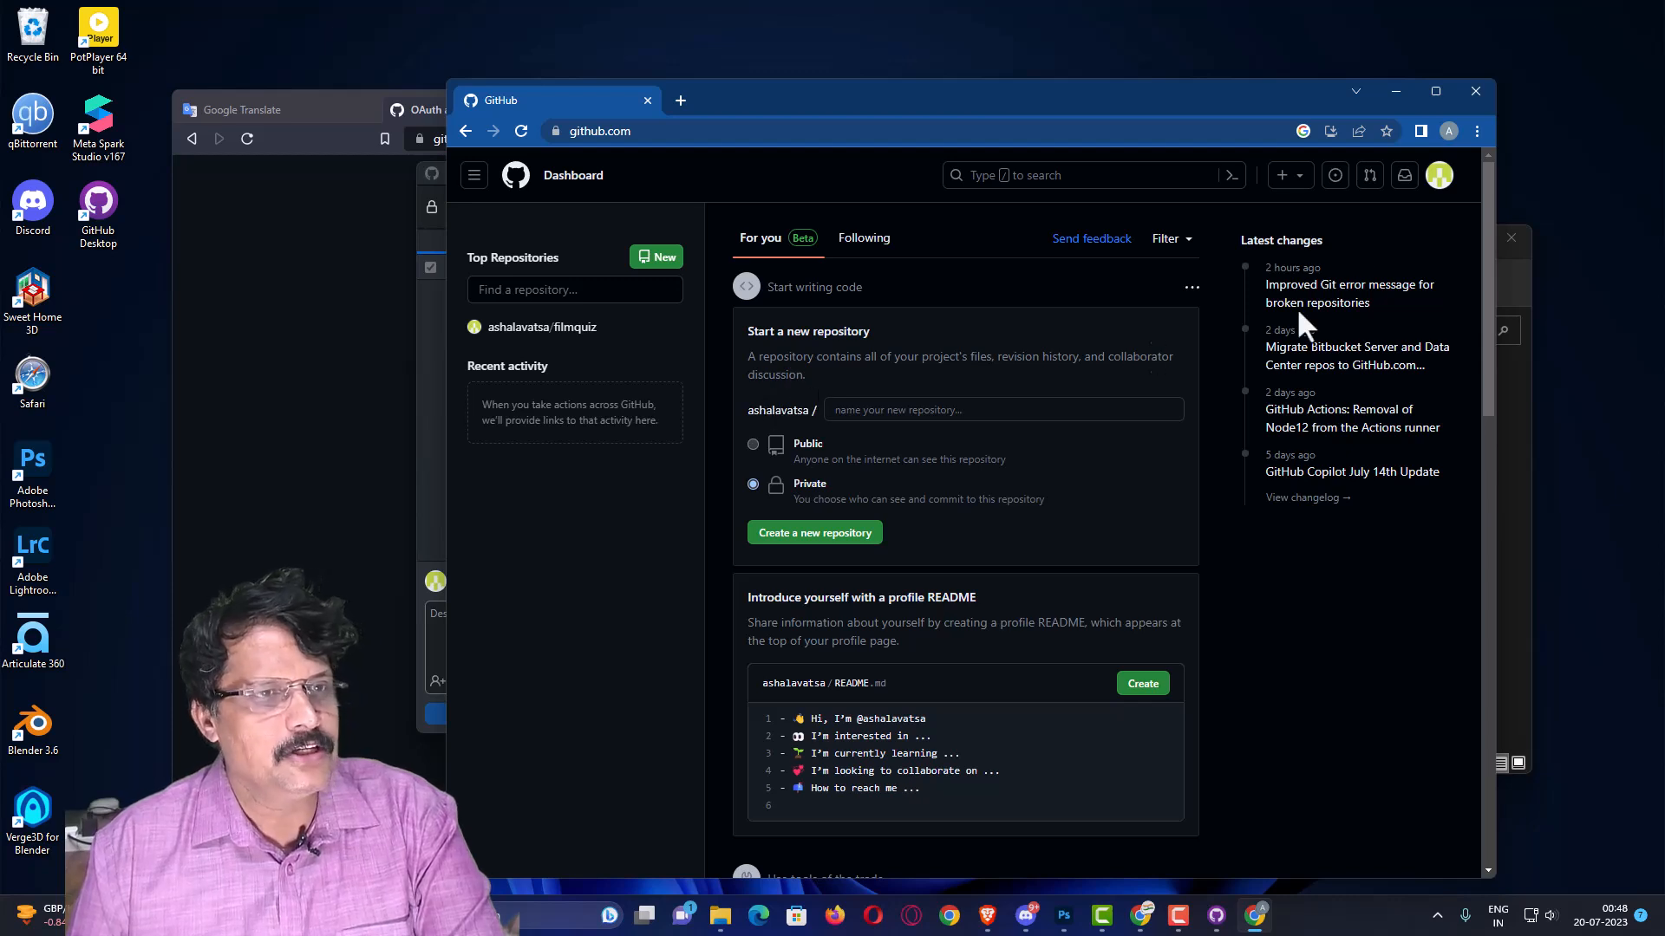
pyautogui.click(474, 178)
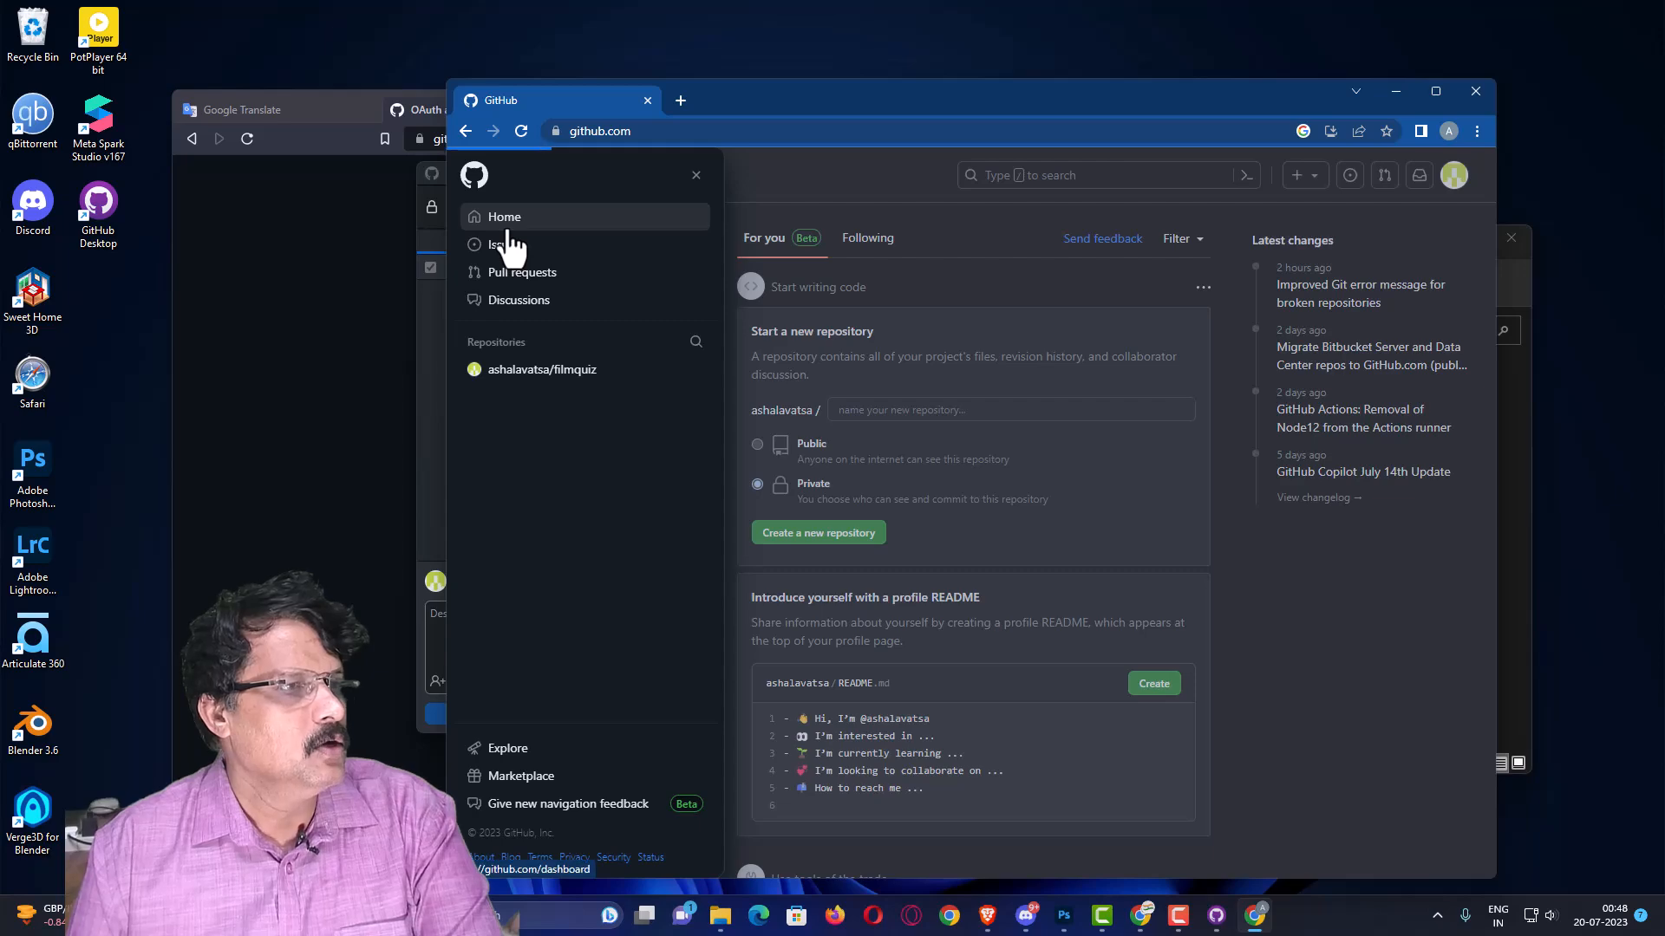
pyautogui.click(508, 228)
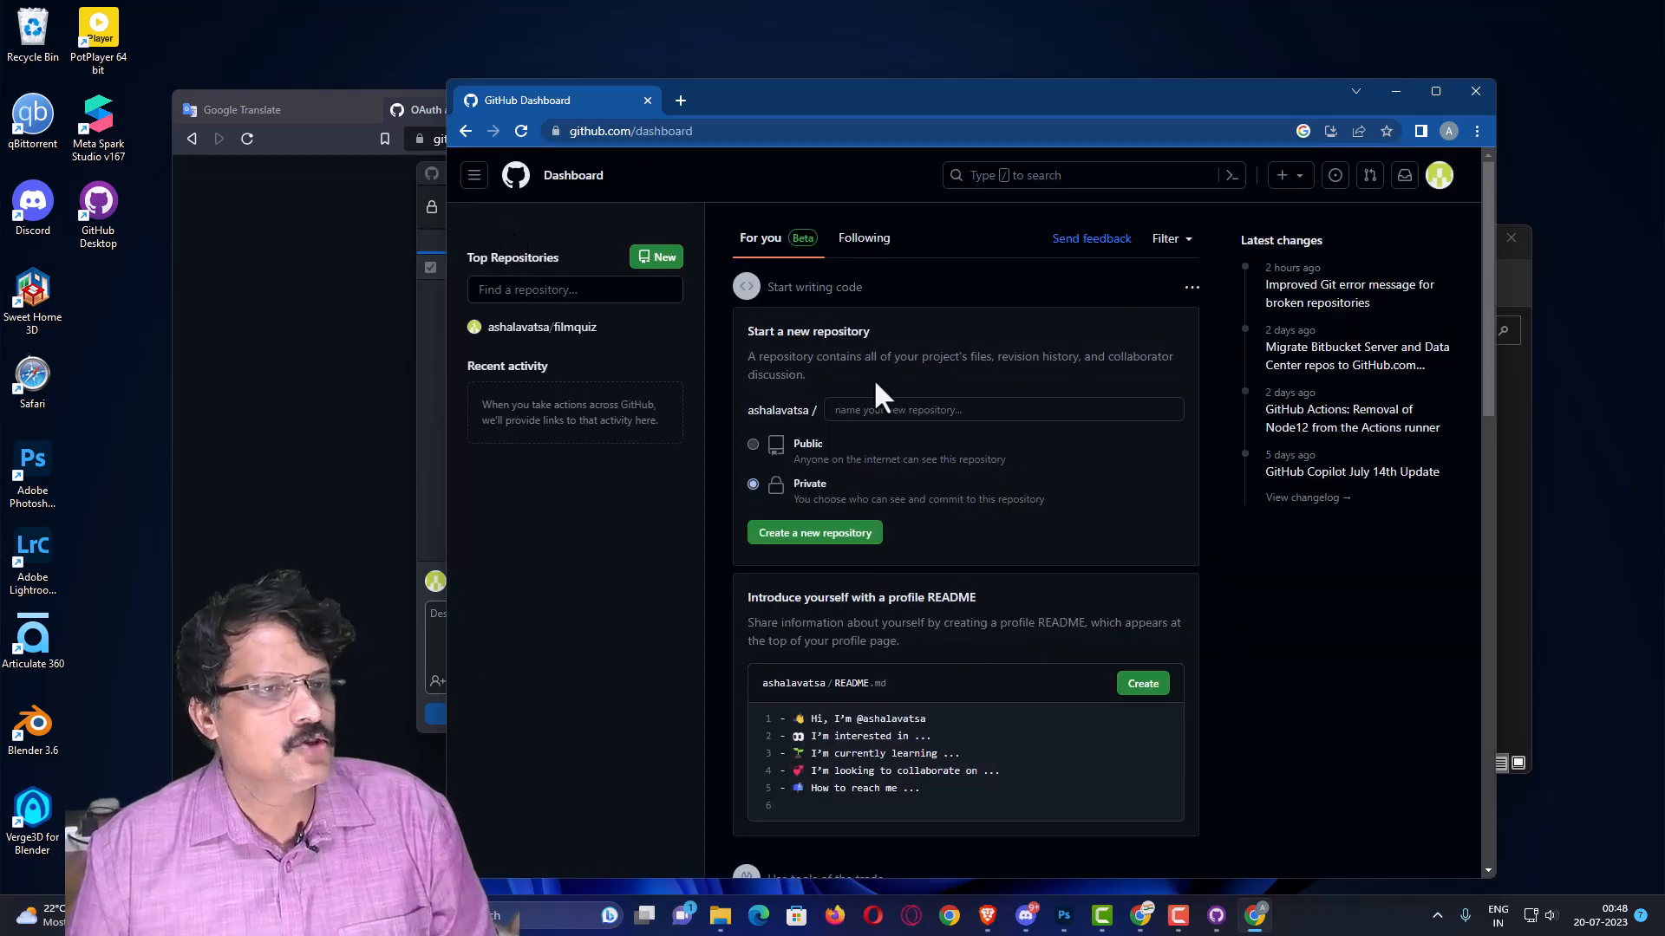
pyautogui.moveTo(515, 331)
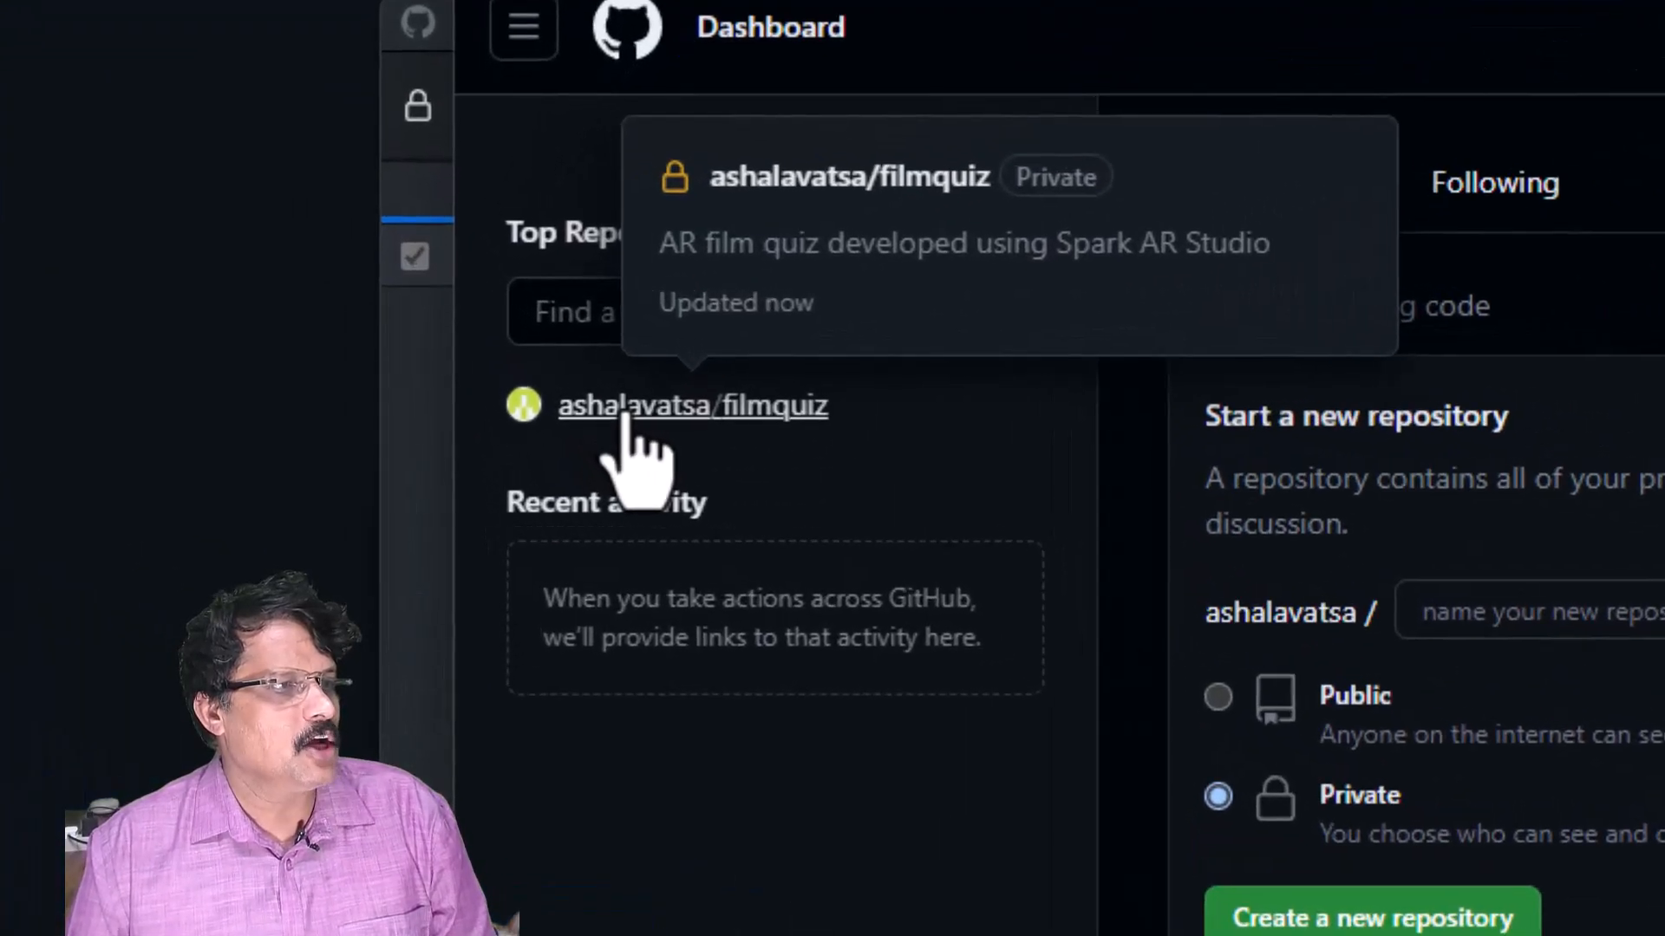
pyautogui.click(626, 408)
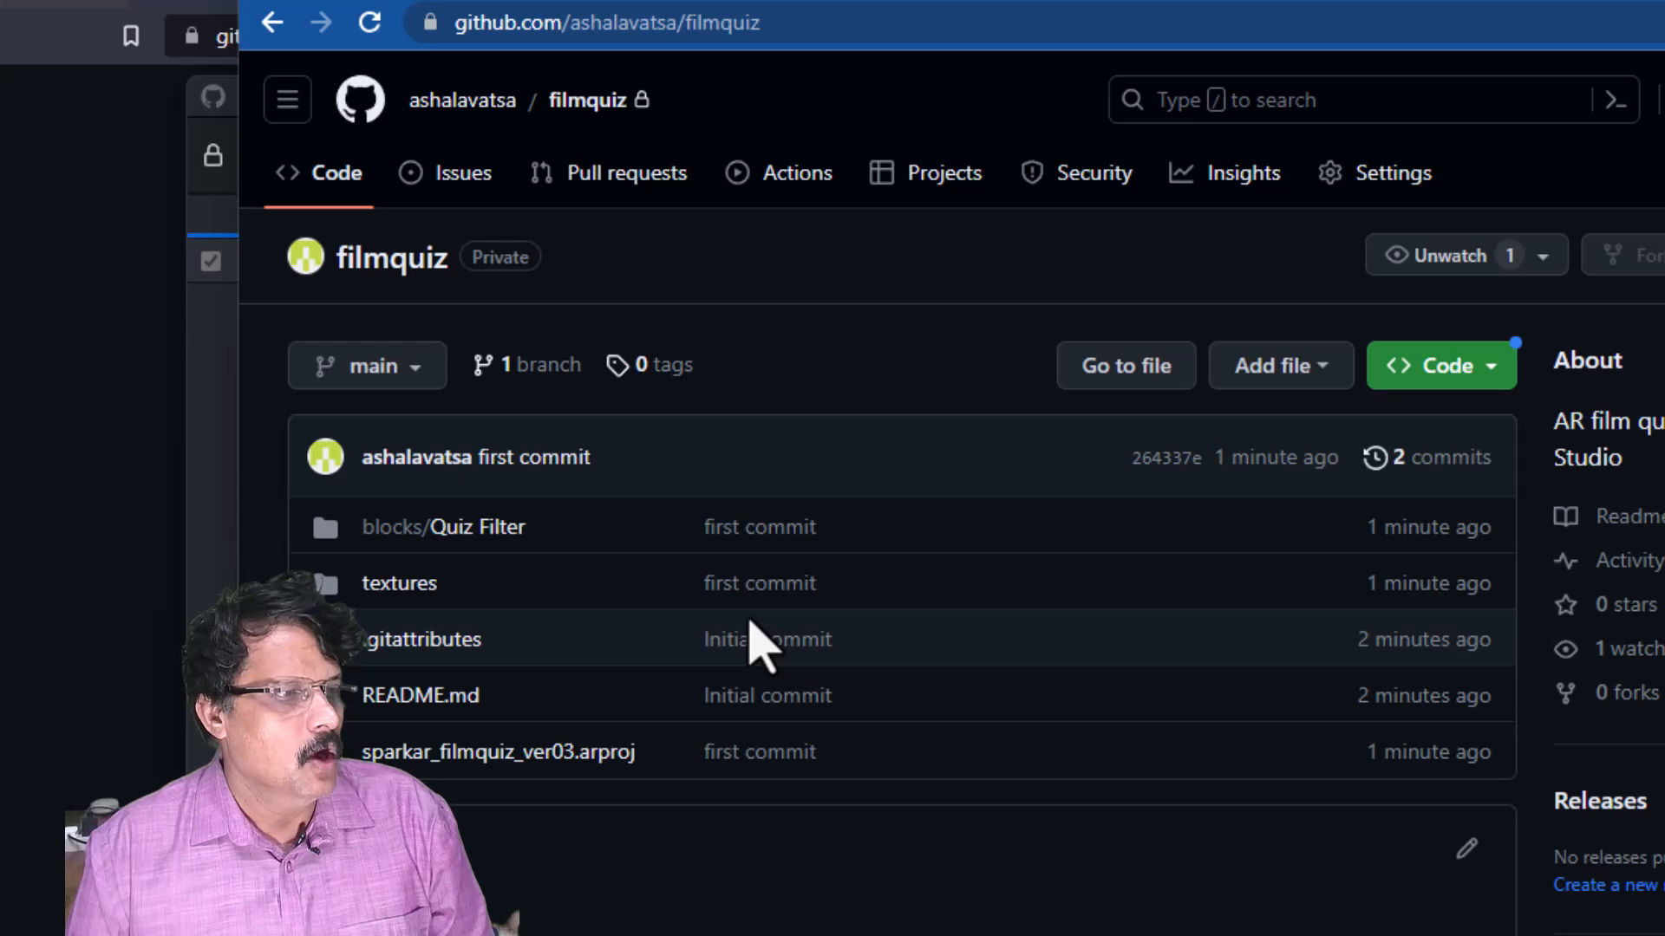
# Step: Replace the README heading 'filmquiz' with 'Film Quiz on History of Ciname' and commit to main
pyautogui.scroll(-1, 763, 645)
pyautogui.scroll(1, 747, 637)
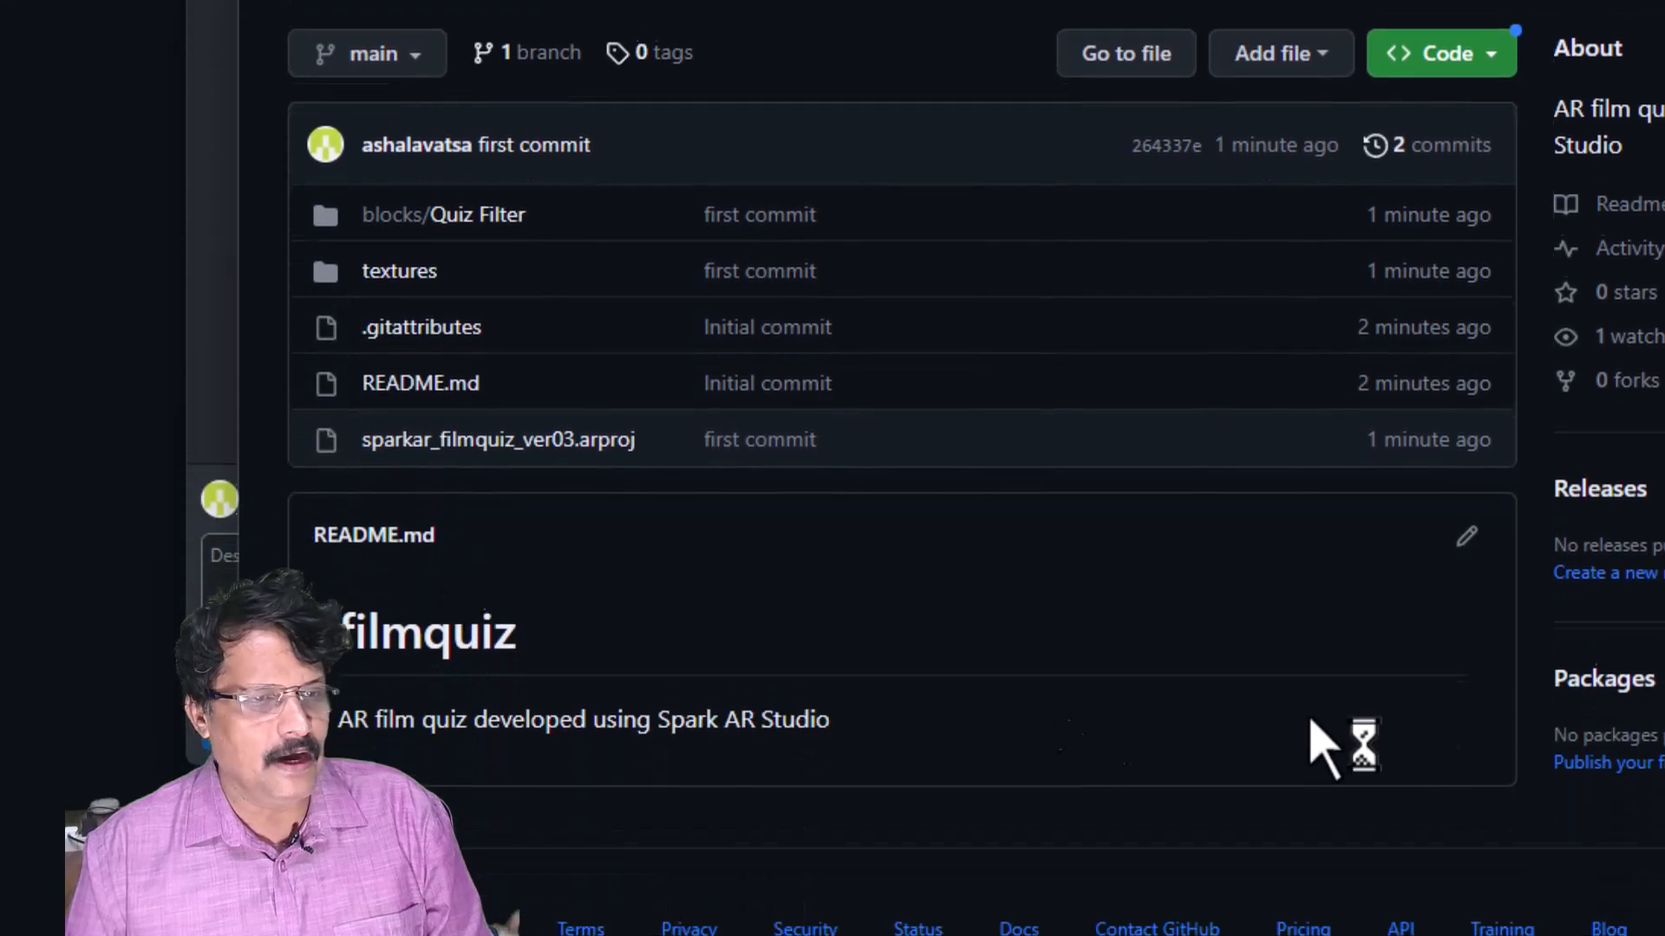
pyautogui.click(1467, 527)
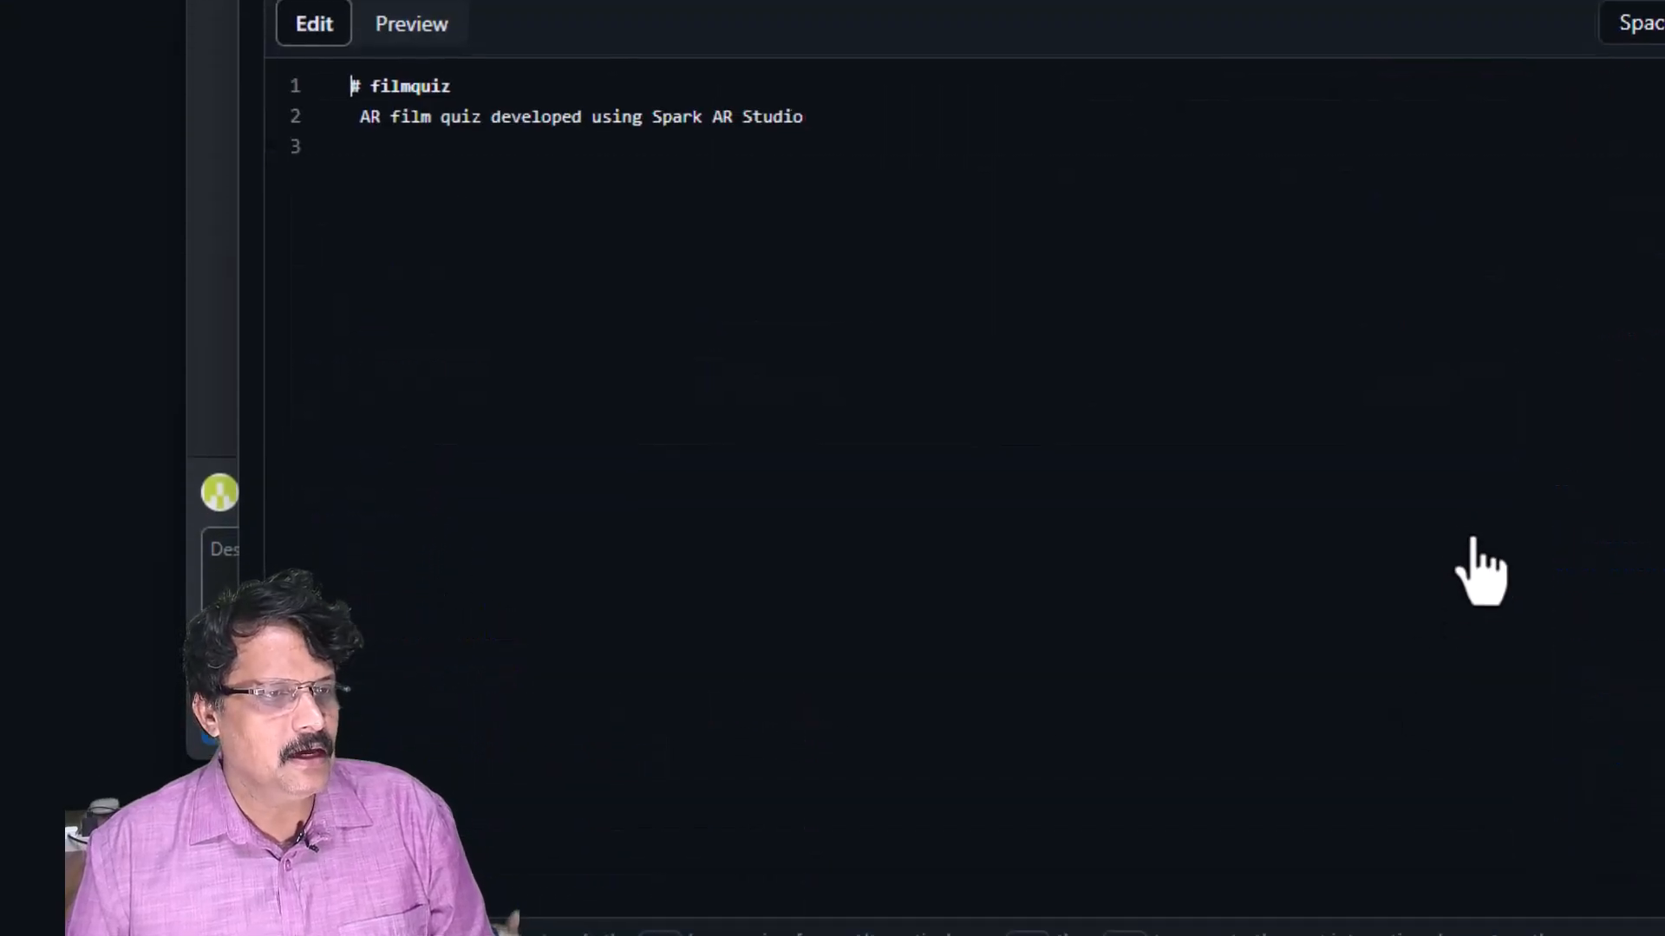
pyautogui.click(581, 468)
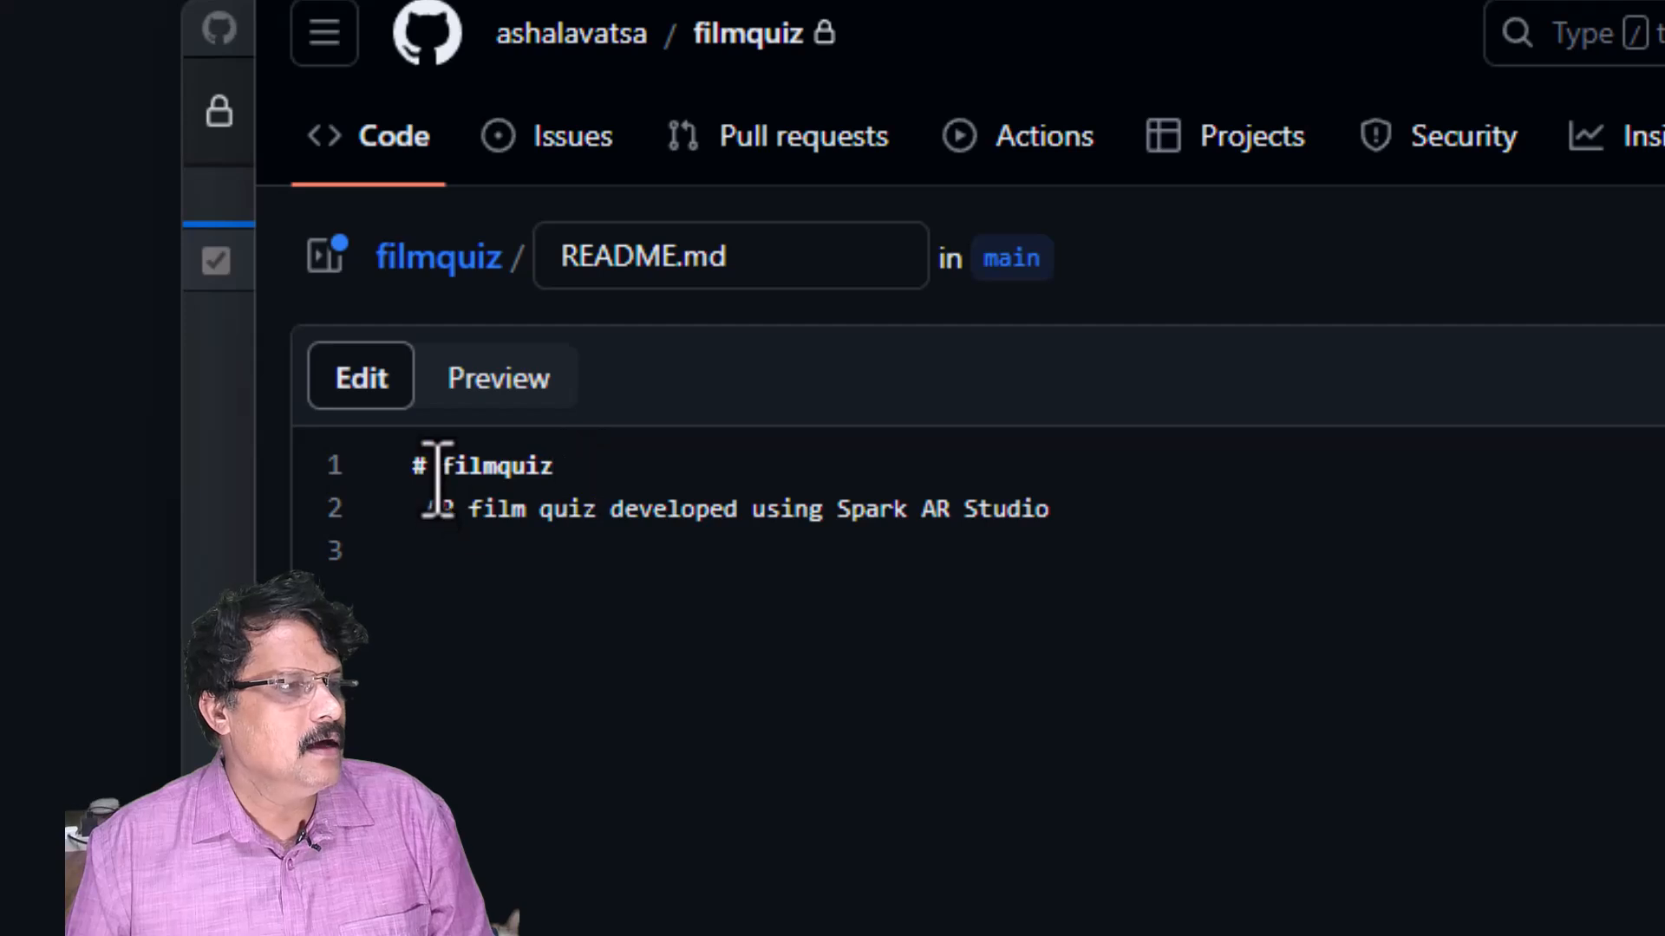
pyautogui.moveTo(438, 469); pyautogui.dragTo(557, 466)
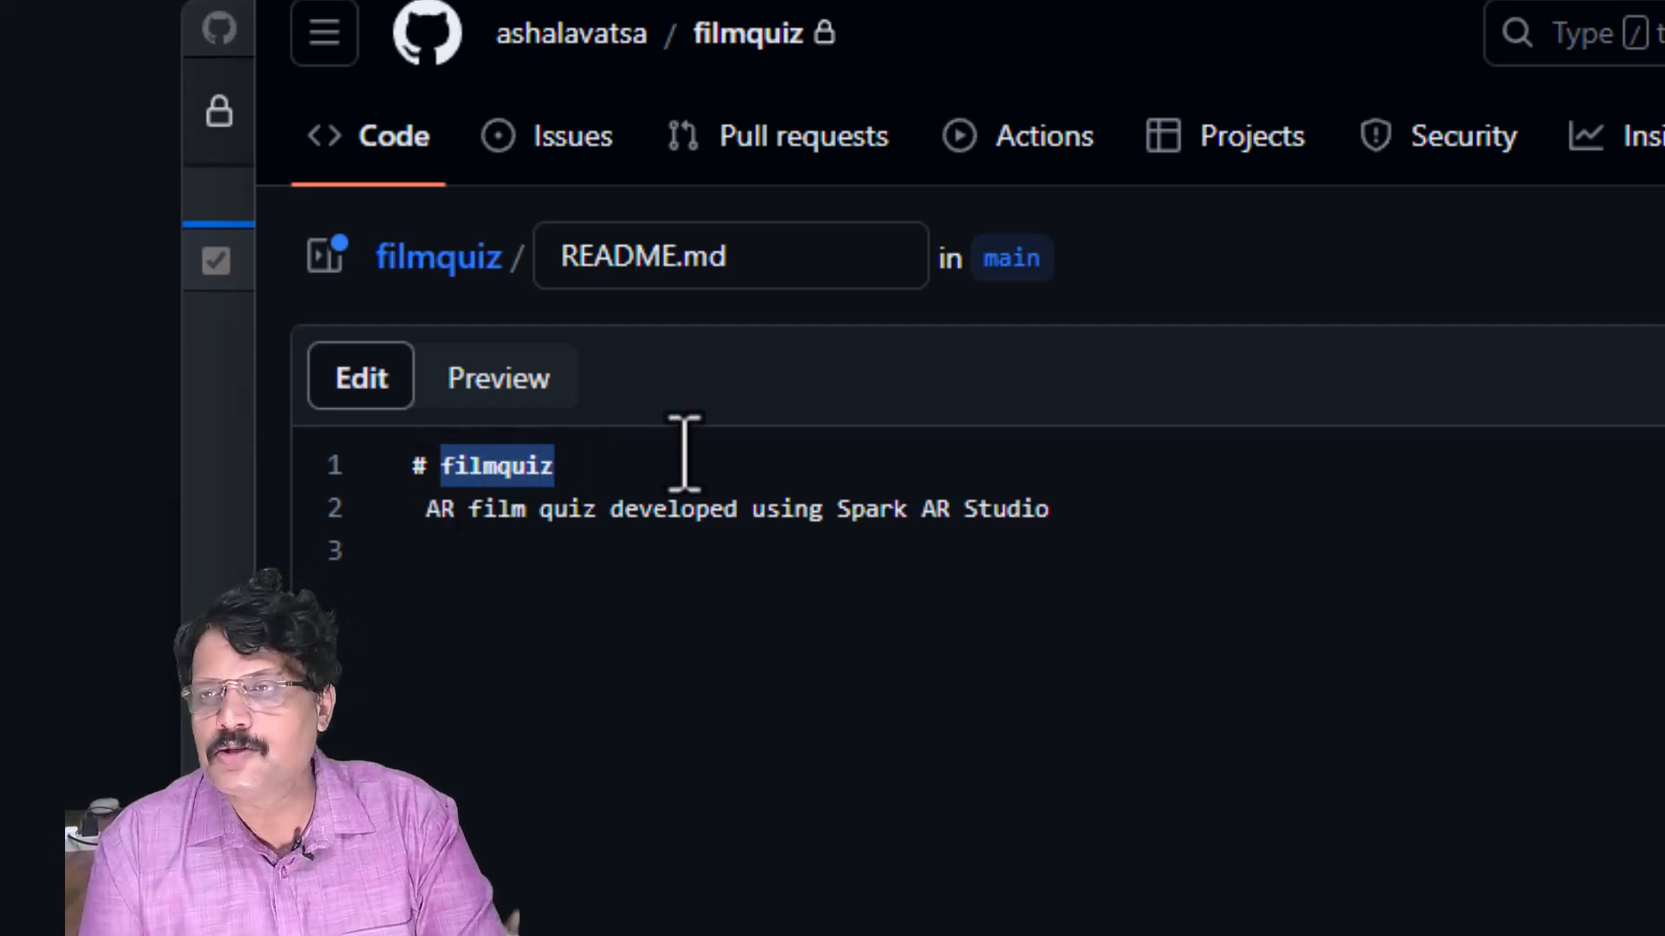
pyautogui.write('Fil')
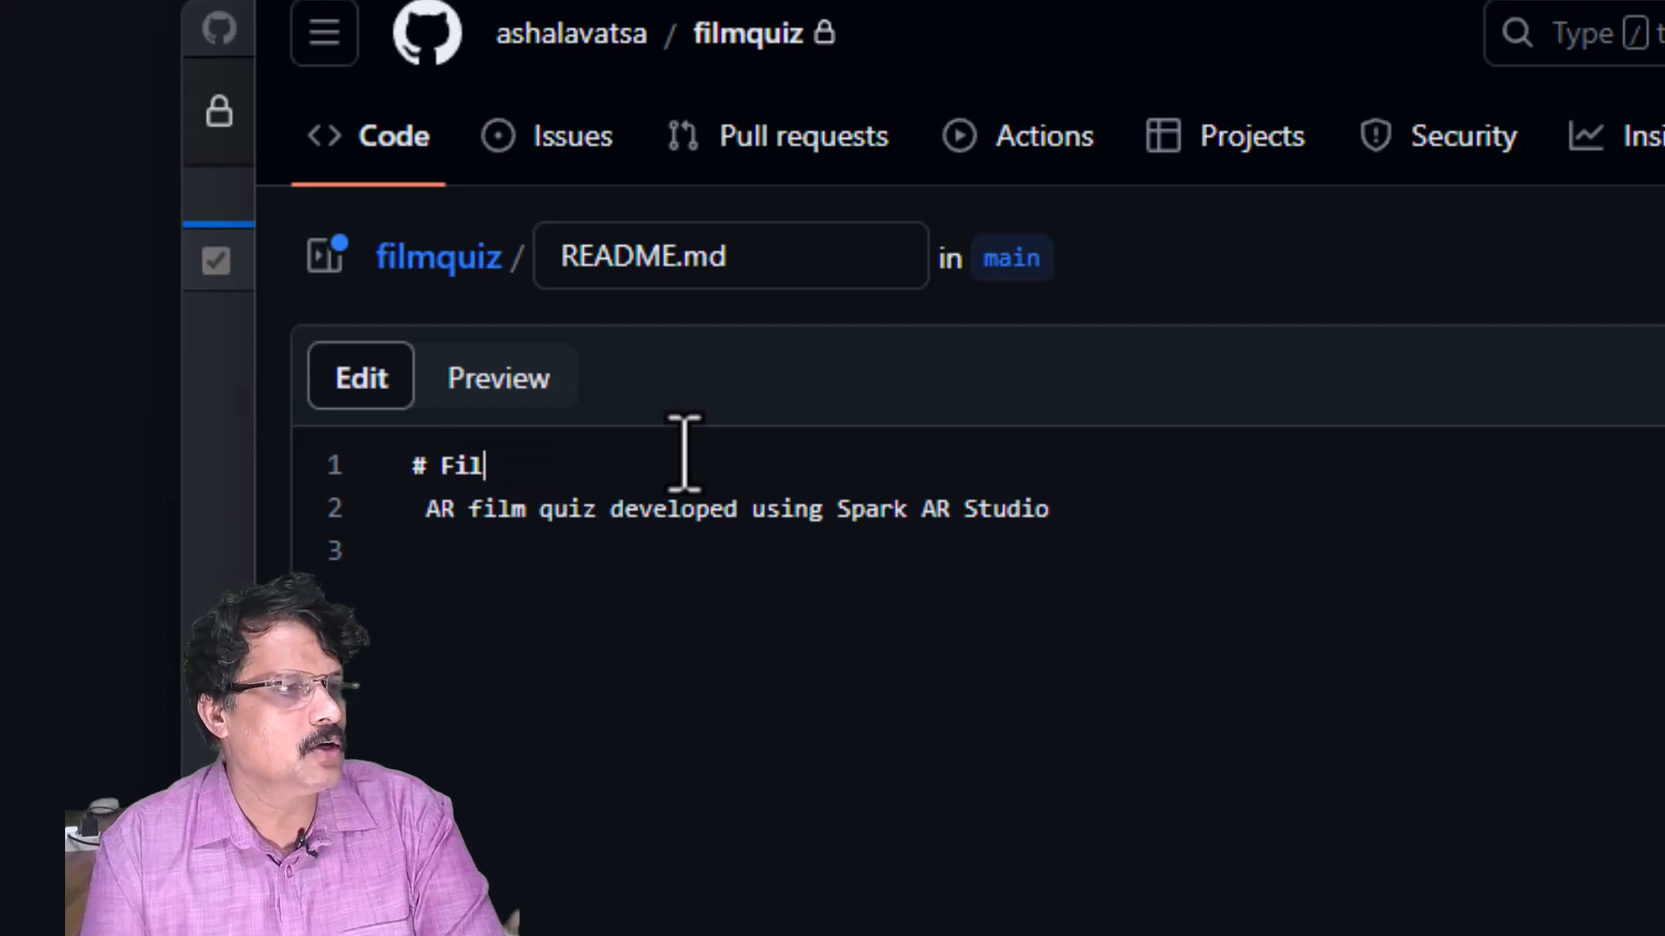
pyautogui.write('m Quiz on History of C')
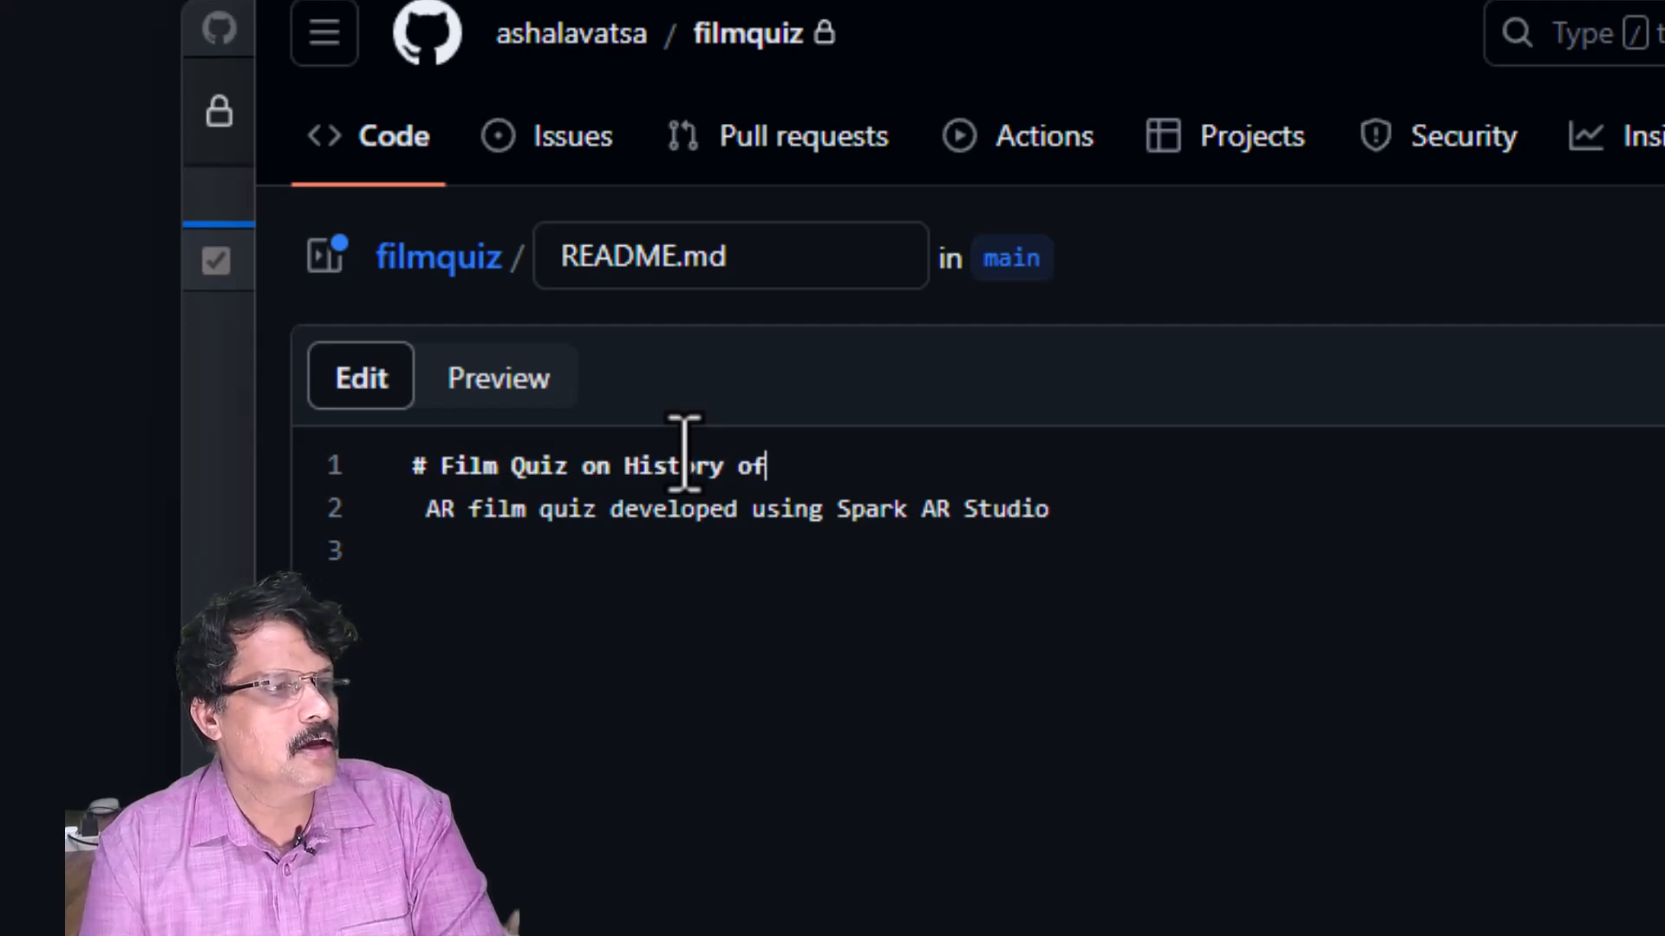
pyautogui.write('iname')
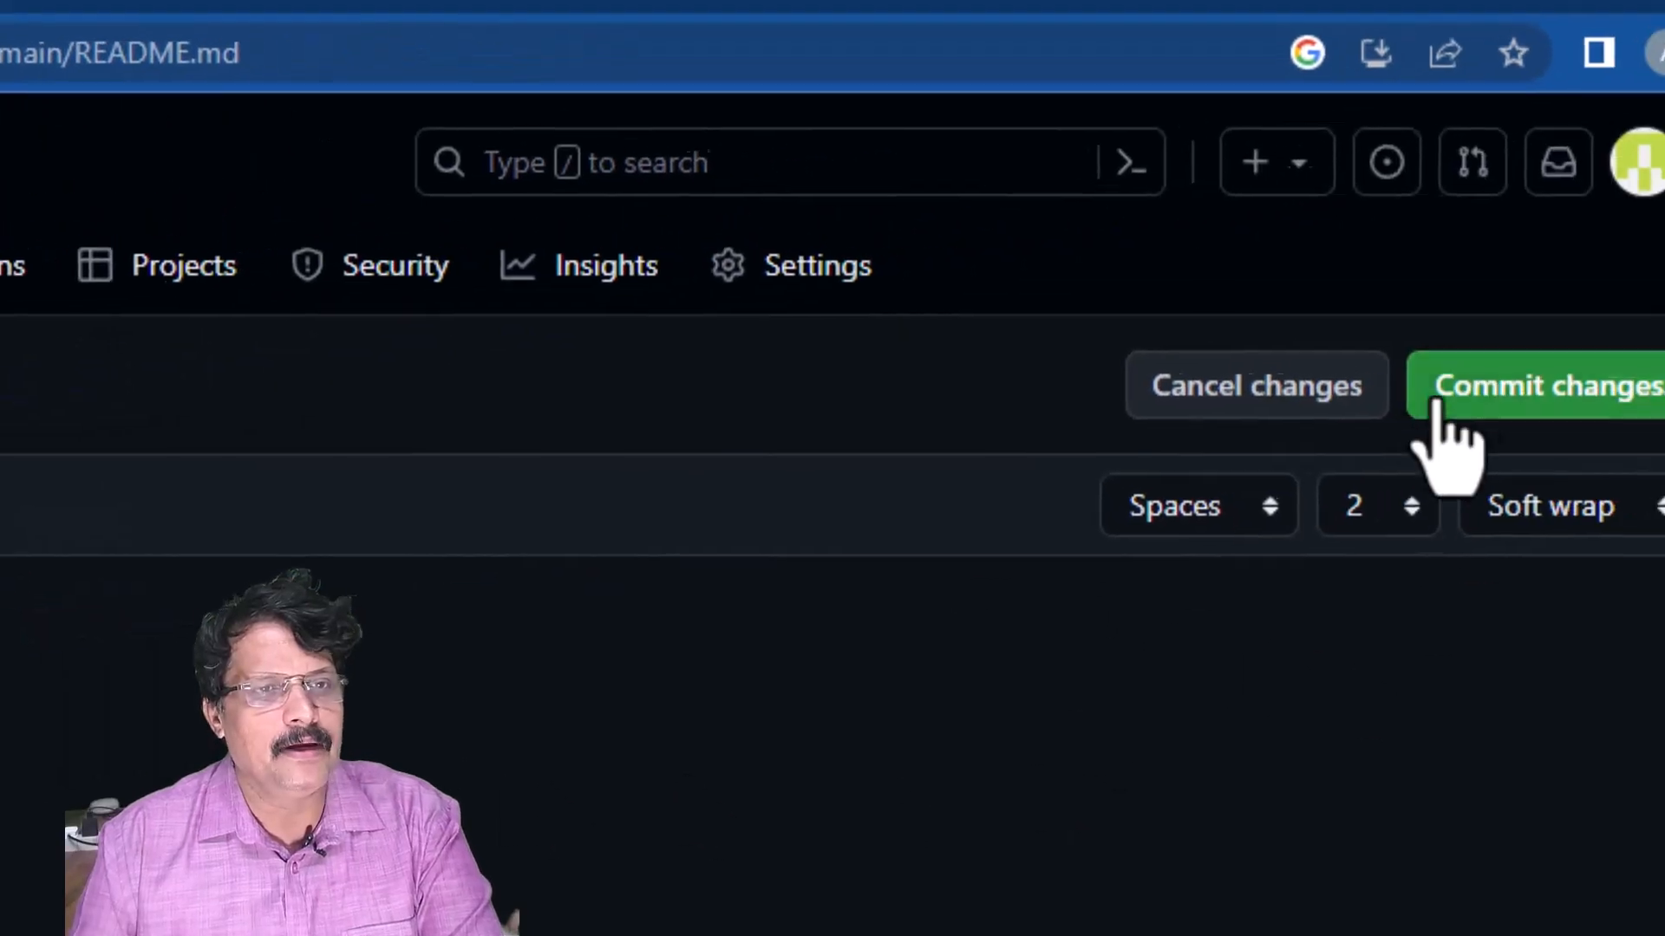
pyautogui.click(1437, 402)
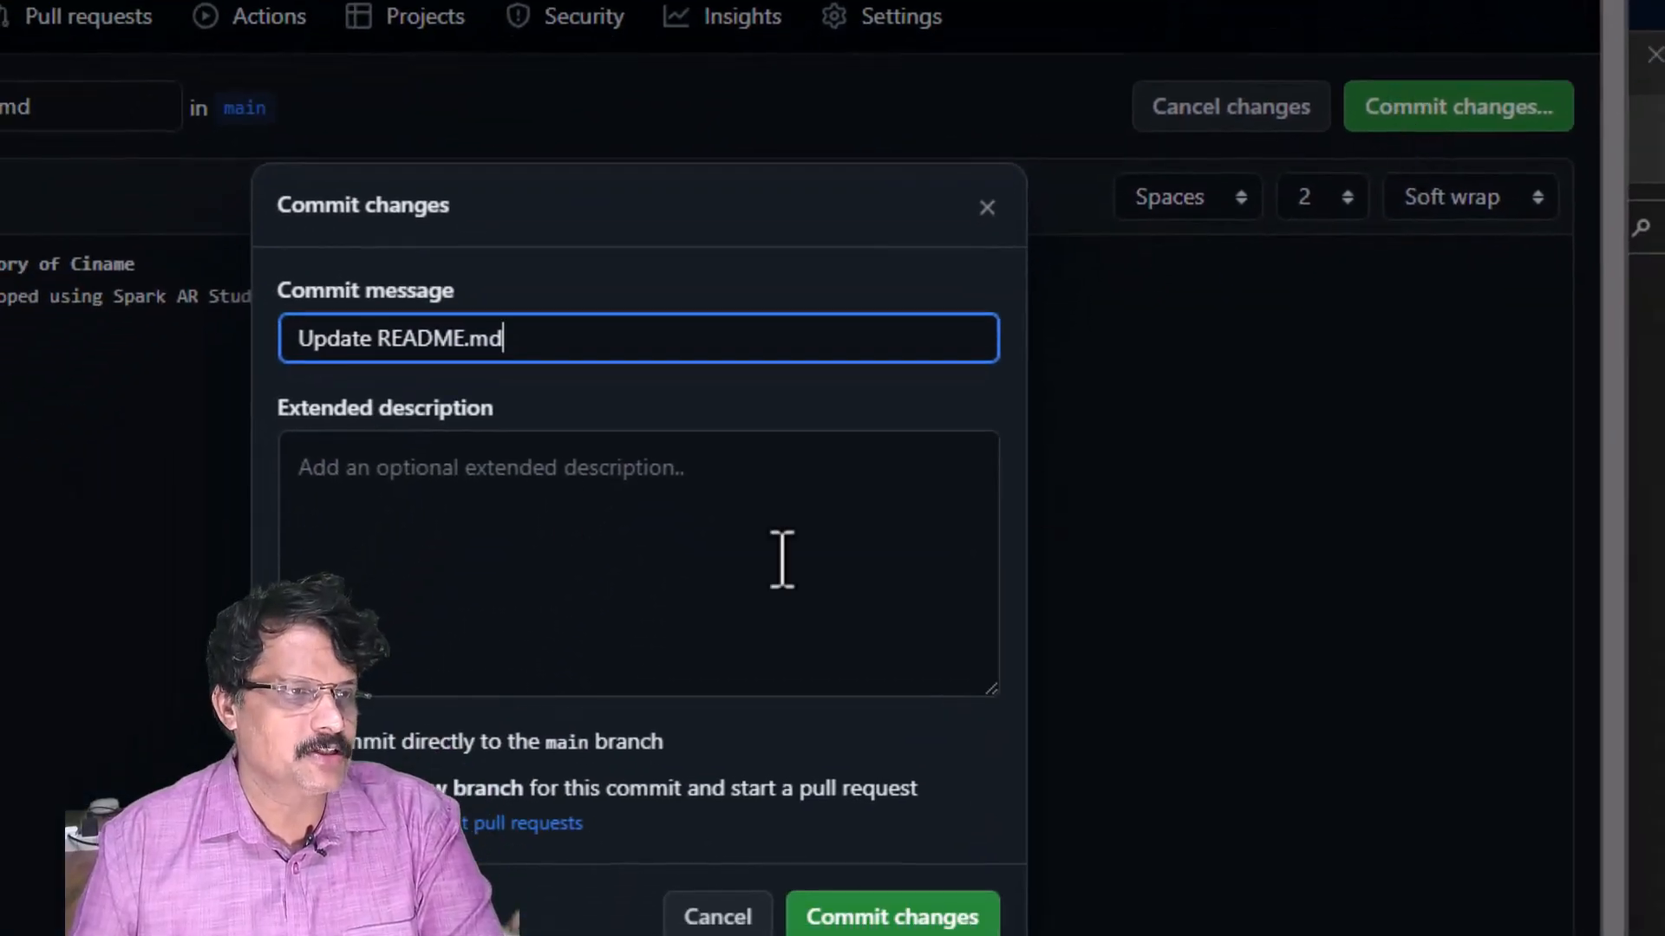
pyautogui.click(862, 917)
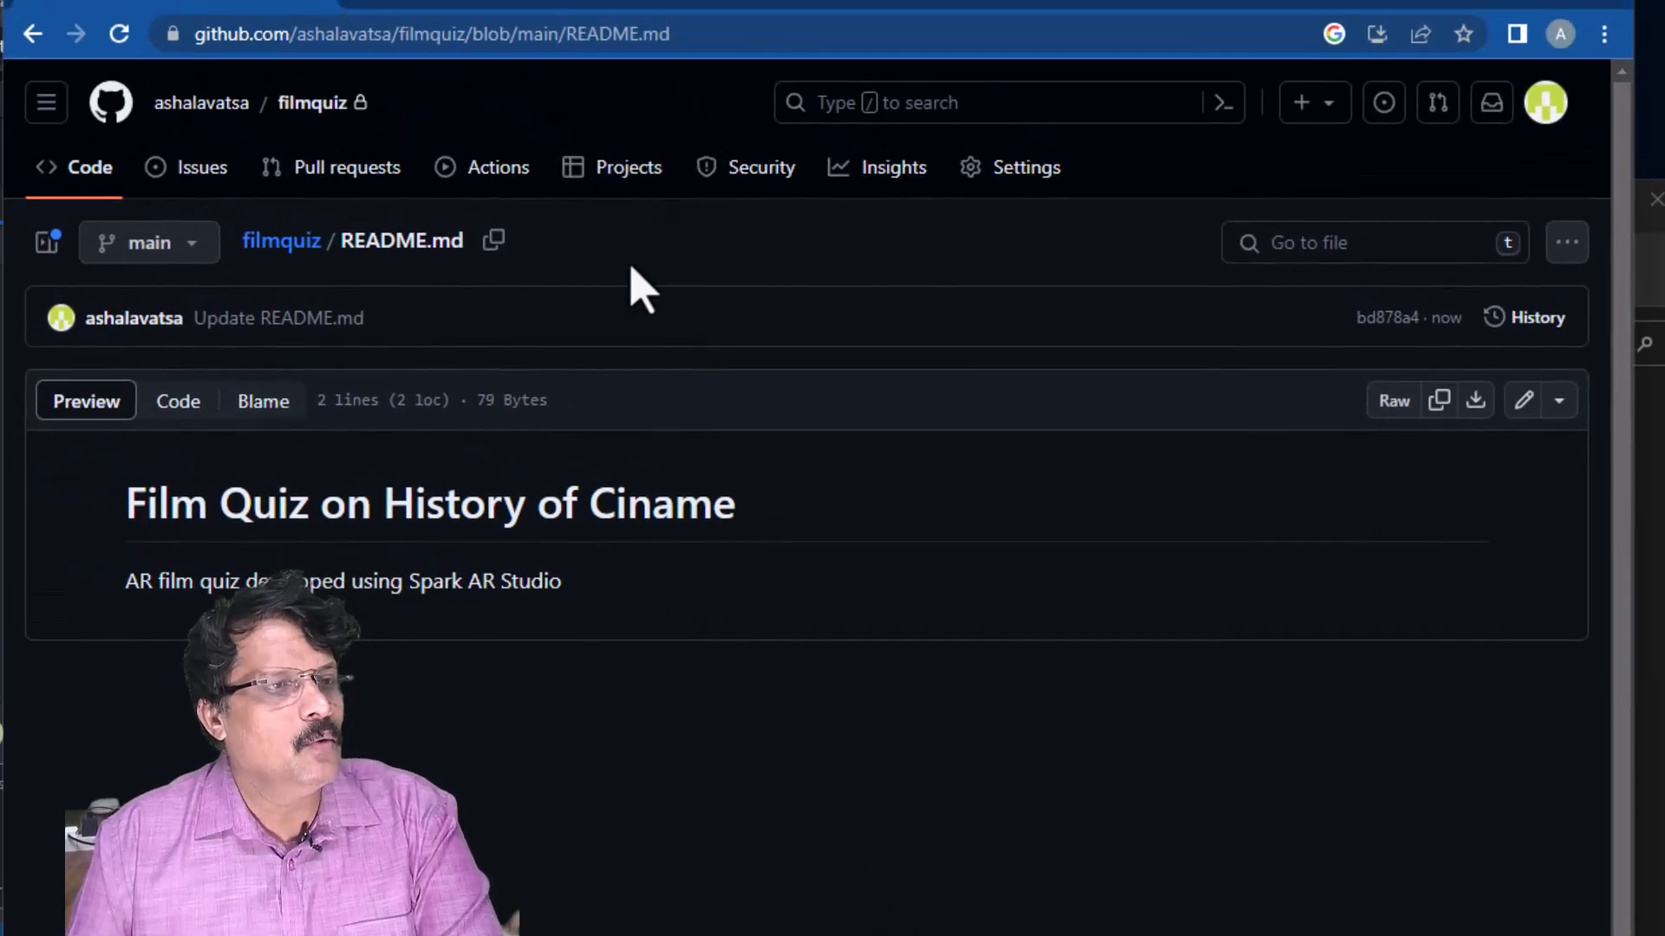
# Step: Return to the filmquiz main page and copy the HTTPS clone URL from the Code menu
pyautogui.click(282, 241)
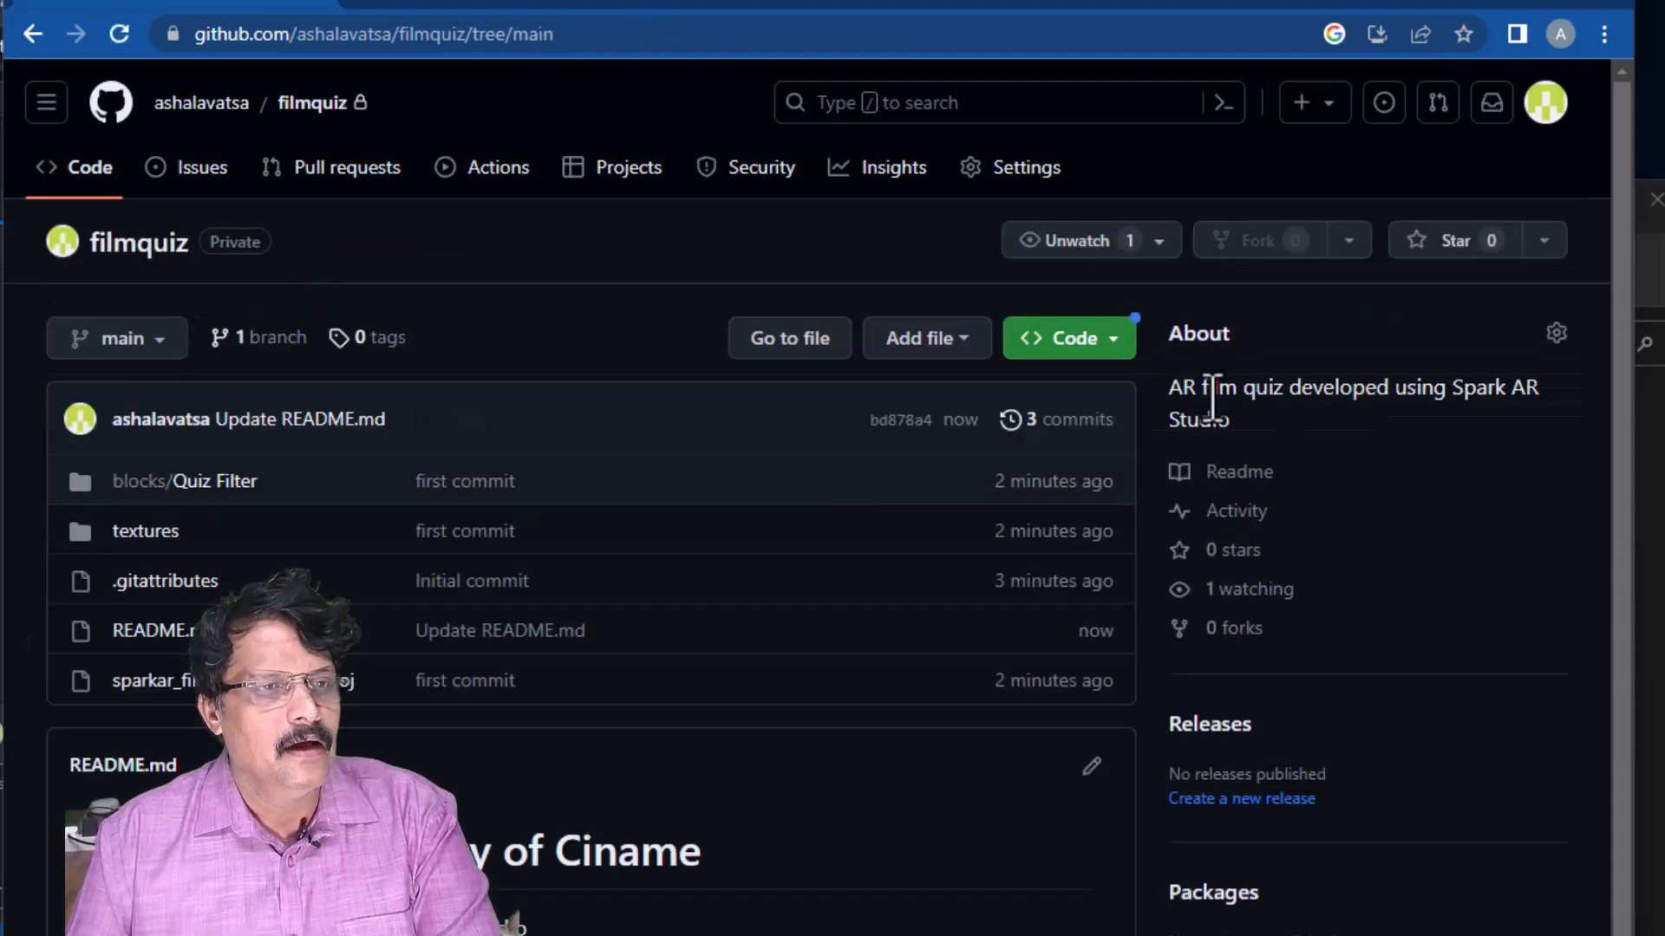
pyautogui.click(1111, 340)
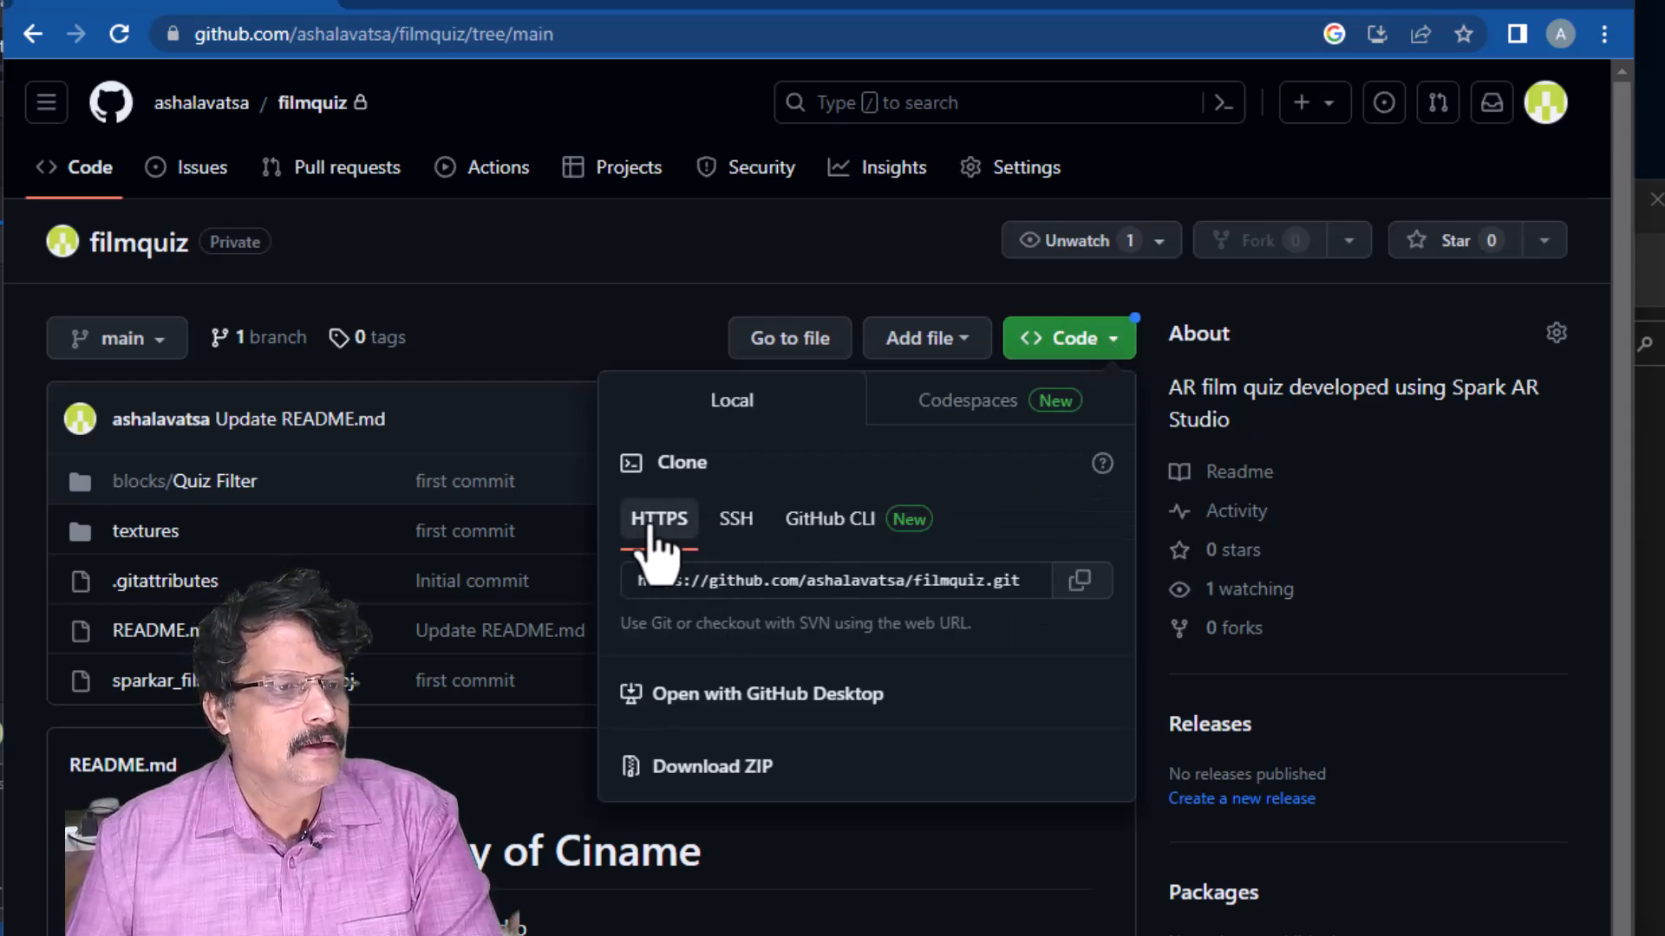
pyautogui.click(1084, 583)
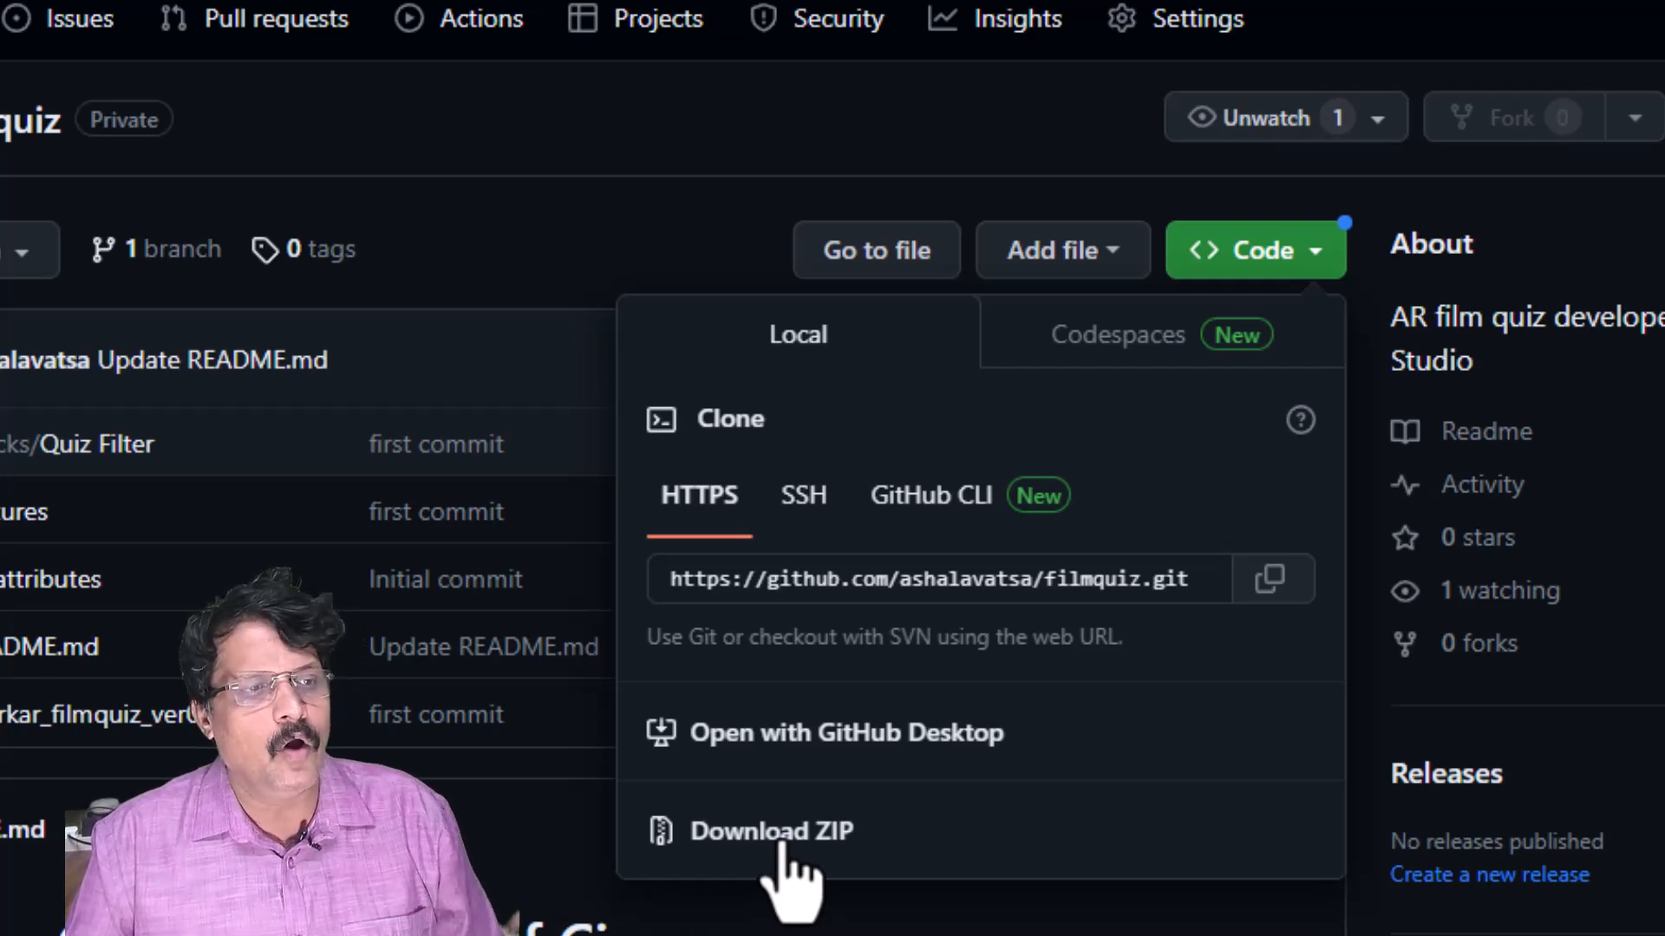
# Step: Highlight the HTTPS clone URL text in the clone panel
pyautogui.click(664, 579)
pyautogui.moveTo(671, 582); pyautogui.dragTo(768, 576)
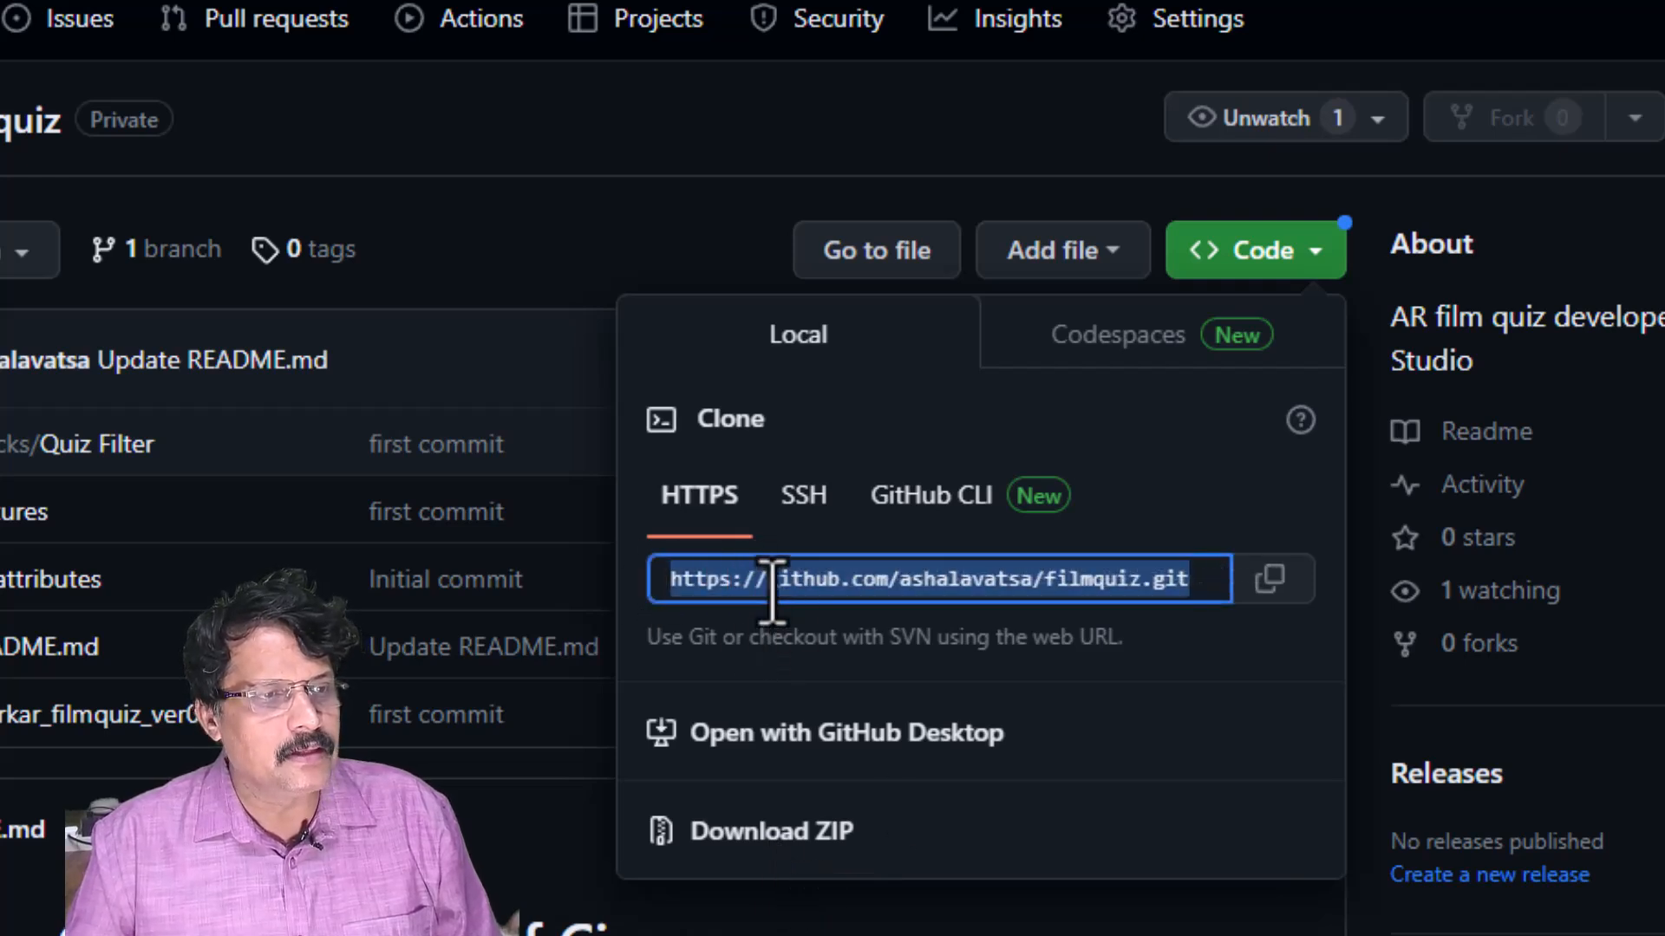
pyautogui.click(771, 579)
pyautogui.moveTo(666, 579)
pyautogui.mouseDown()
pyautogui.moveTo(924, 581)
pyautogui.moveTo(1249, 624)
pyautogui.mouseUp()
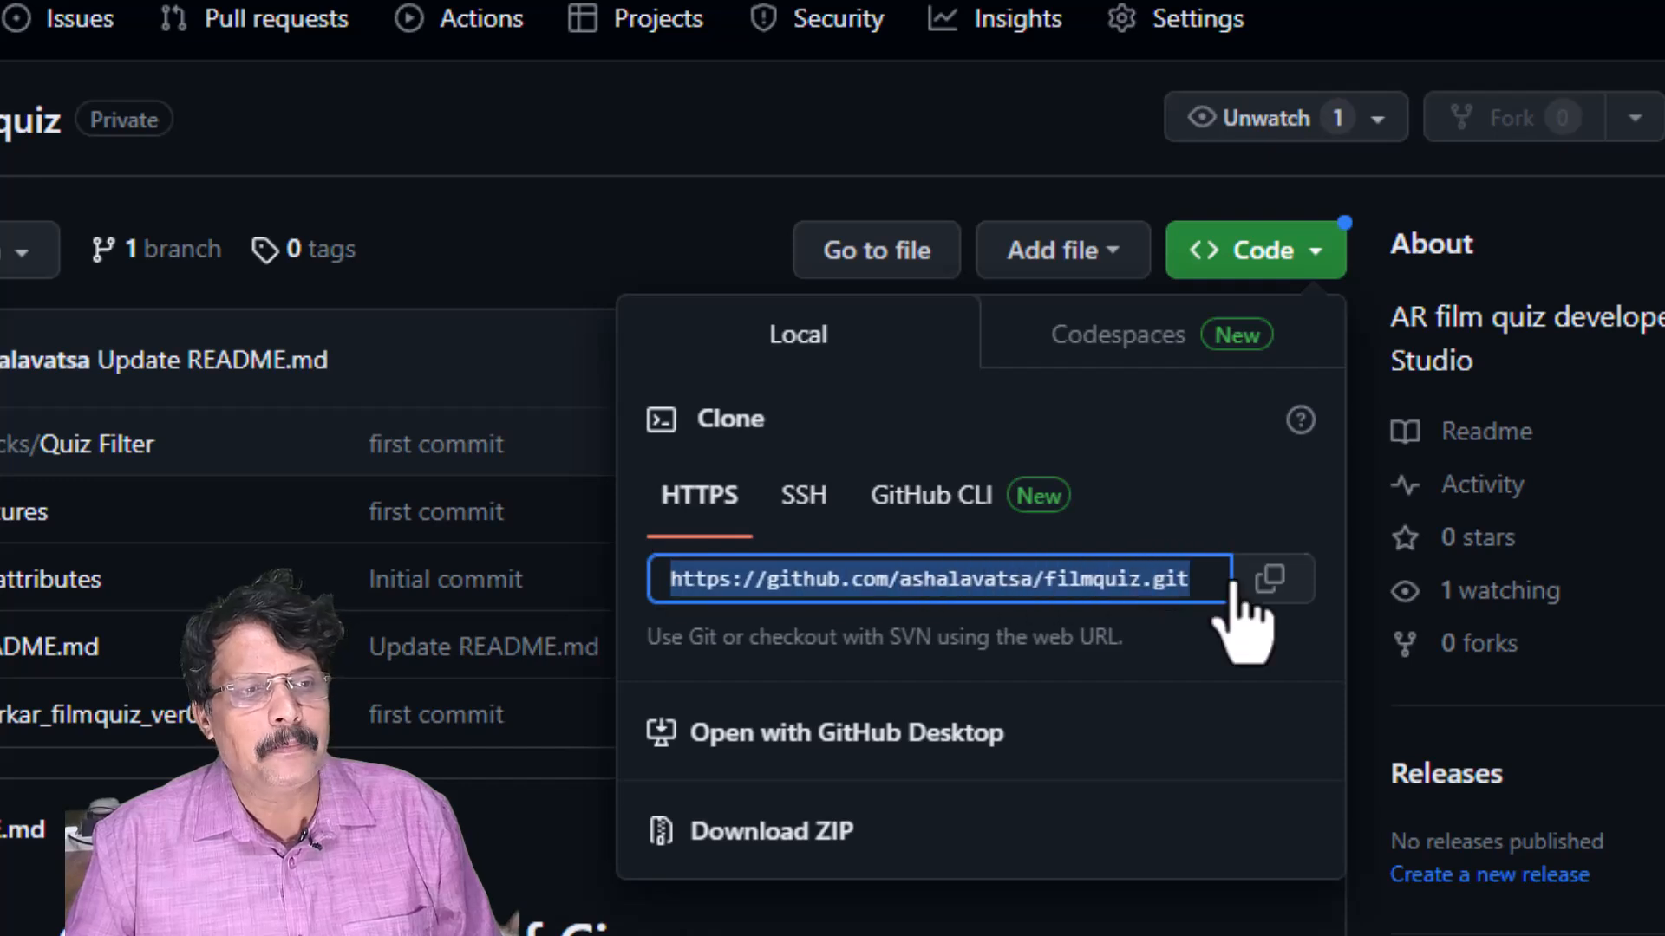
pyautogui.click(739, 583)
pyautogui.moveTo(663, 577)
pyautogui.mouseDown()
pyautogui.moveTo(1107, 595)
pyautogui.moveTo(1222, 576)
pyautogui.mouseUp()
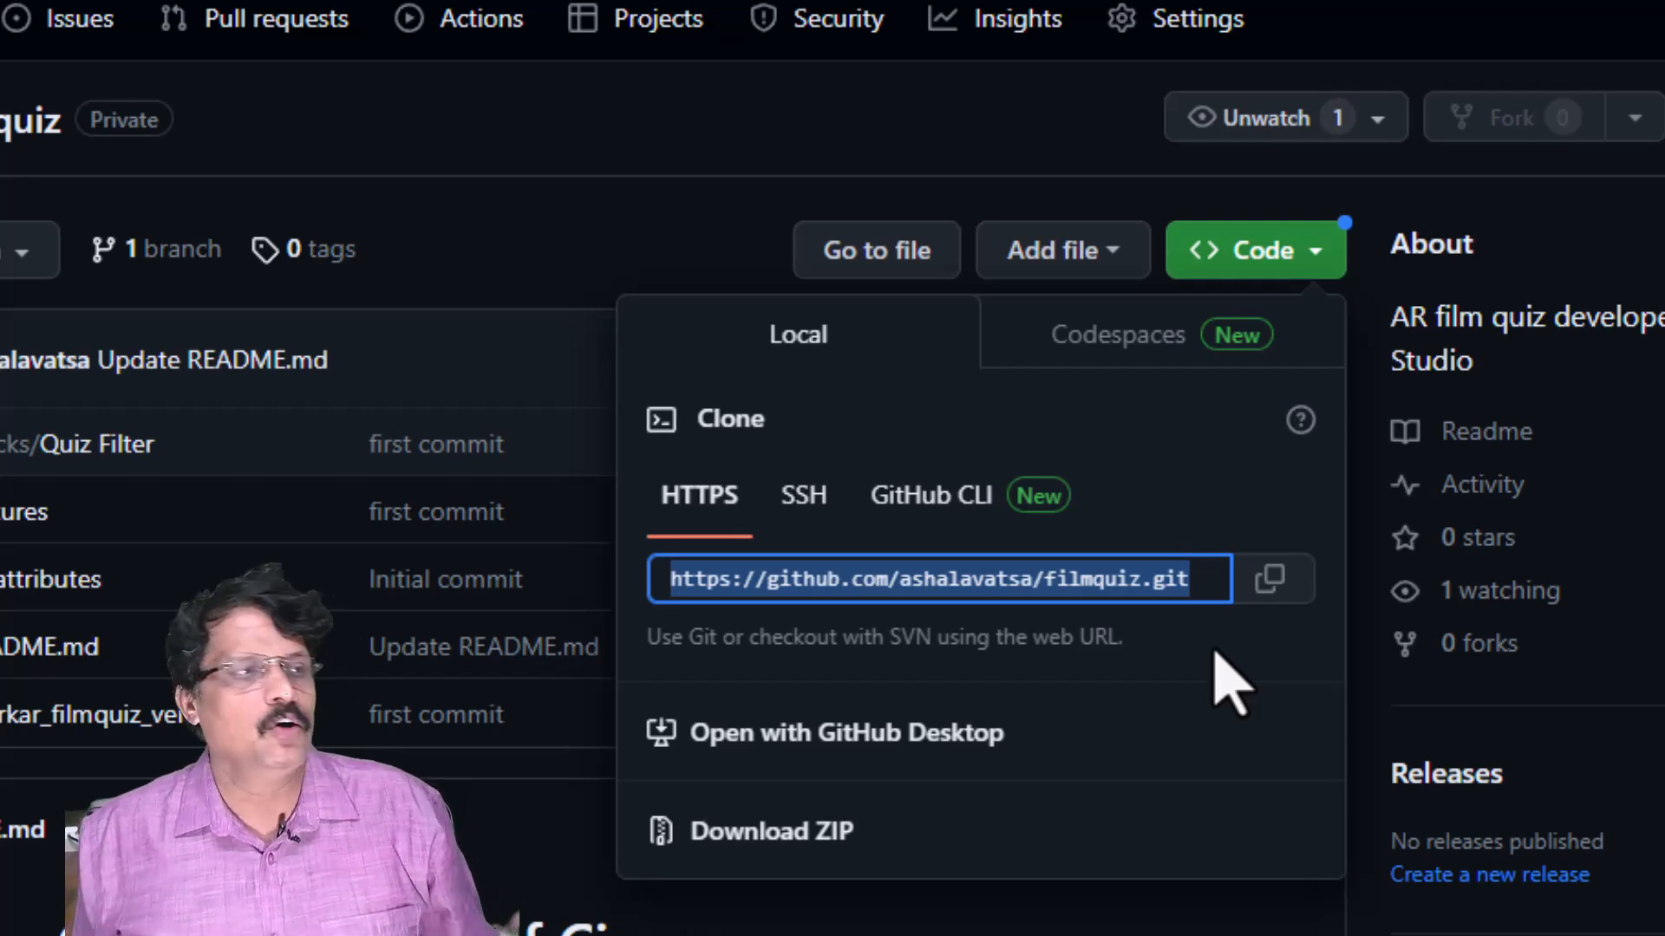
# Step: Close the clone panel, reopen it and copy the HTTPS clone URL again
pyautogui.click(826, 178)
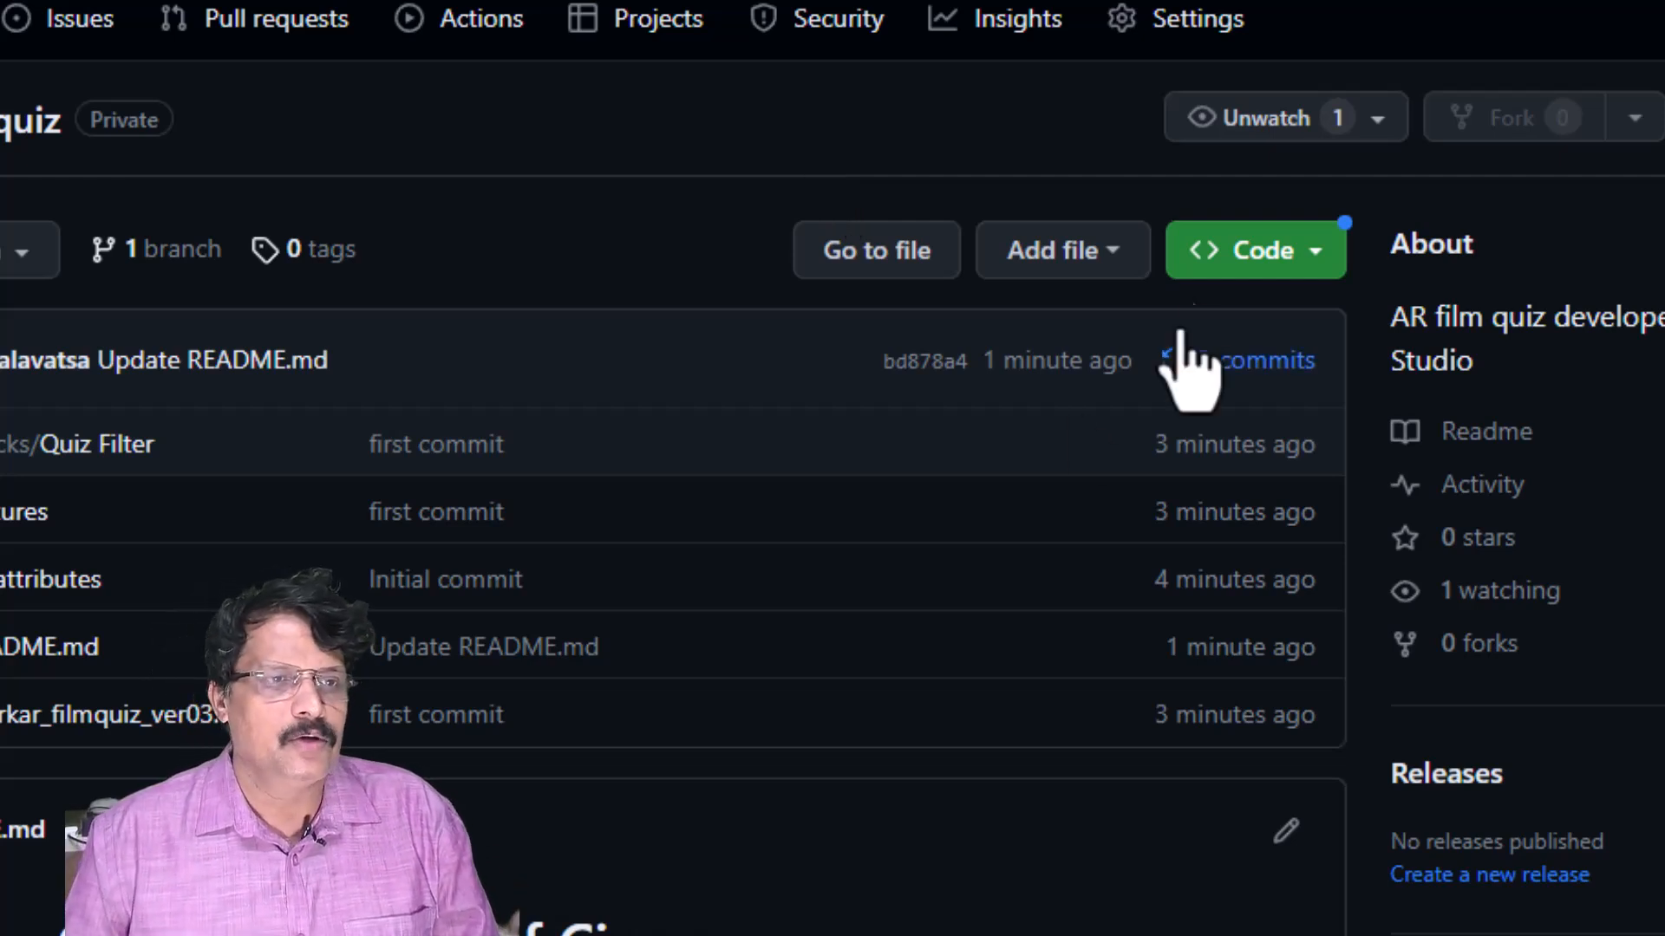
pyautogui.click(1311, 254)
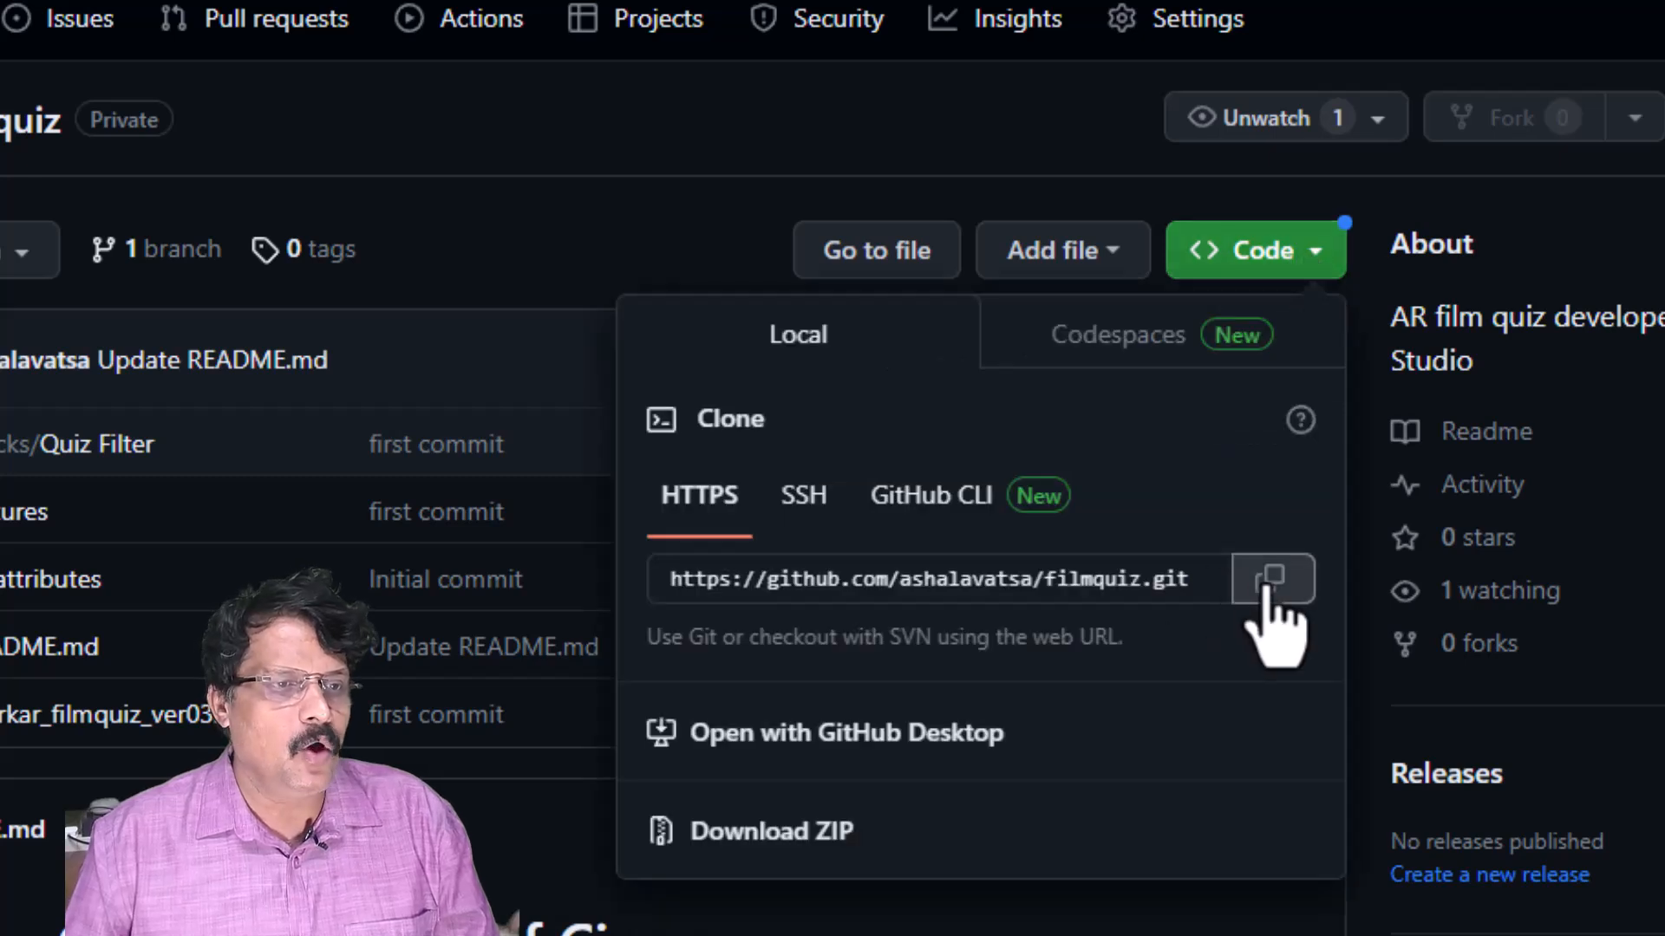
pyautogui.click(1268, 583)
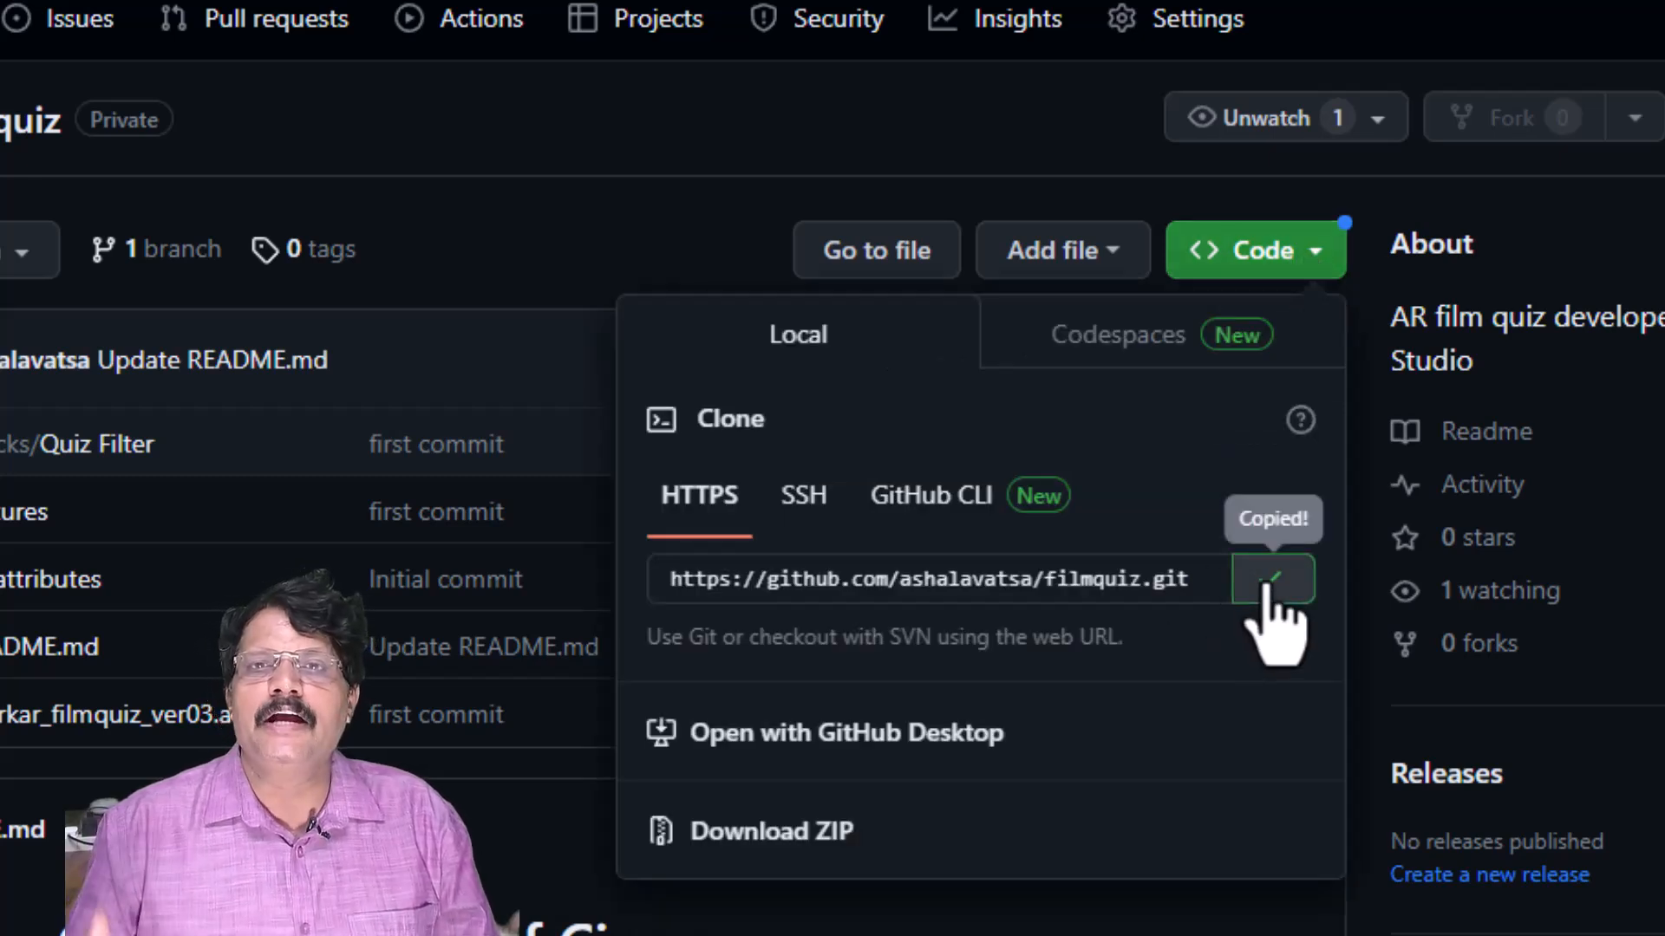